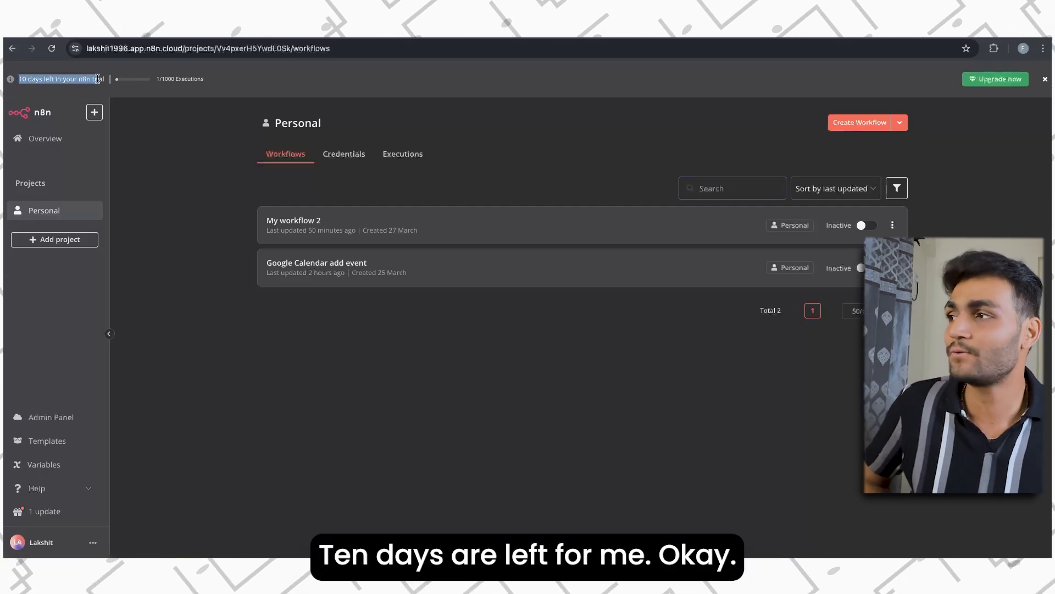
Step: Open the workflow template library and browse the newcomer essentials and trending AI templates
click(480, 410)
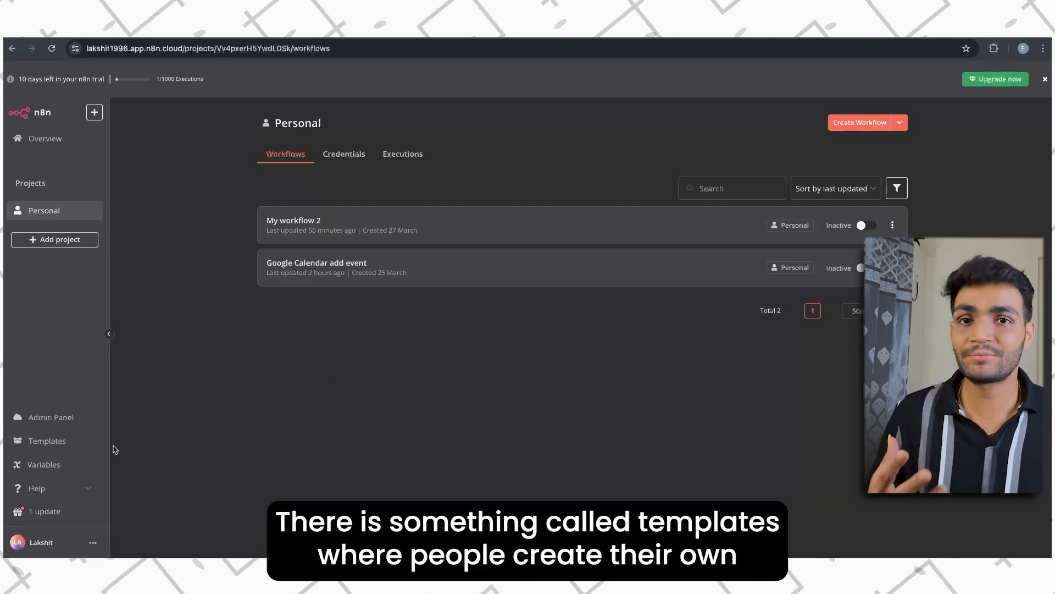
click(61, 441)
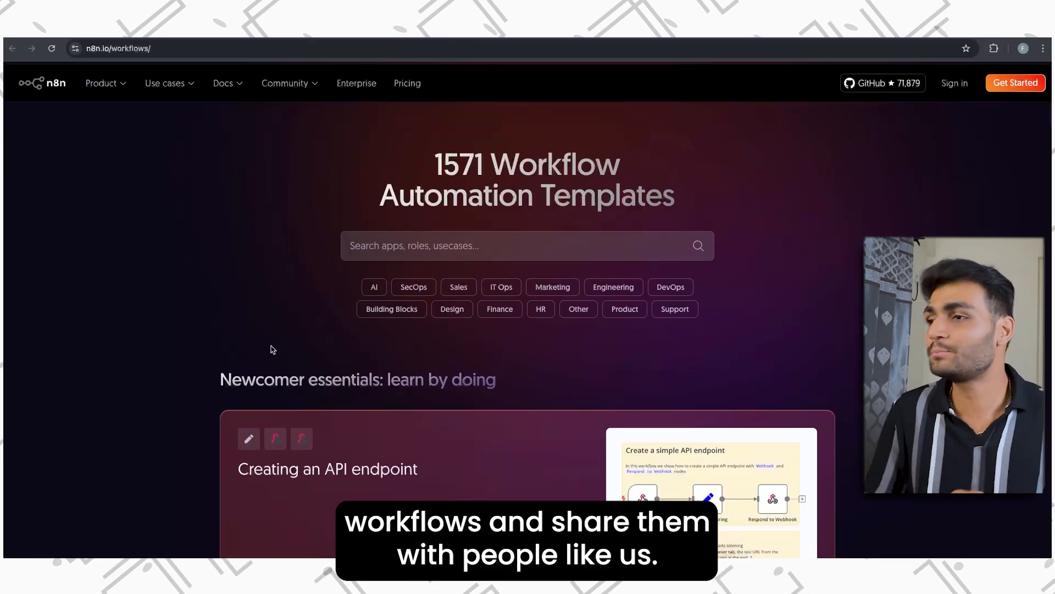
scroll(272, 349, down, 5)
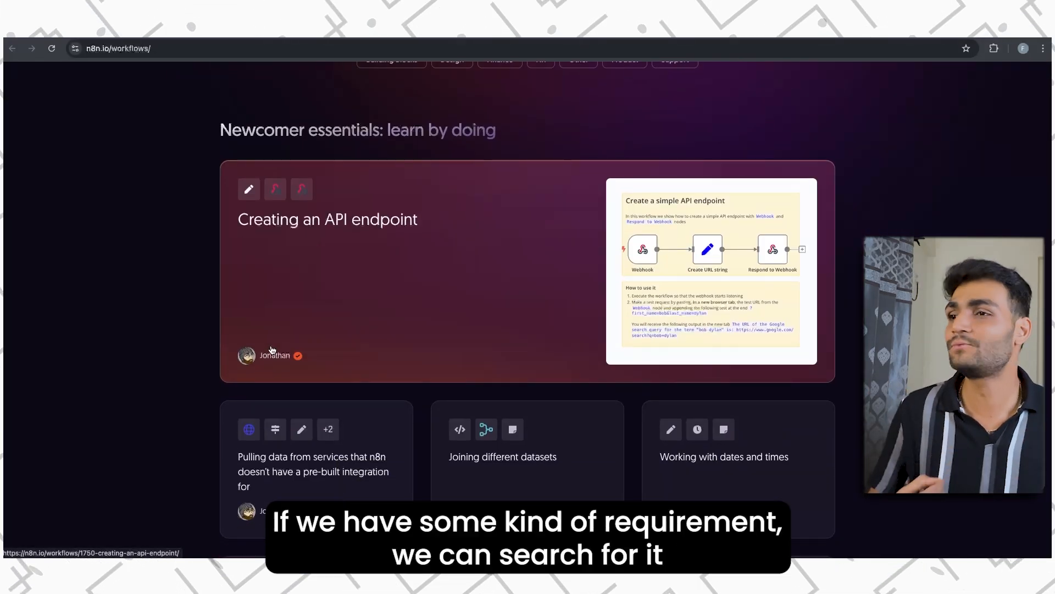
scroll(430, 198, up, 4)
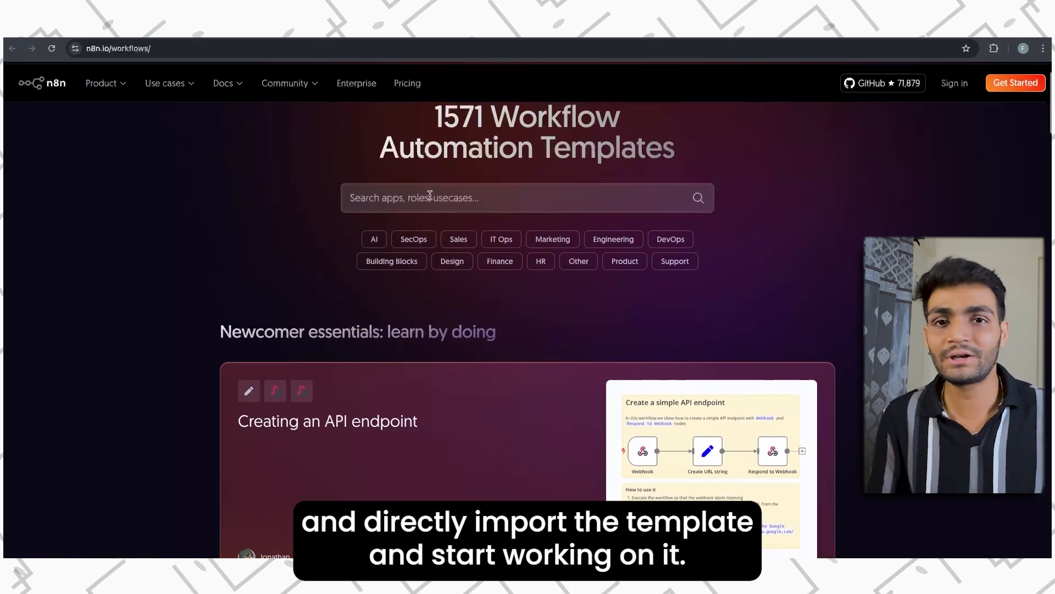
scroll(431, 197, down, 8)
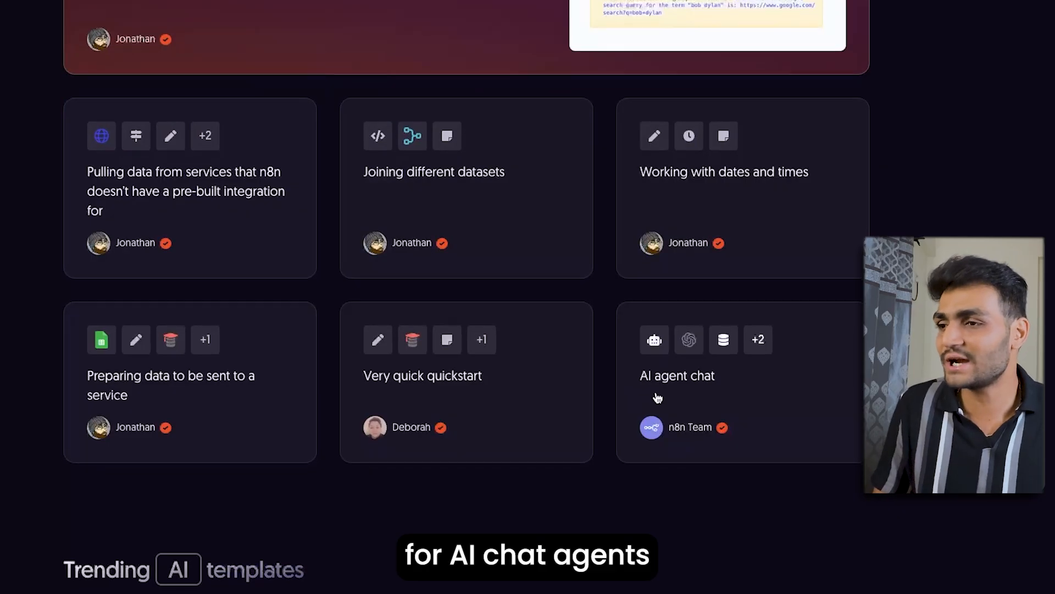
scroll(655, 396, down, 5)
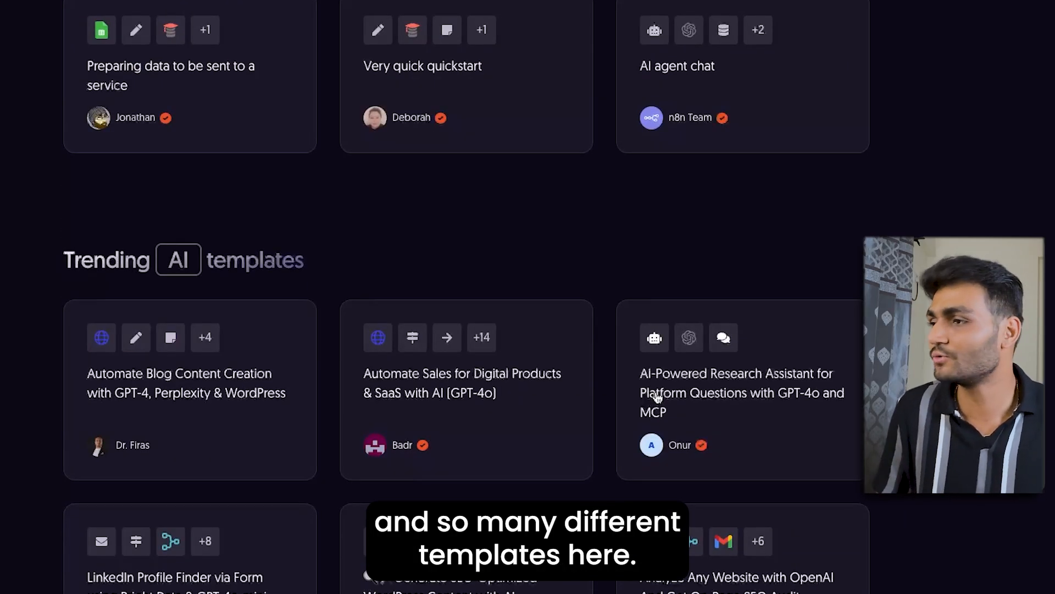
scroll(658, 397, down, 1)
scroll(537, 384, down, 2)
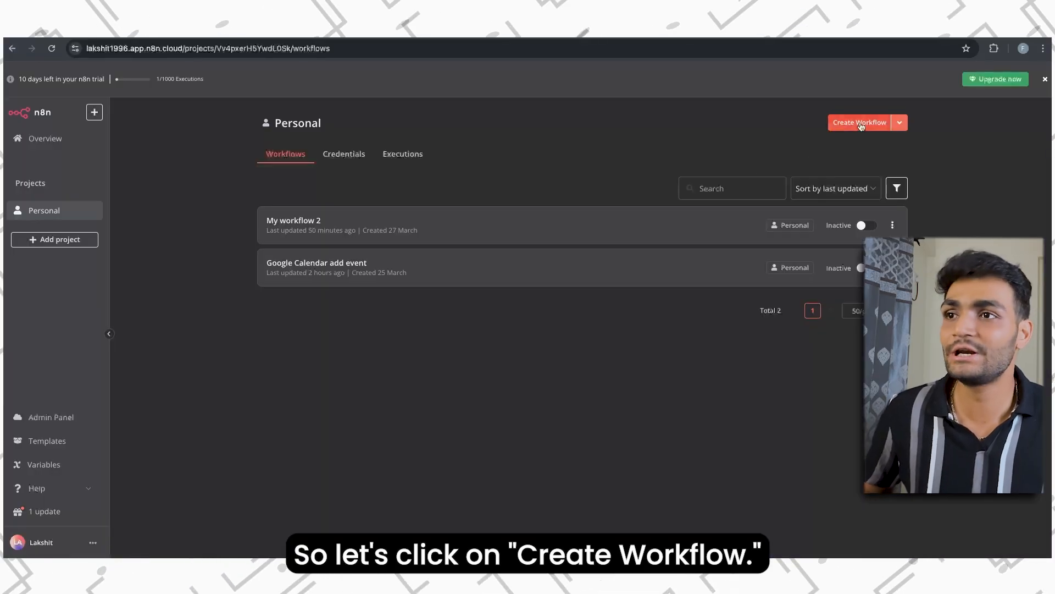
Step: Create a new workflow in the Personal project and add a Google Sheets trigger for "On row added or updated"
click(860, 122)
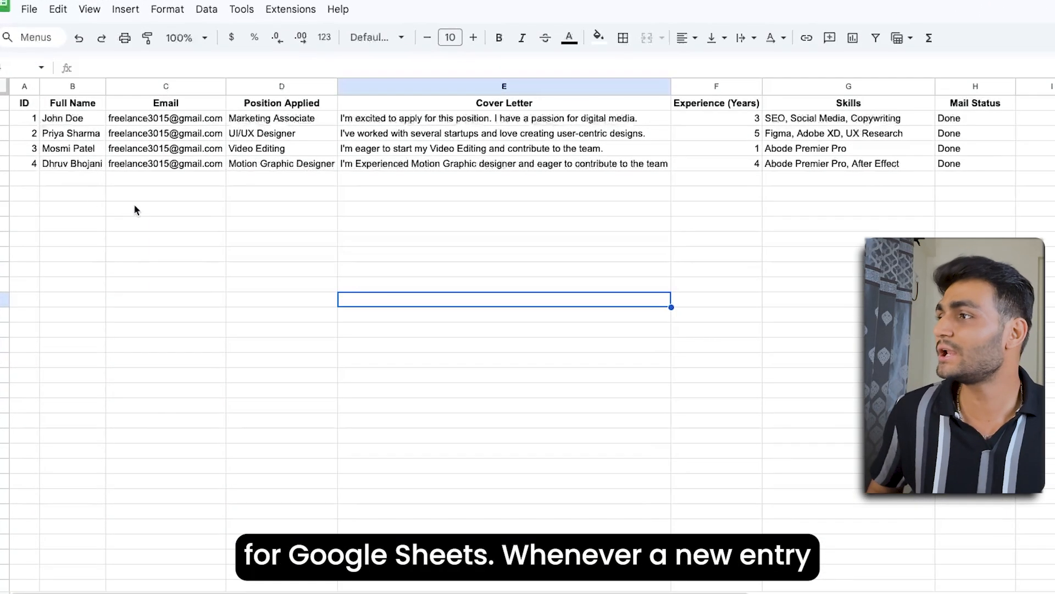
click(54, 216)
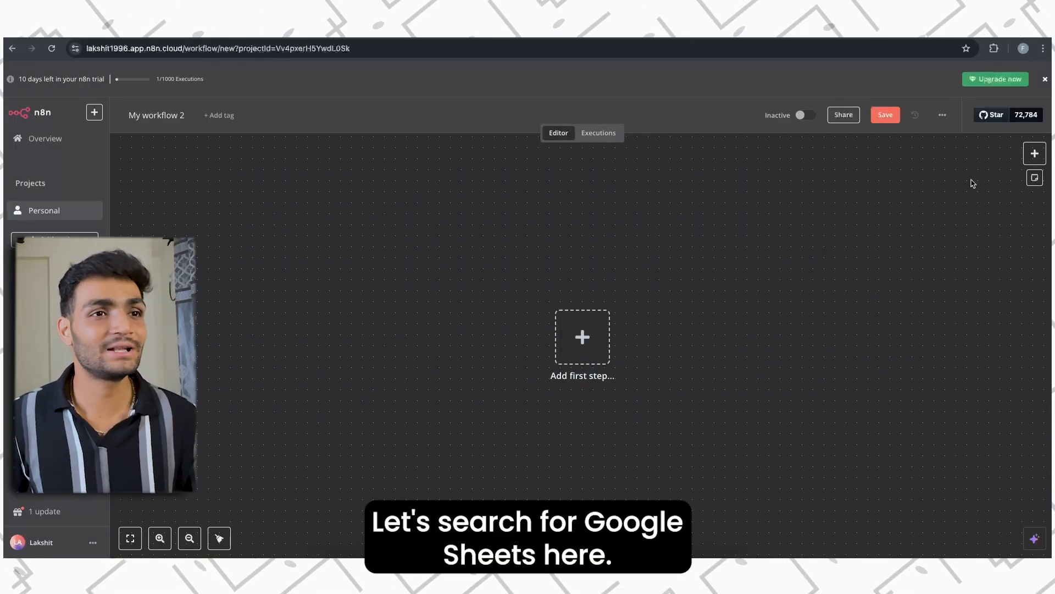
click(1035, 155)
text(sheet)
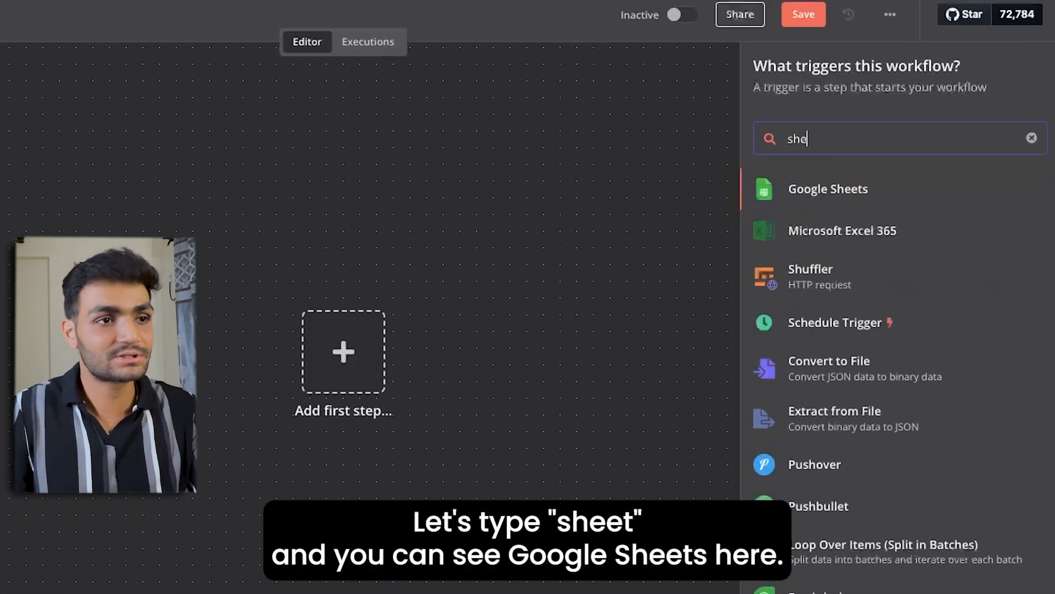
click(830, 175)
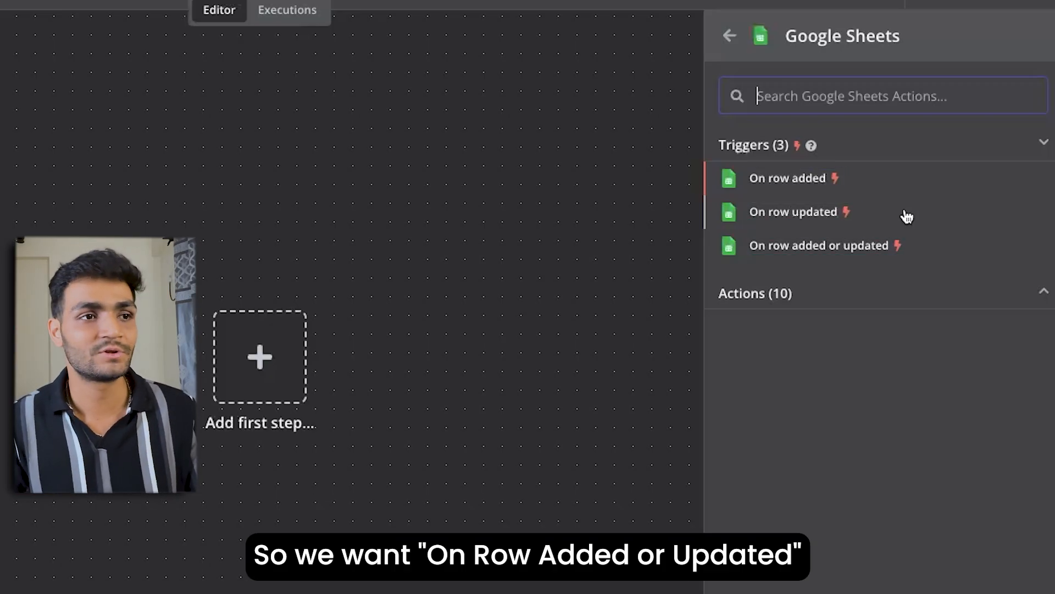
click(797, 246)
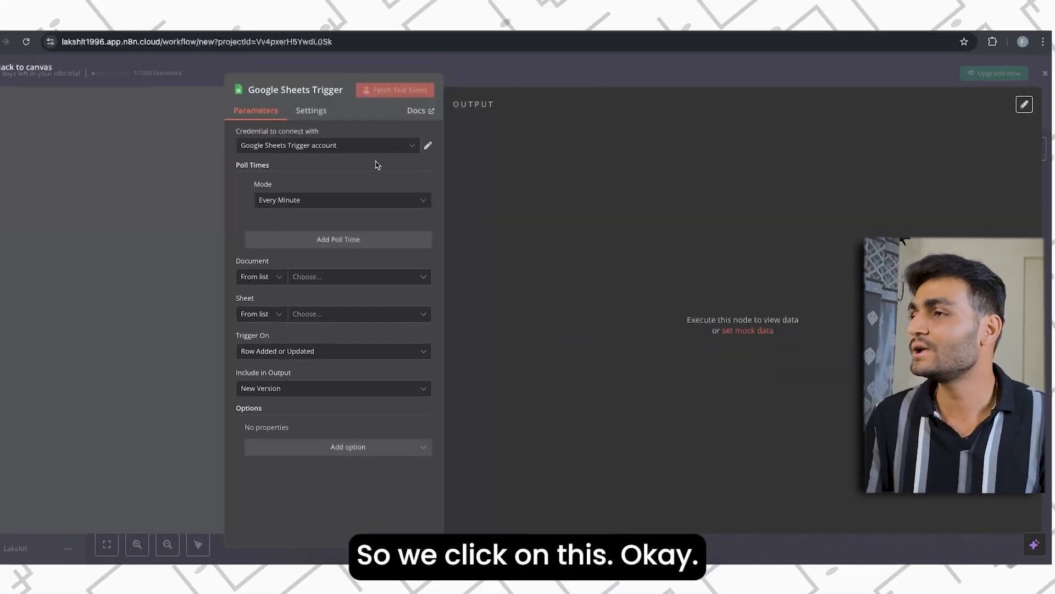
click(334, 146)
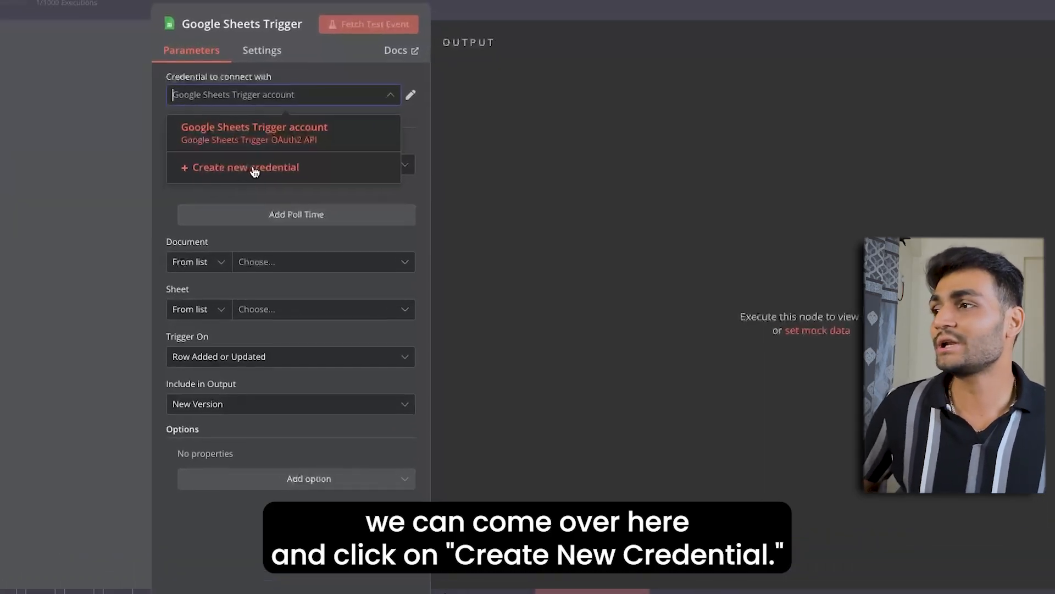
click(253, 172)
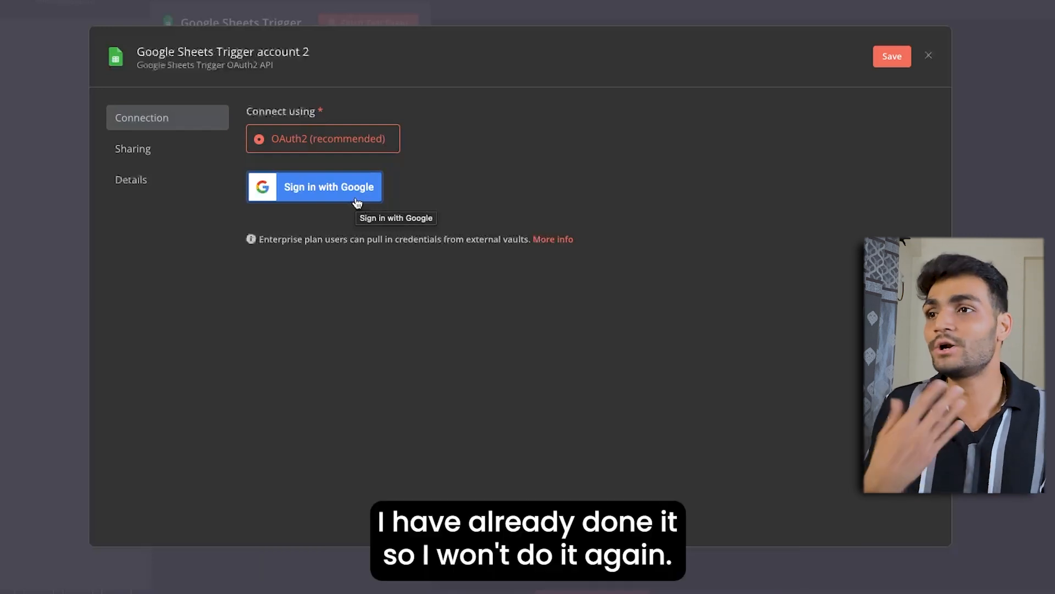
click(929, 55)
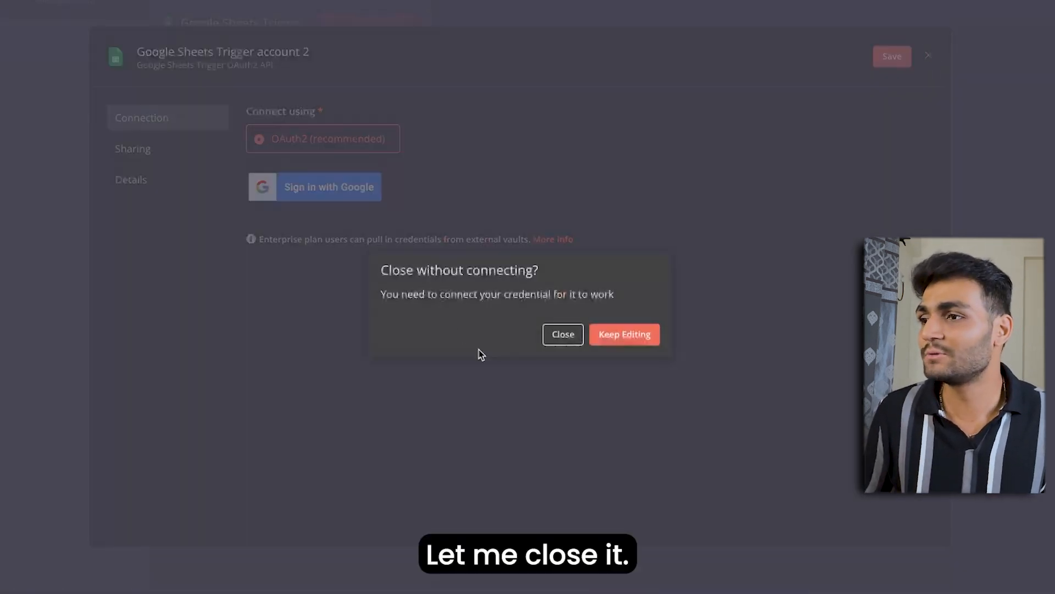
click(564, 338)
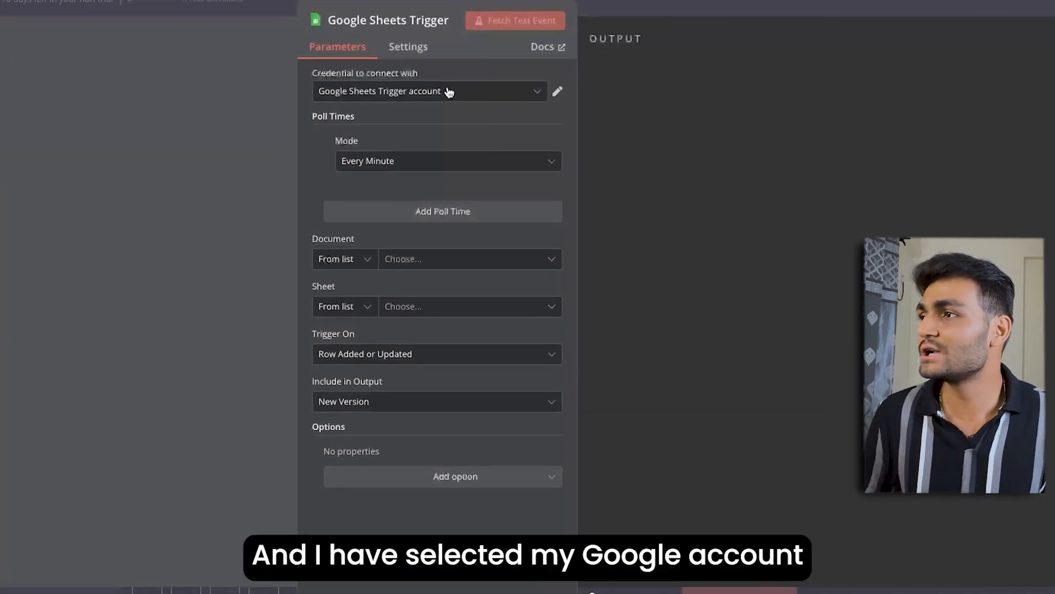
click(449, 93)
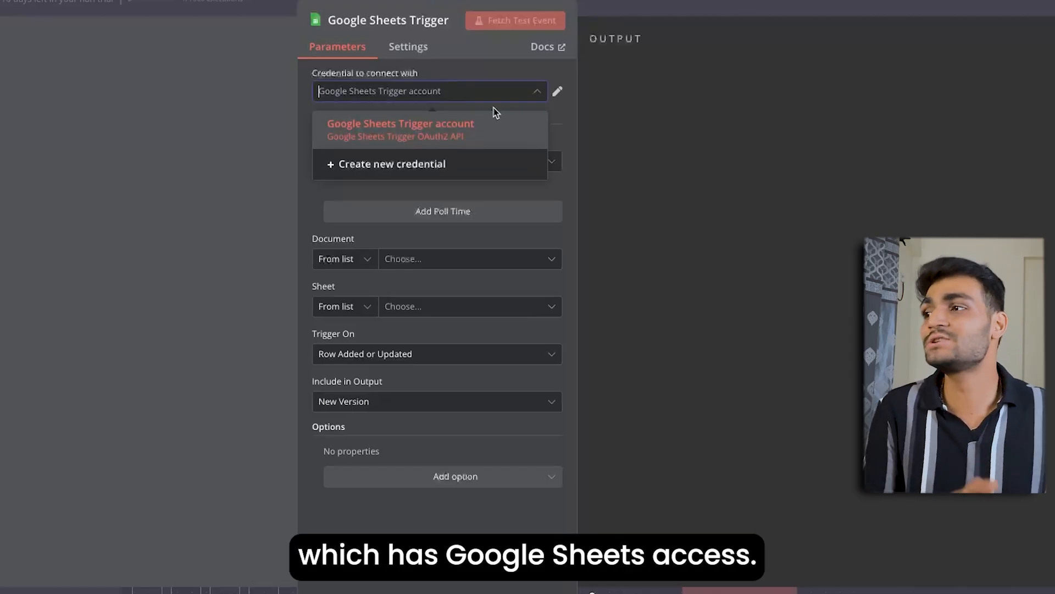
click(559, 139)
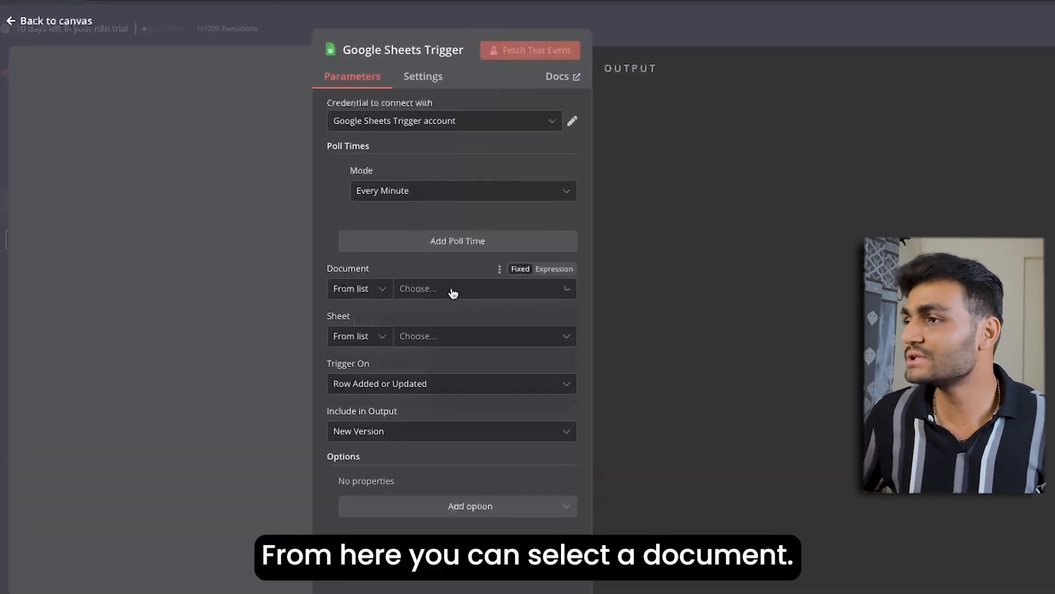
Step: Set the Google Sheets Trigger's document to "Candidate Tracker" and its sheet to "Sheet1"
click(453, 290)
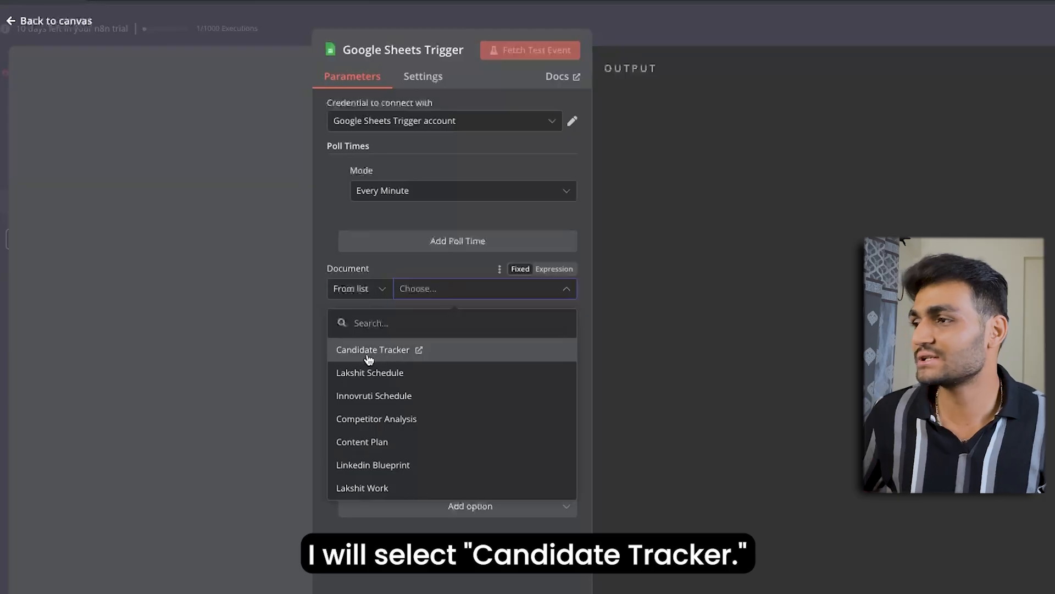
click(382, 358)
click(430, 339)
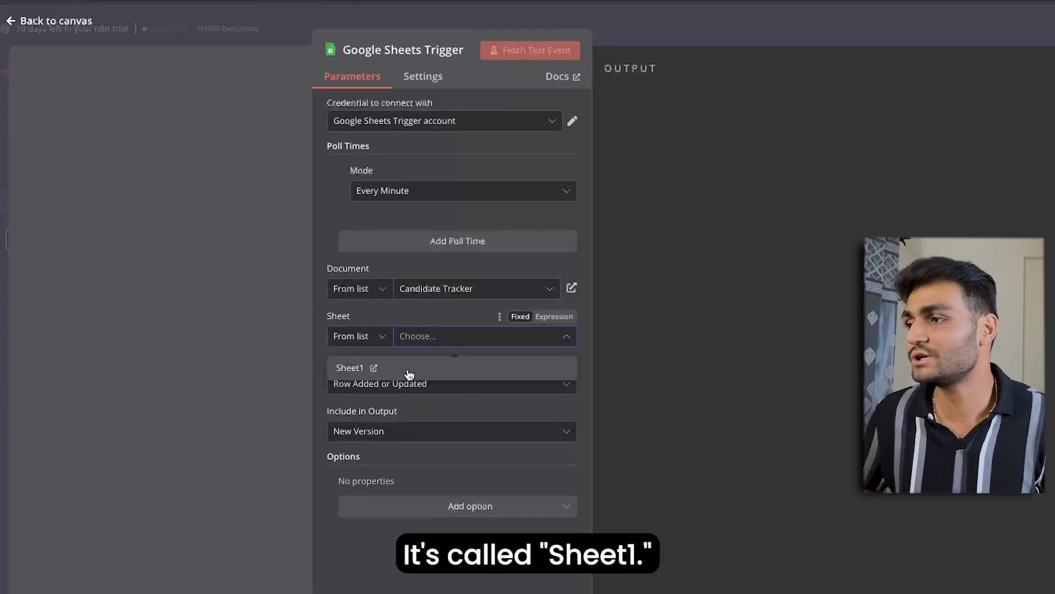
click(410, 374)
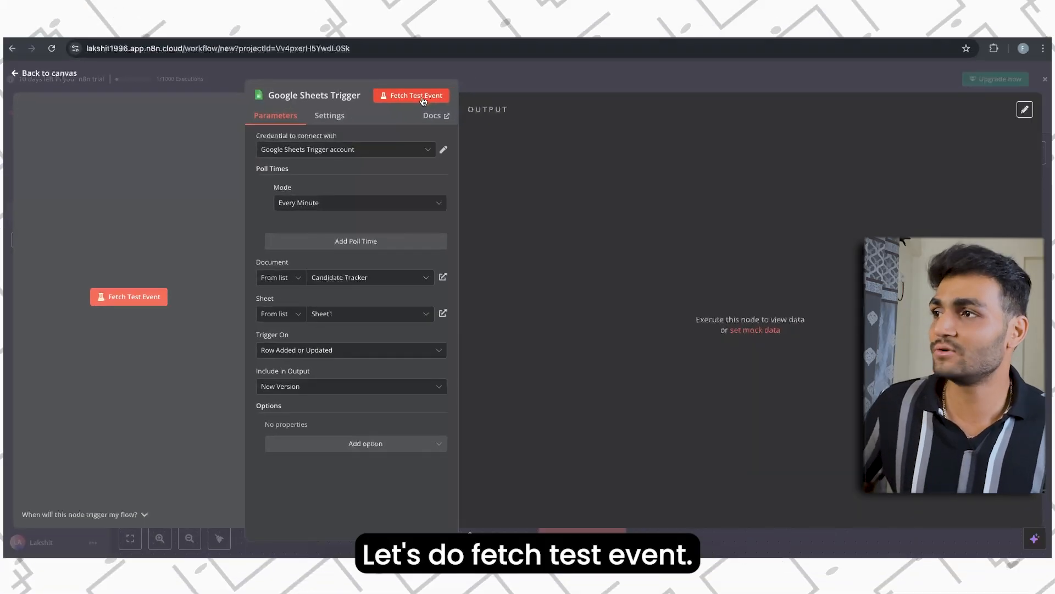
Step: Fetch a test event for the Google Sheets Trigger and examine the candidate rows and their mail status in the output
click(532, 53)
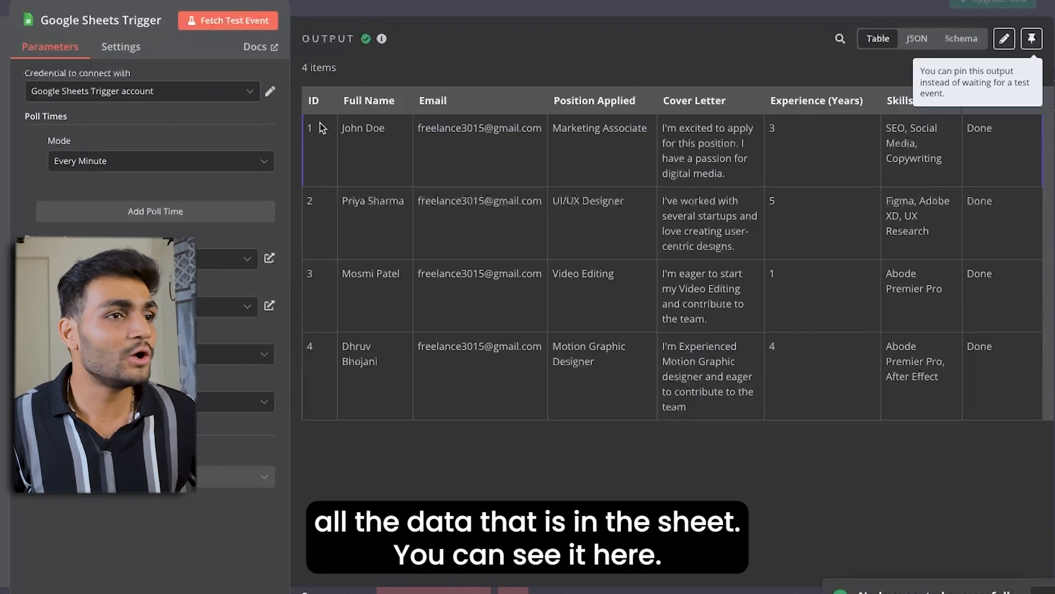
drag(487, 176, 947, 350)
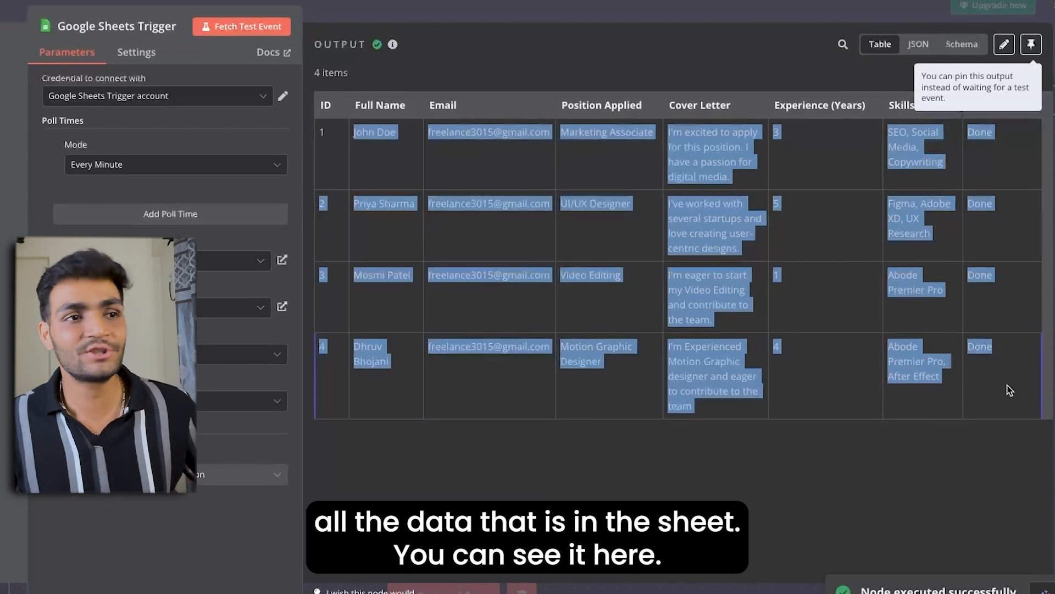
click(713, 470)
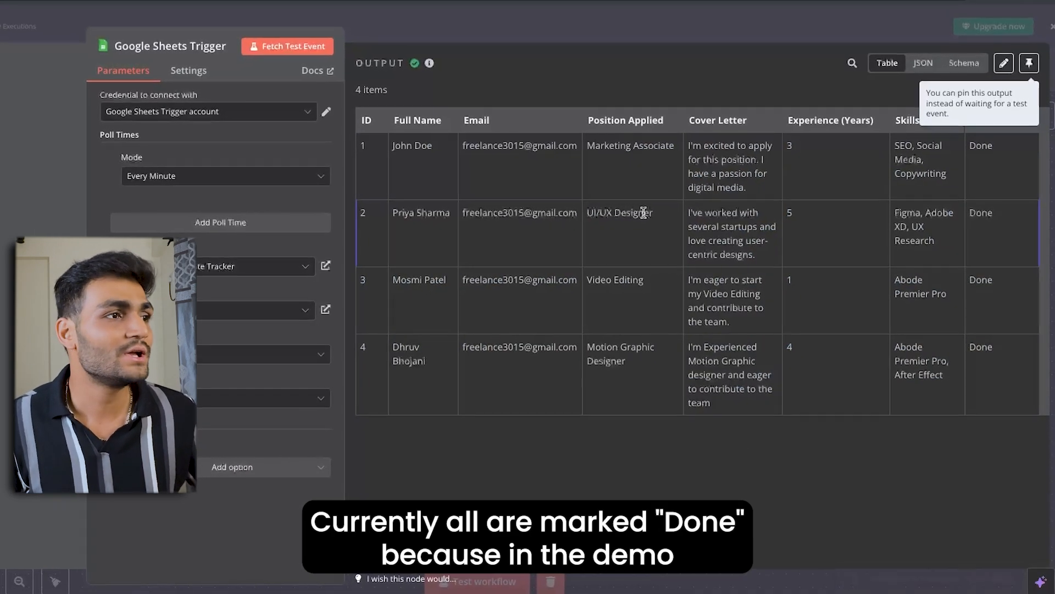
drag(370, 138, 574, 200)
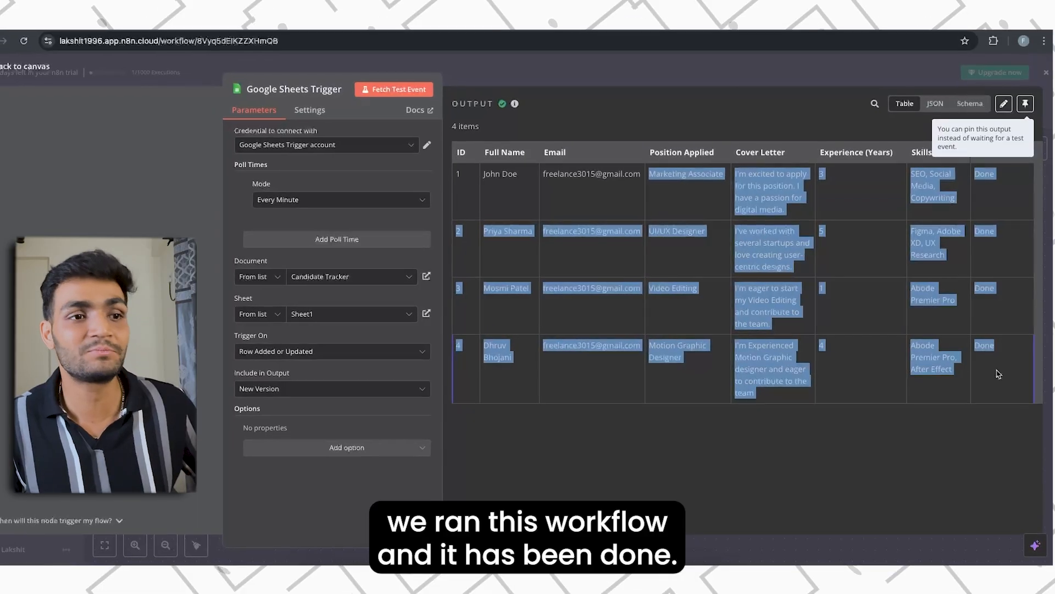
click(998, 374)
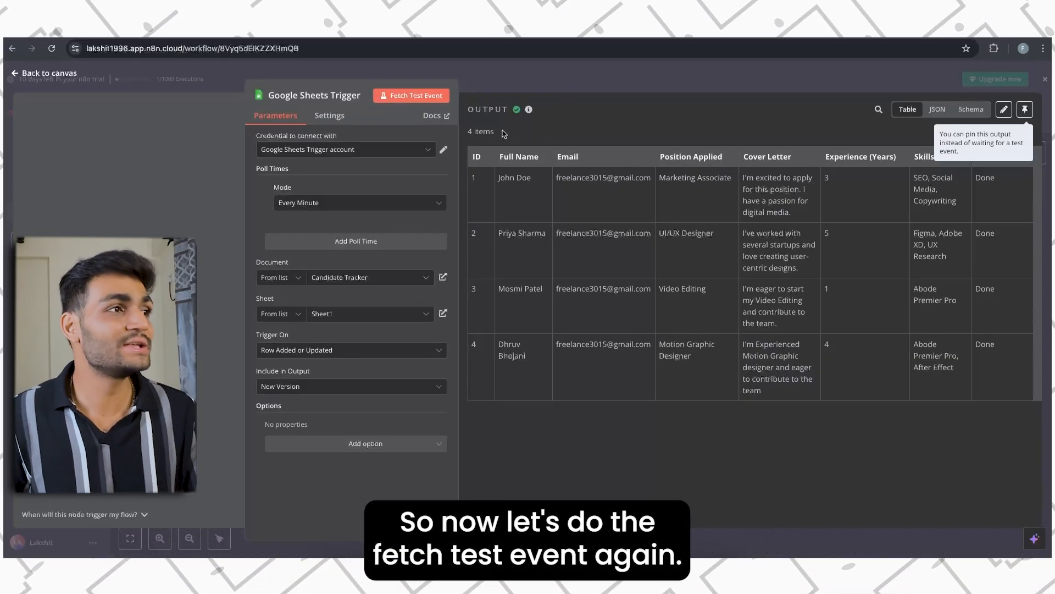
Step: Fetch the trigger's test event again, check the last candidate row in the output, and return to the workflow canvas
click(411, 95)
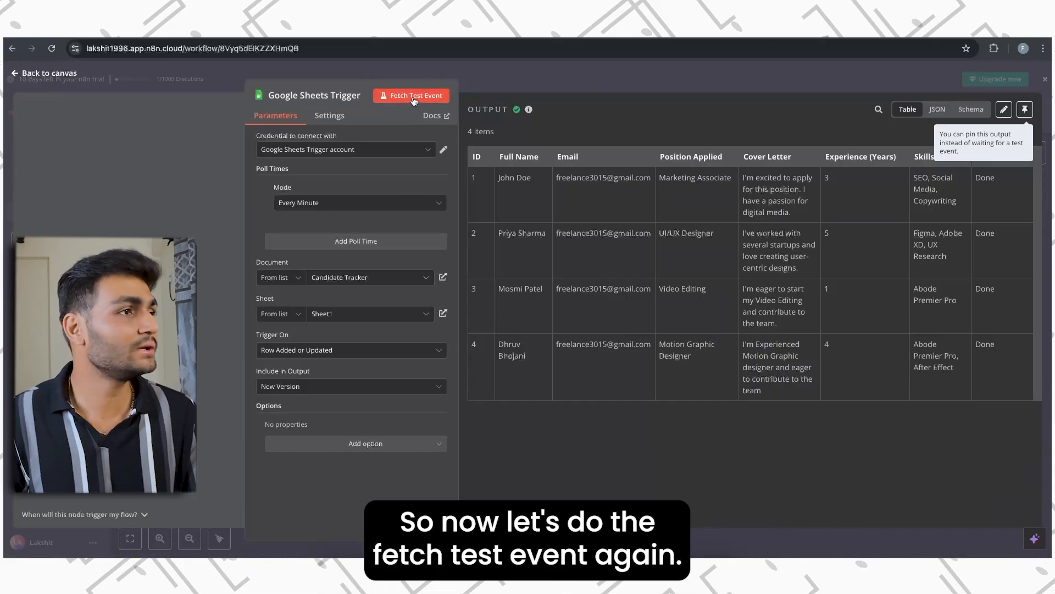
drag(468, 415, 1004, 423)
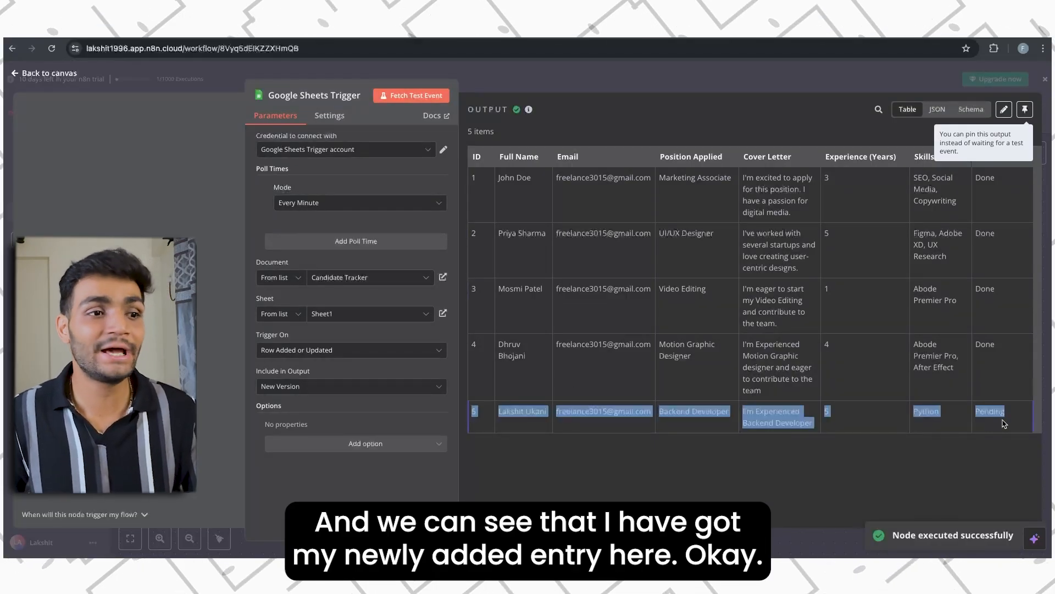
click(730, 94)
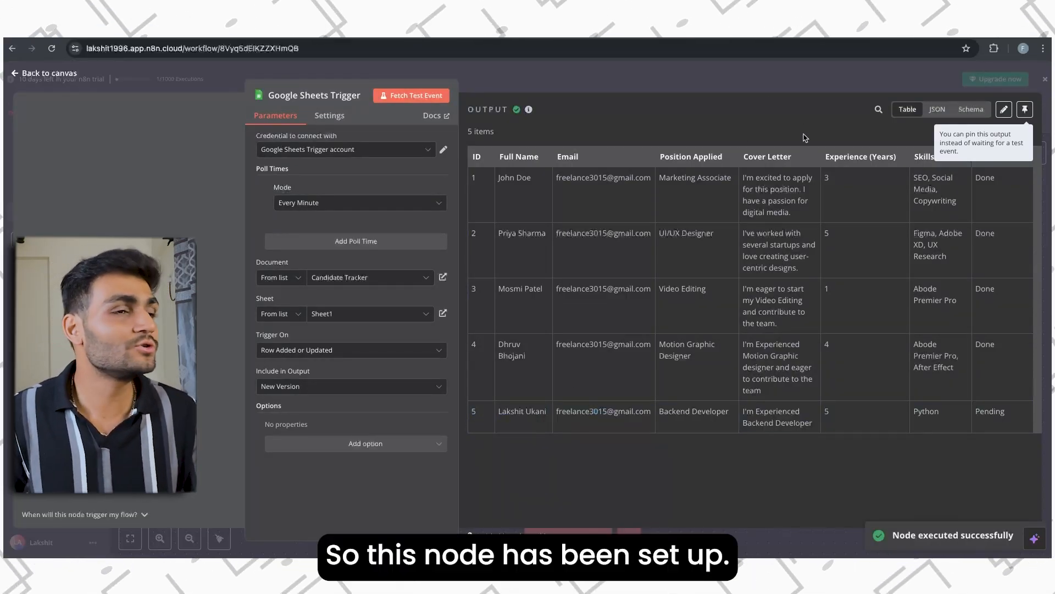
click(725, 86)
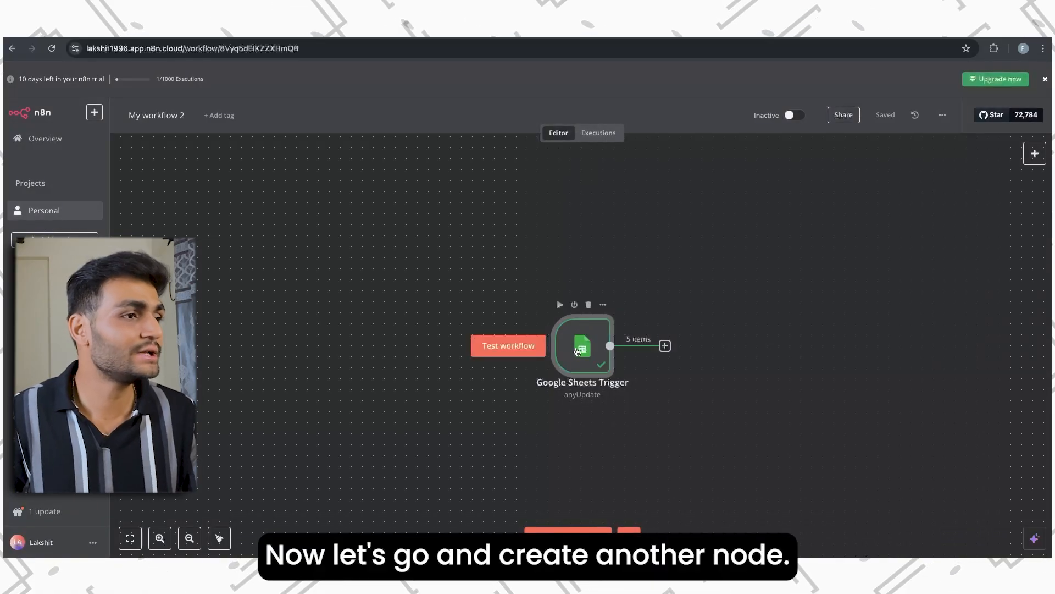
Step: Move the Google Sheets Trigger node to free up space and connect an OpenAI "Message a model" node to its output
drag(584, 348, 362, 315)
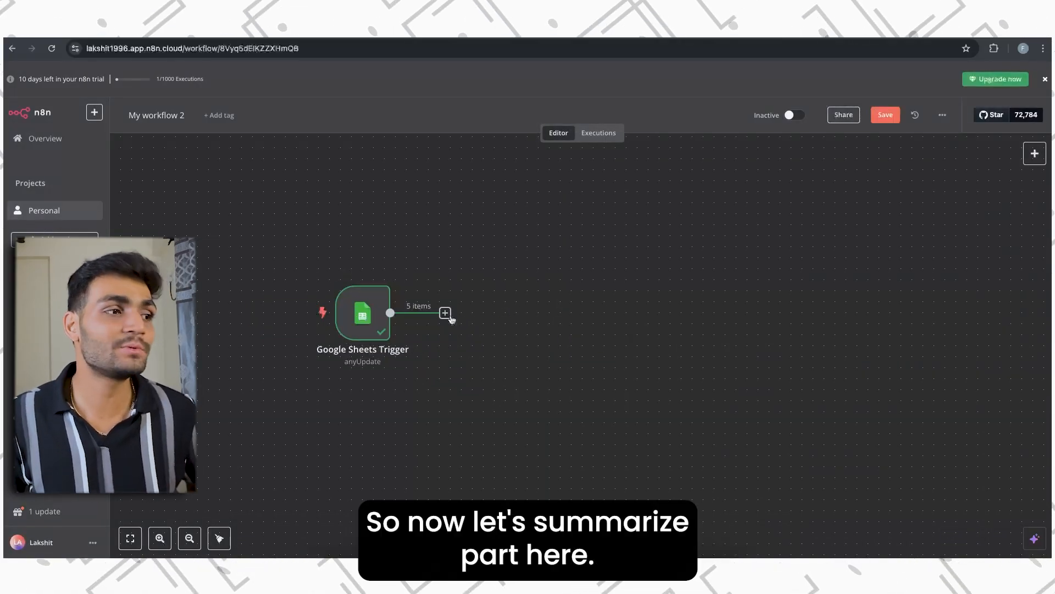
click(445, 313)
text(open)
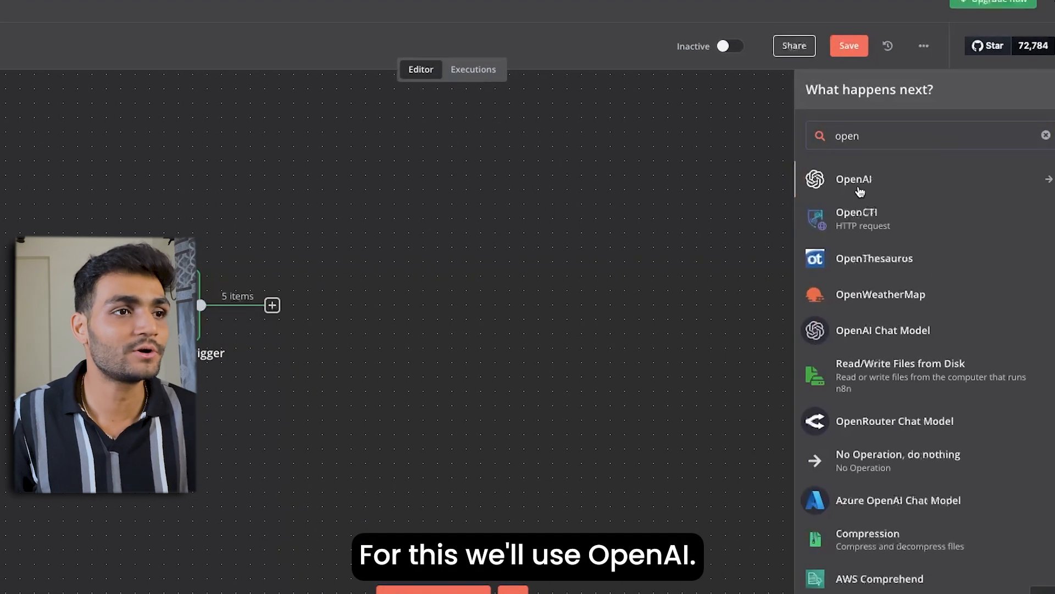
click(860, 189)
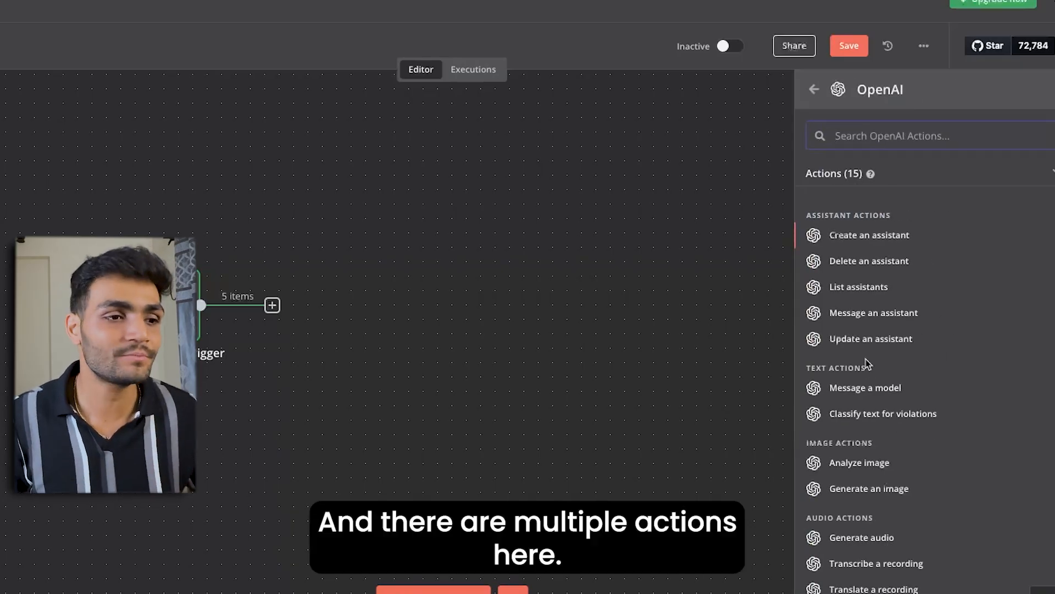
scroll(867, 364, down, 1)
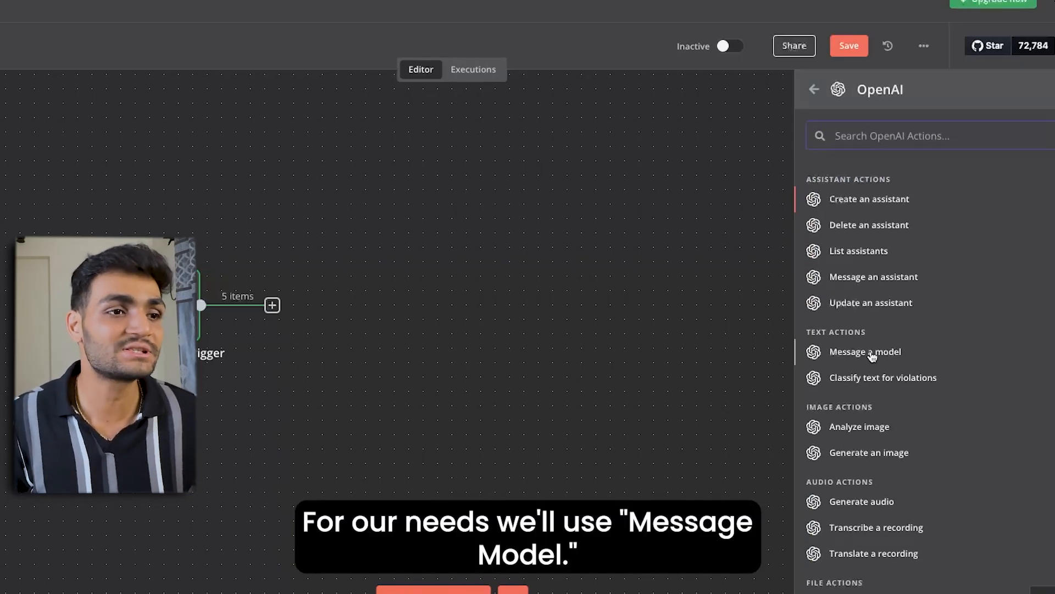
click(873, 356)
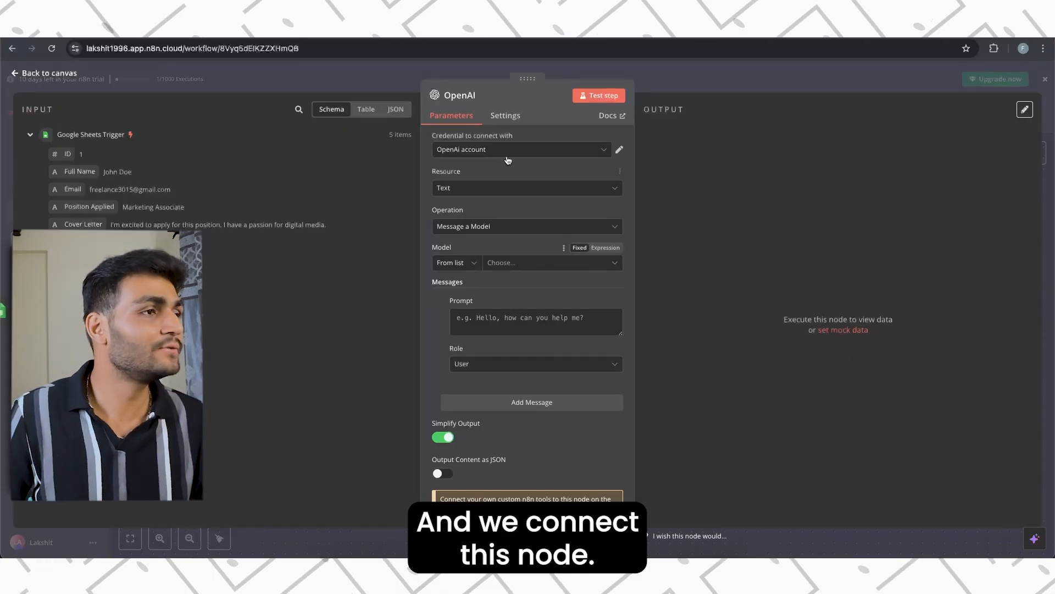
Step: Select the existing "OpenAi account" credential for the OpenAI node
click(505, 151)
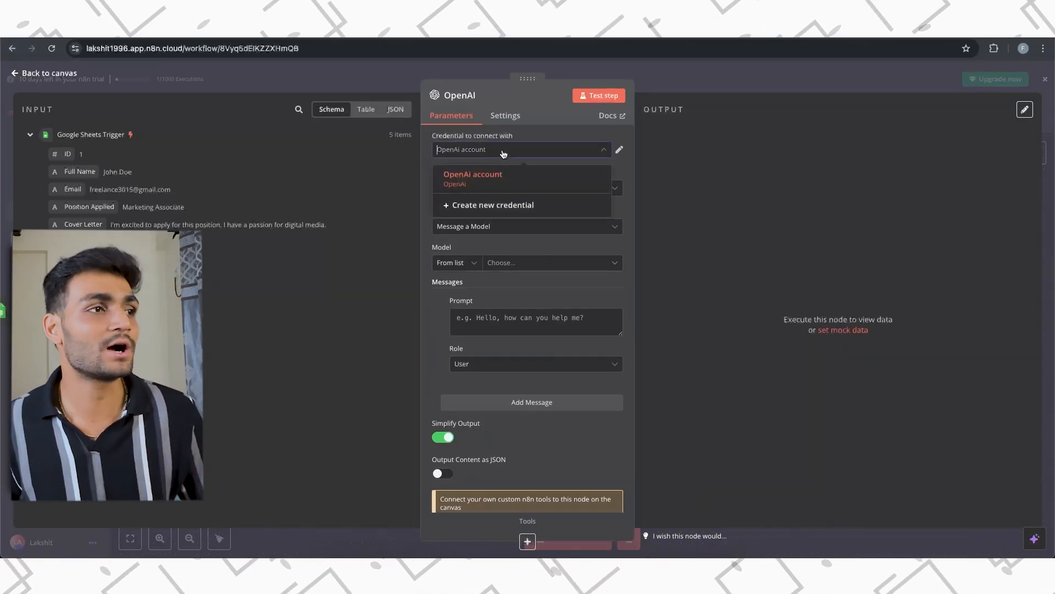
click(555, 175)
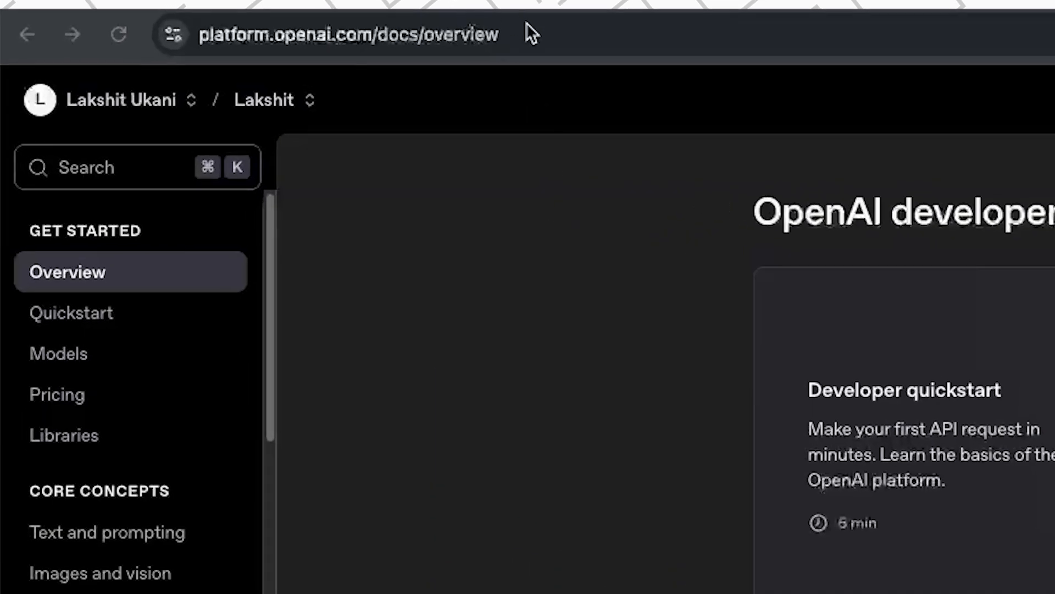
Step: Switch to the OpenAI developer platform at platform.openai.com and open the API keys page of its dashboard
click(88, 49)
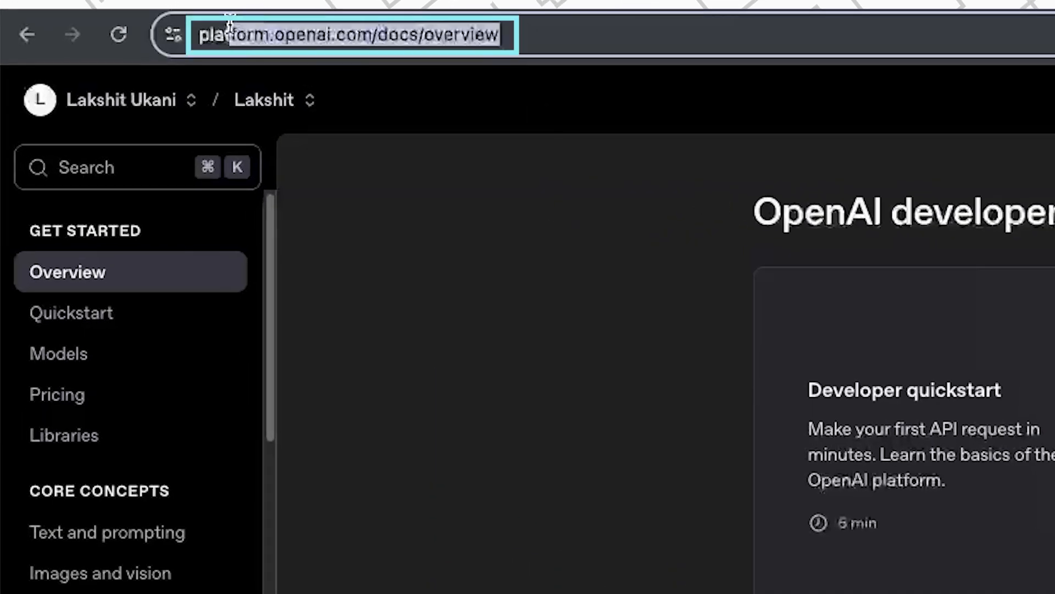
click(410, 250)
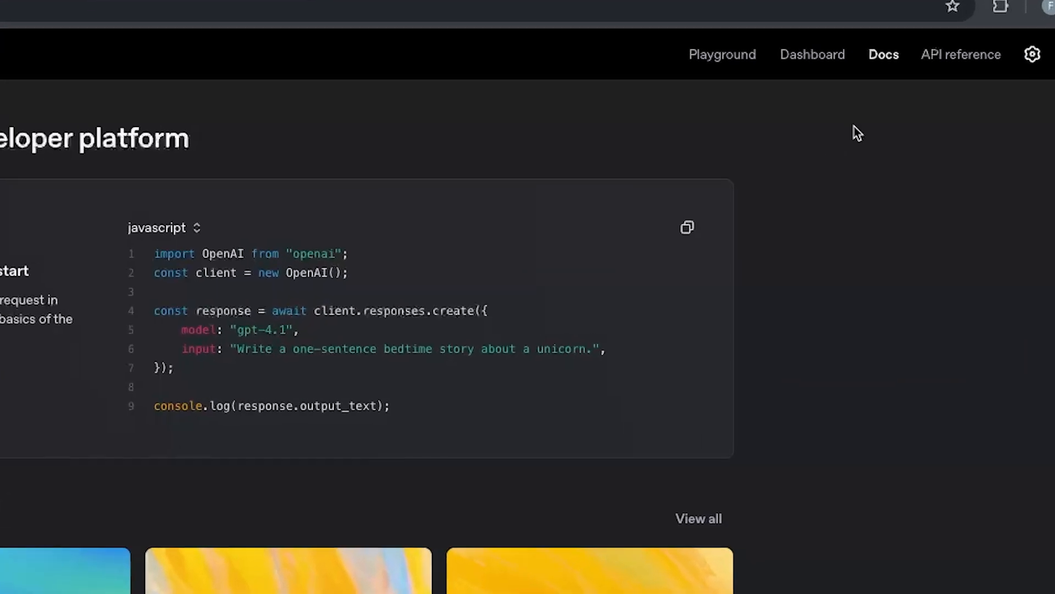
click(827, 63)
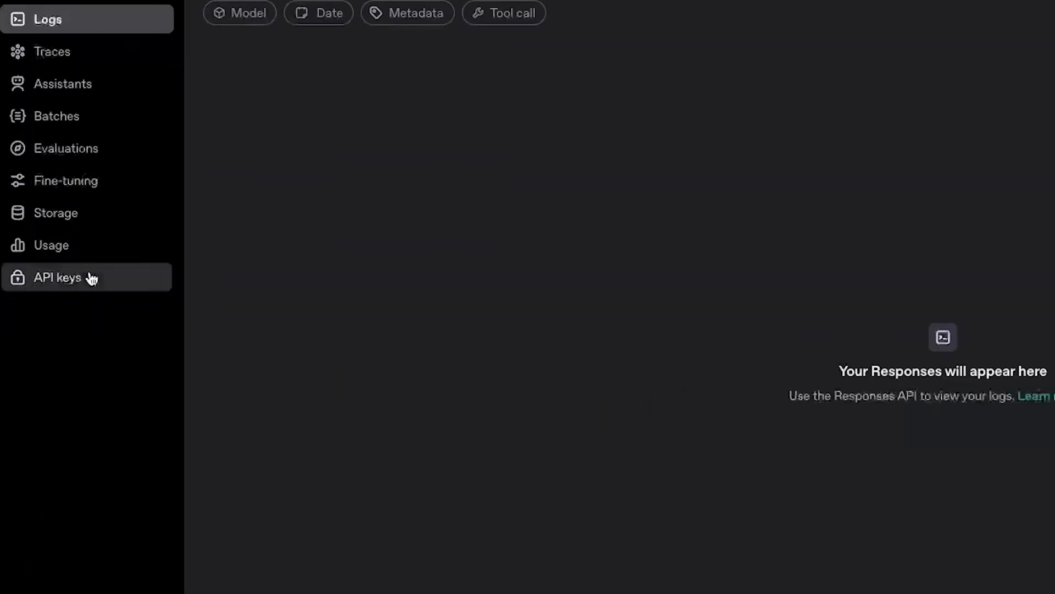
click(60, 292)
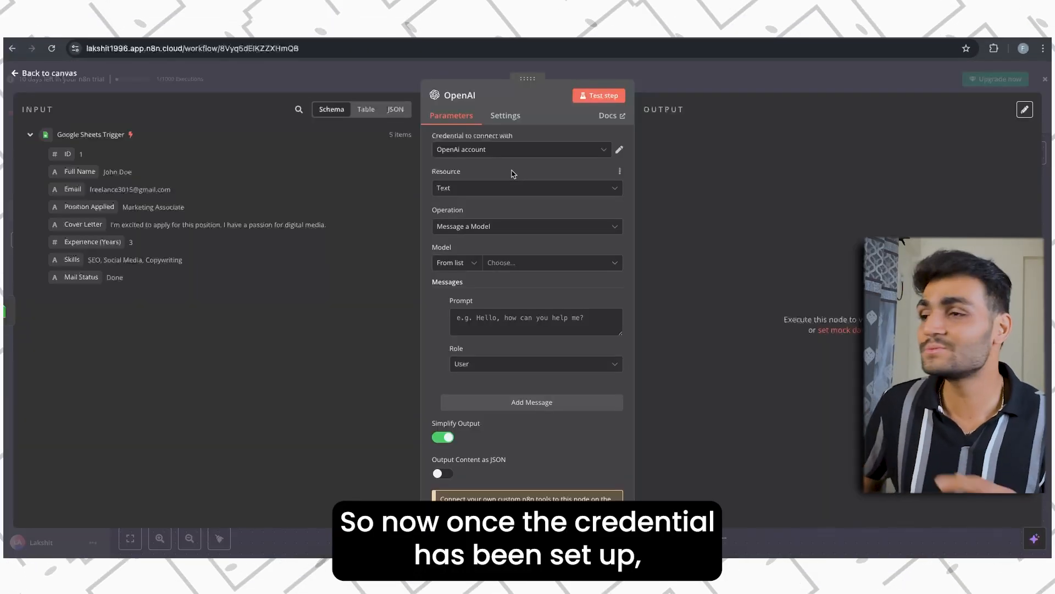
Step: Back in the n8n OpenAI node, choose GPT-4O from the list as the model
scroll(514, 173, down, 1)
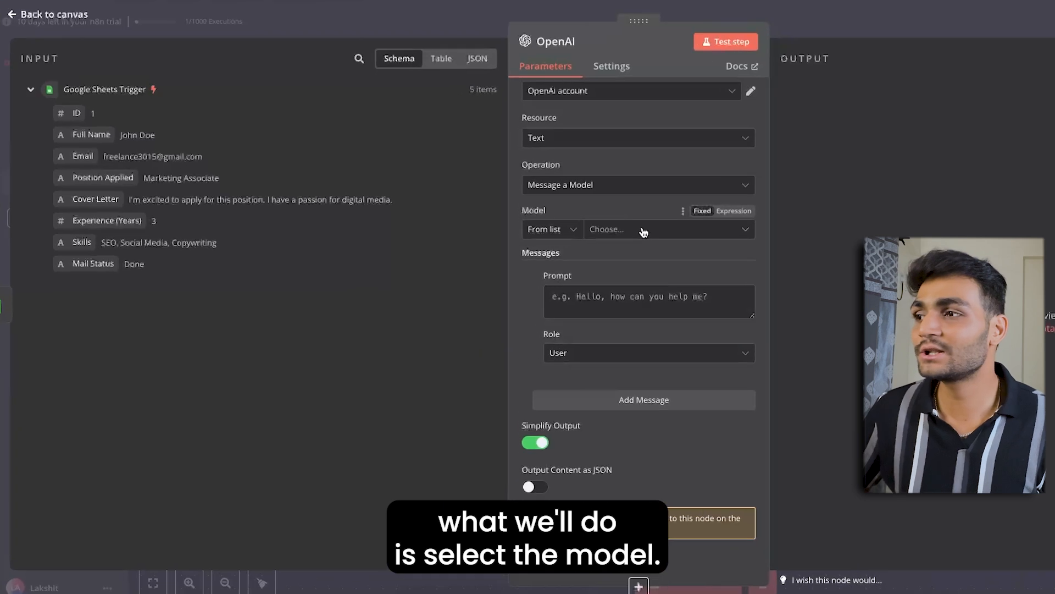
click(526, 254)
scroll(651, 335, down, 6)
click(630, 352)
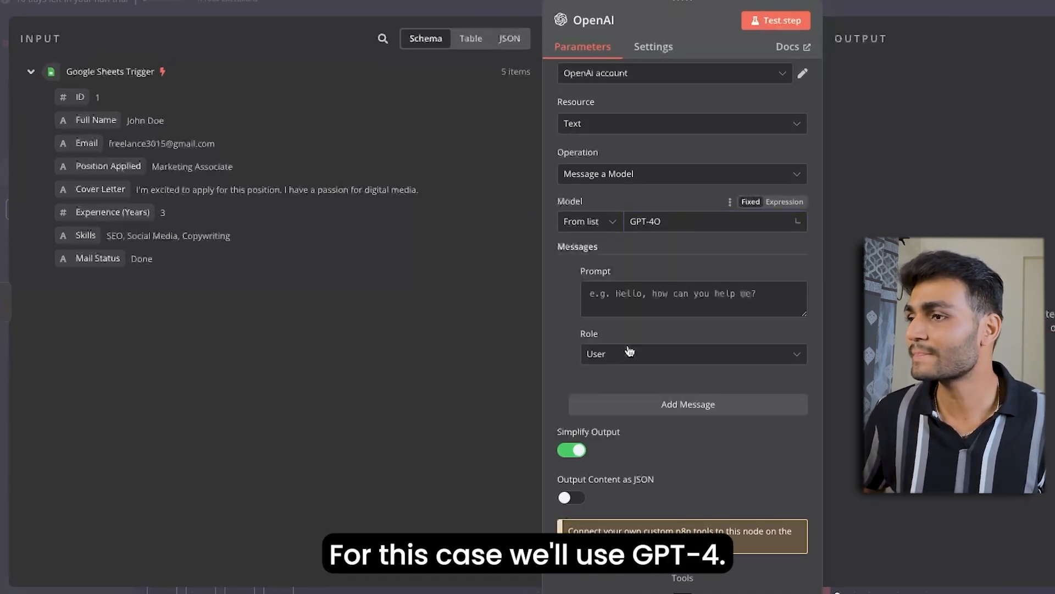
Step: Paste the HR assistant prompt for a friendly application-acknowledgement email into the message and set its role to System
click(663, 298)
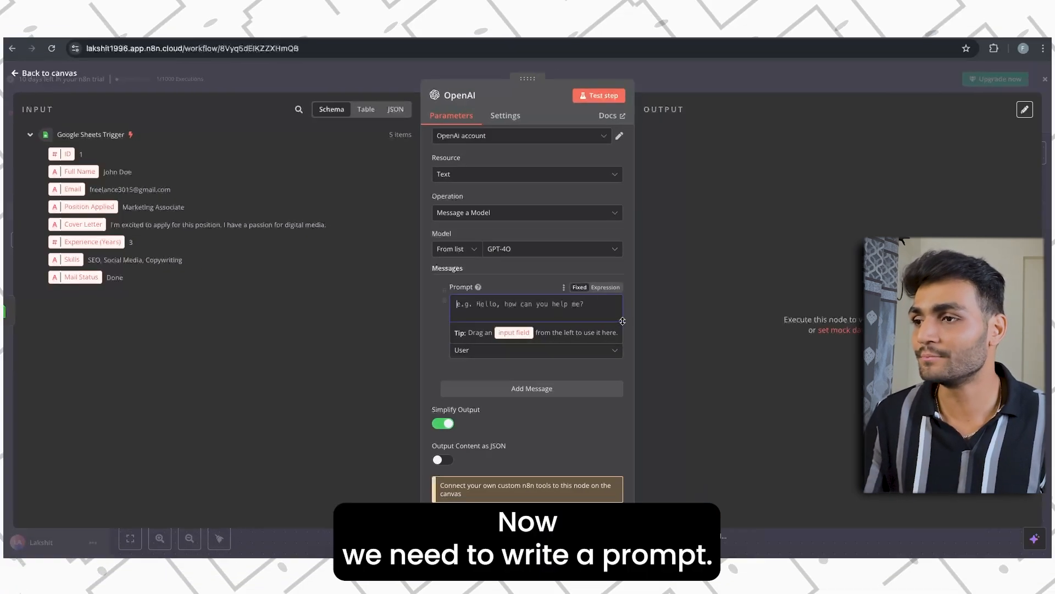
drag(804, 315, 807, 452)
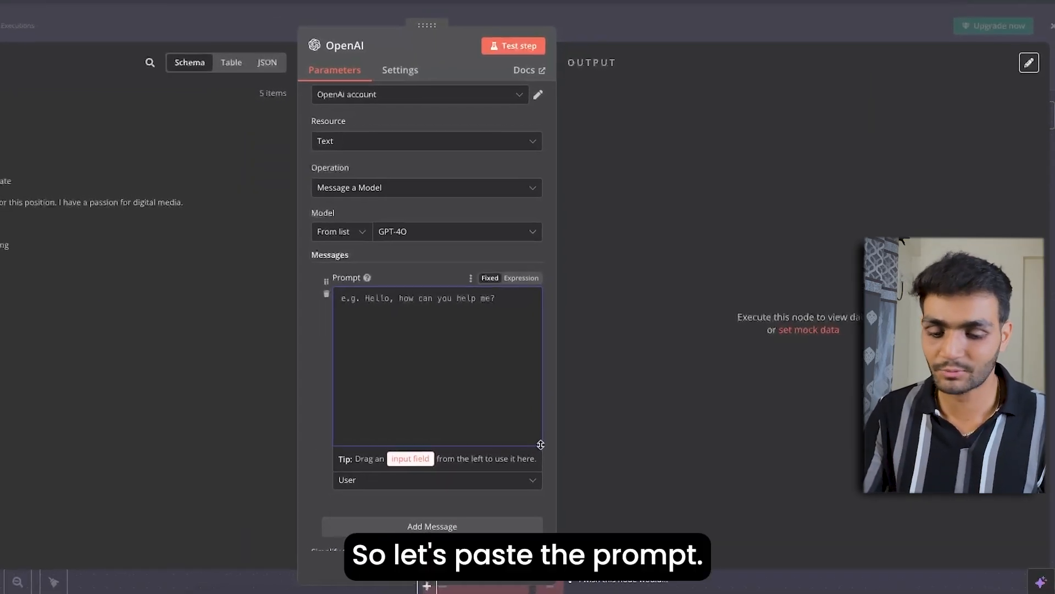
key(ctrl+v)
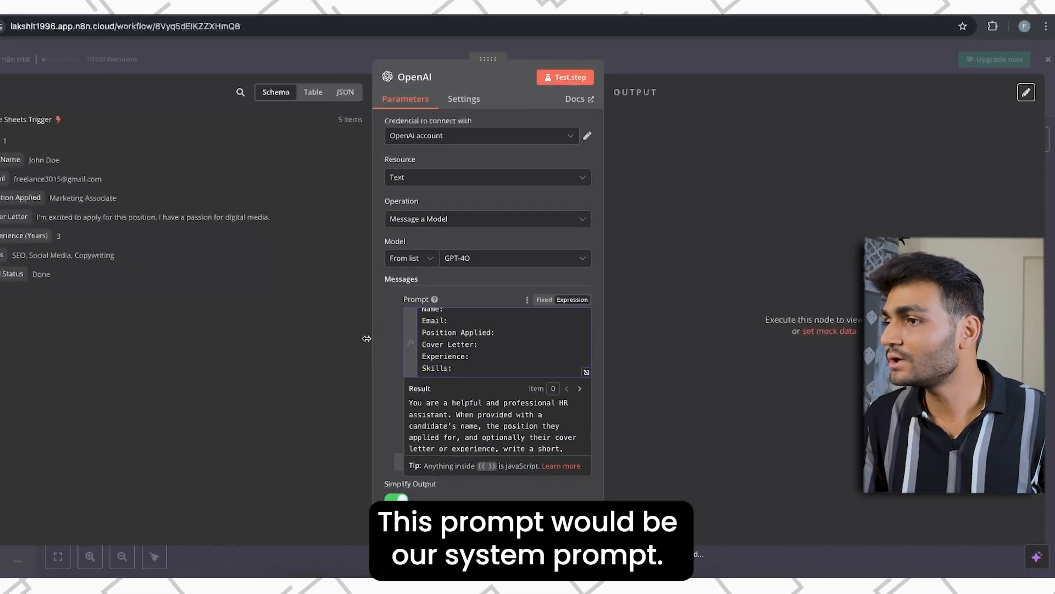
click(391, 351)
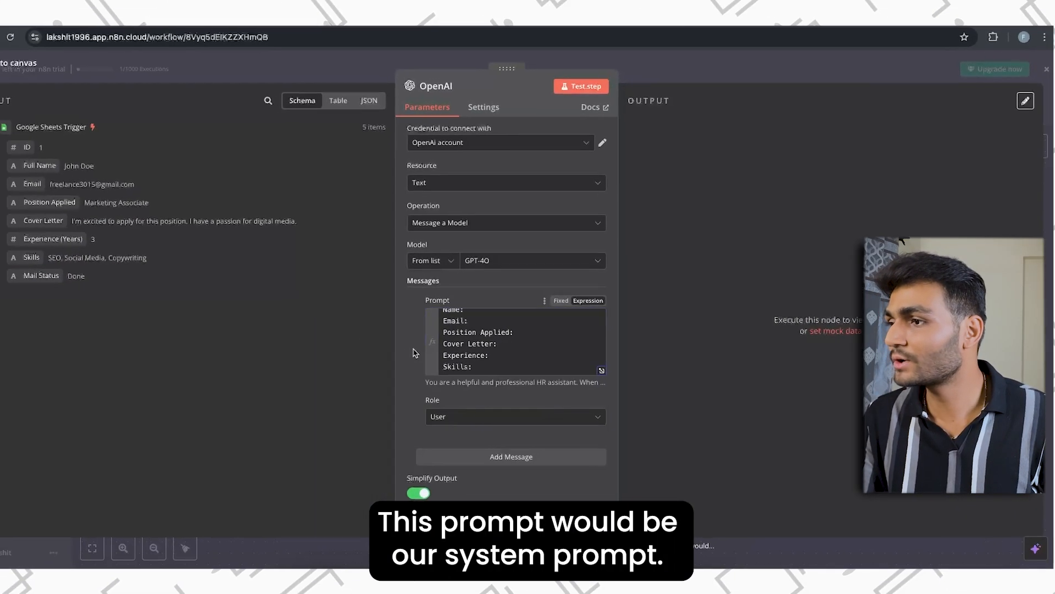
scroll(391, 351, down, 1)
click(448, 366)
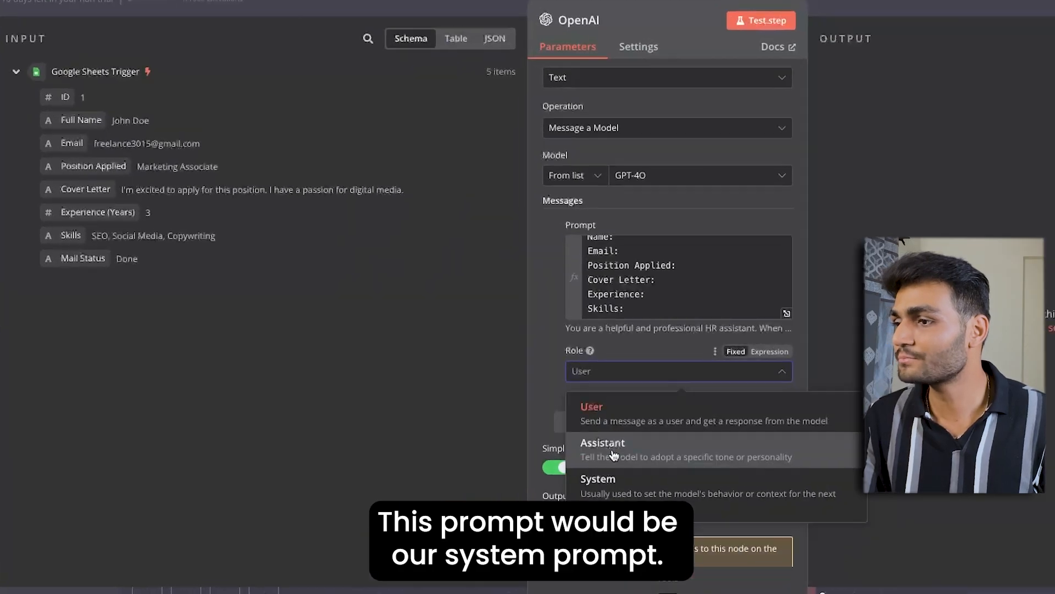
click(598, 480)
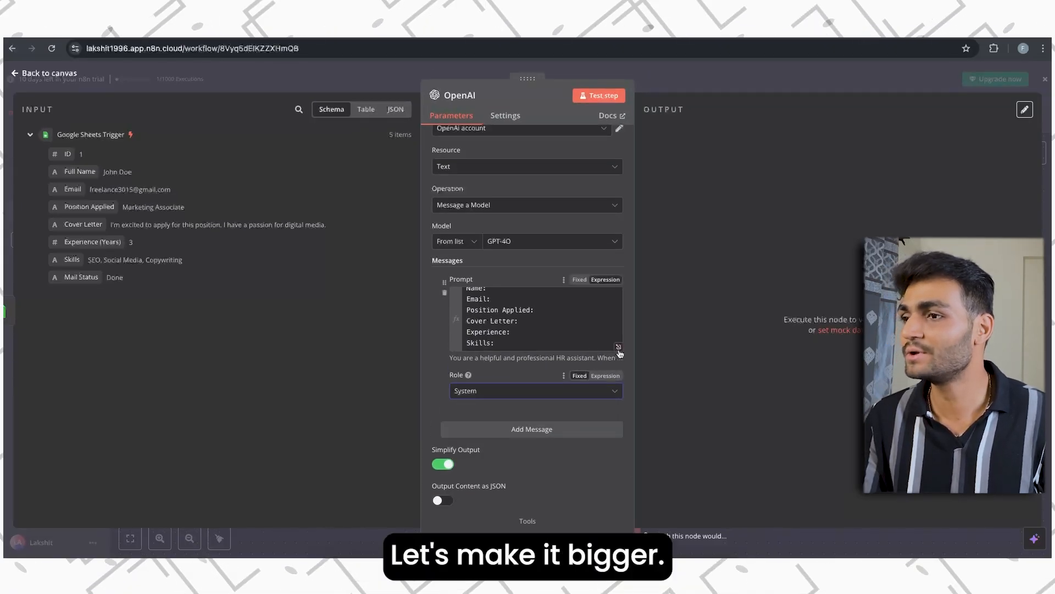
Step: In the expanded prompt editor, map Full Name, Email, Position Applied, Cover Letter, Experience (Years) and Skills from the Google Sheets Trigger to the matching candidate lines
click(618, 346)
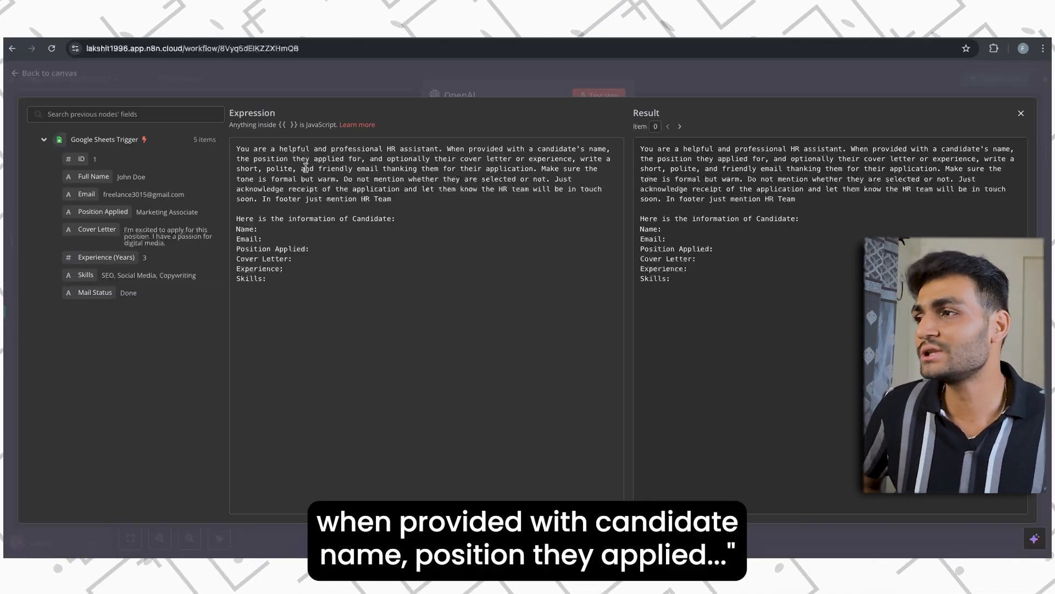
drag(420, 207, 212, 119)
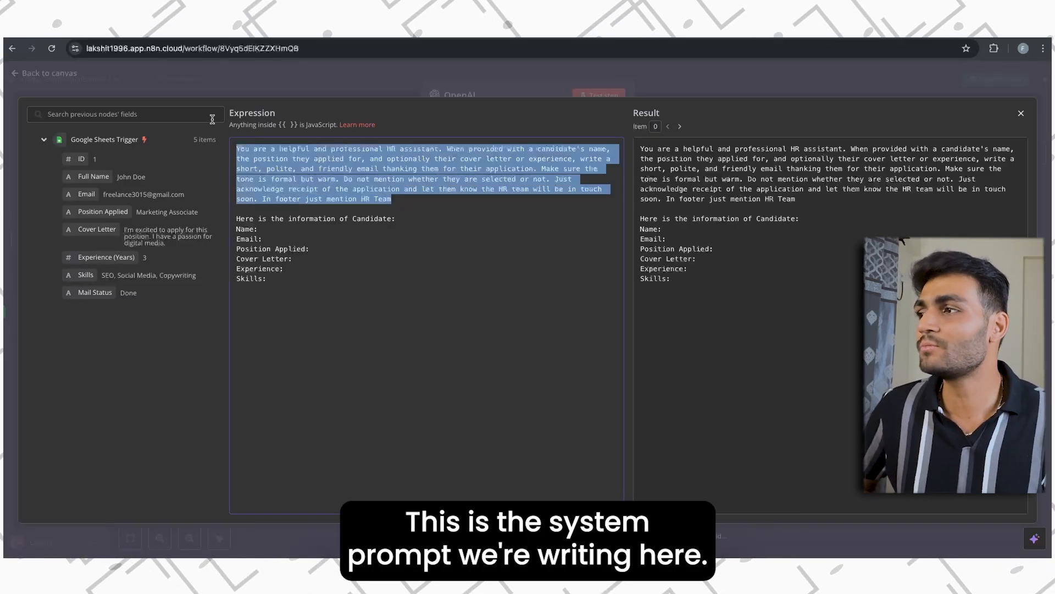
click(330, 249)
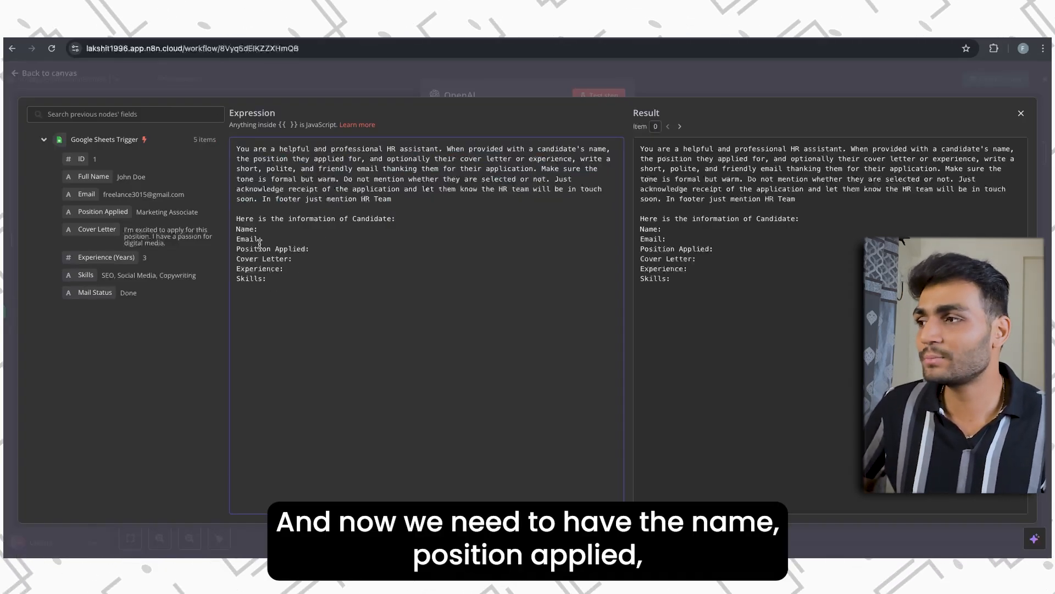
drag(271, 278, 234, 228)
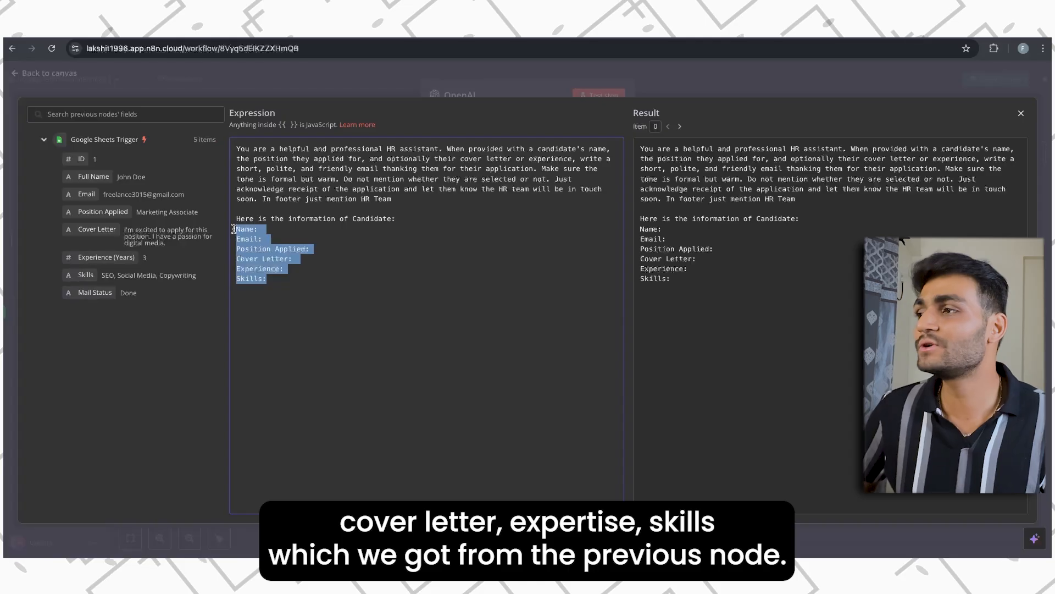
click(338, 257)
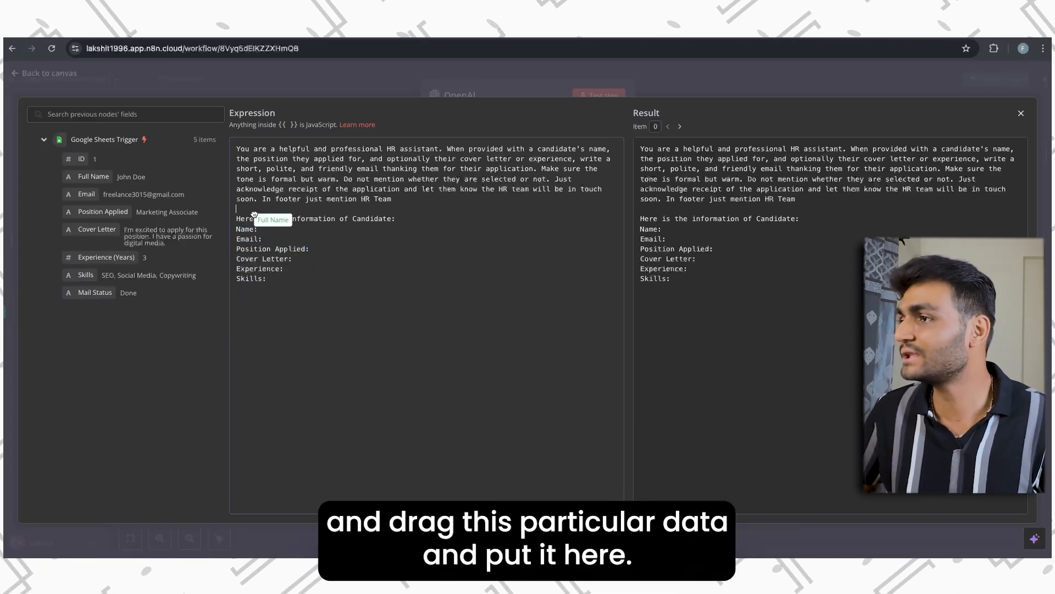
drag(90, 194, 340, 239)
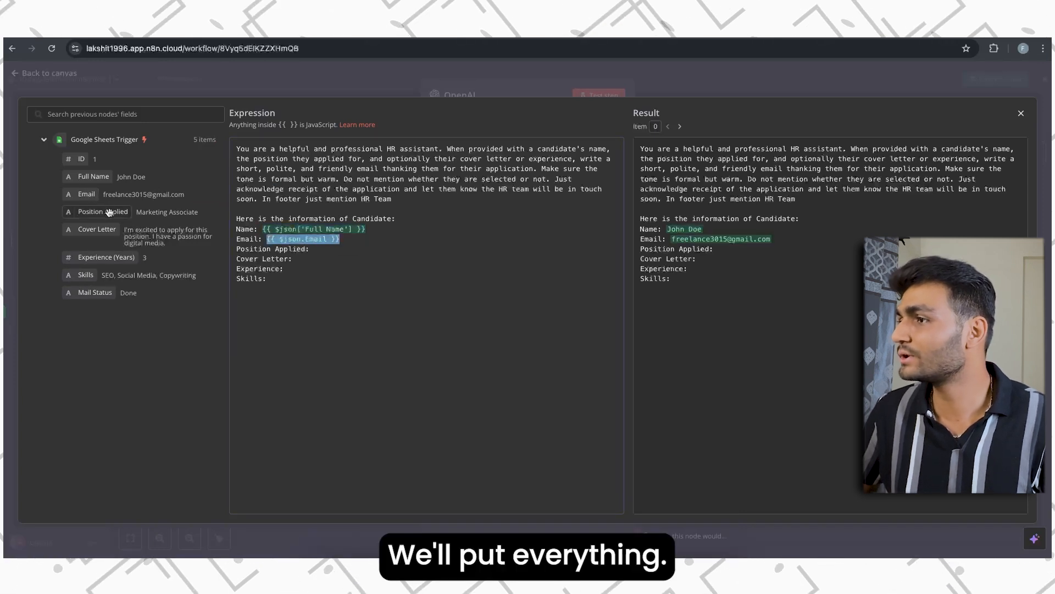
drag(109, 212, 310, 248)
drag(94, 229, 300, 259)
drag(106, 257, 283, 279)
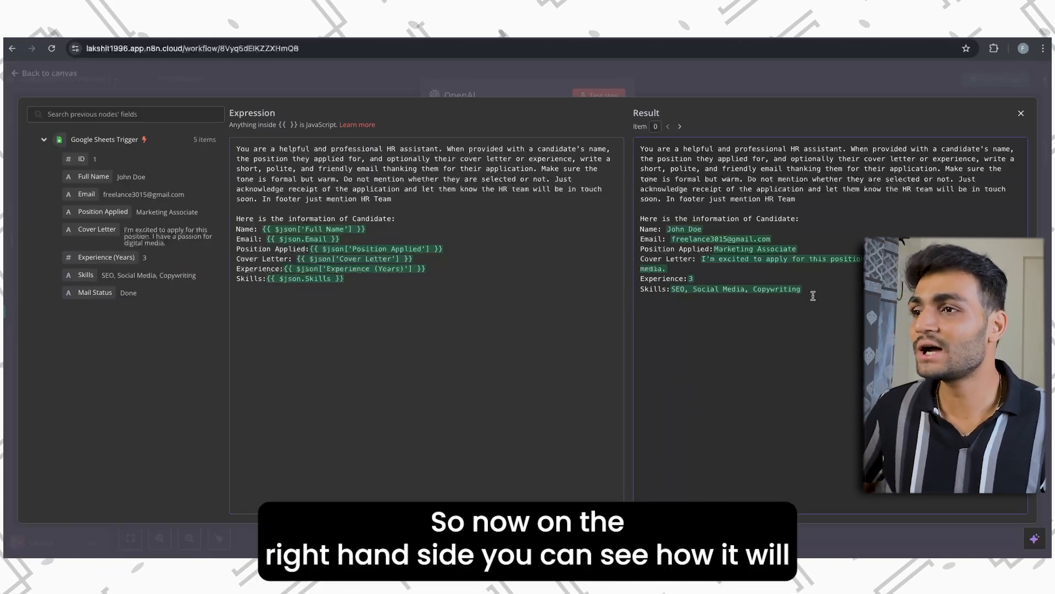
drag(819, 296, 634, 211)
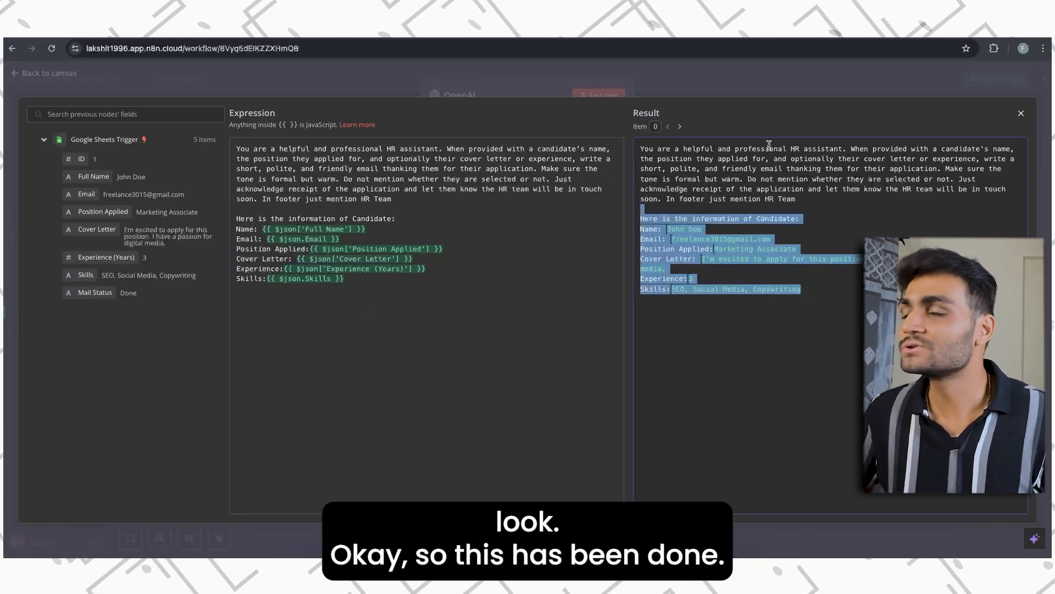
click(1020, 113)
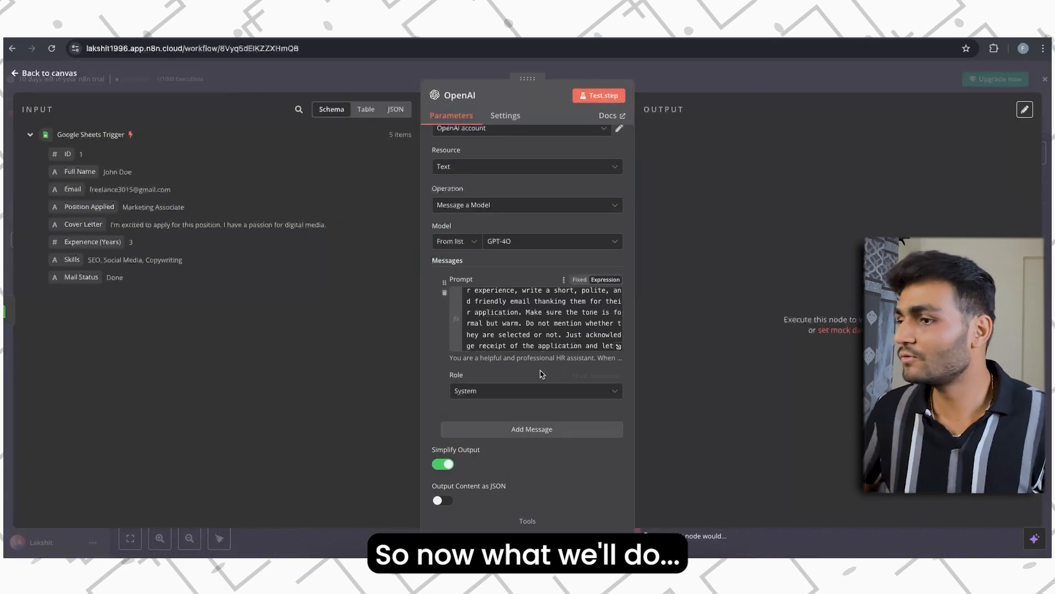
Step: Test the OpenAI node and examine the generated candidate messages in both the table and JSON output views
scroll(504, 394, down, 3)
scroll(497, 394, down, 1)
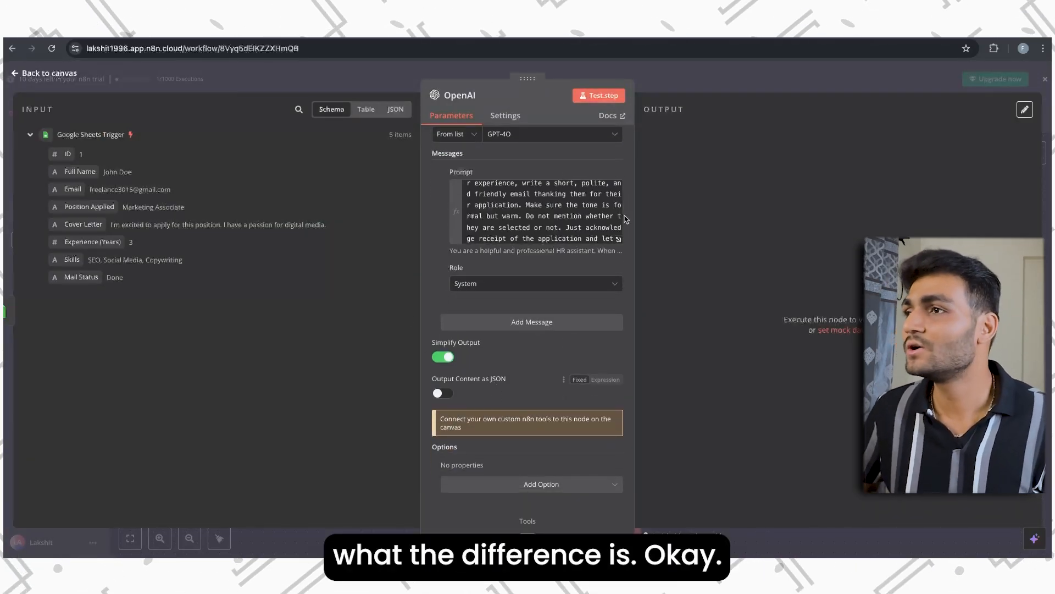
click(600, 94)
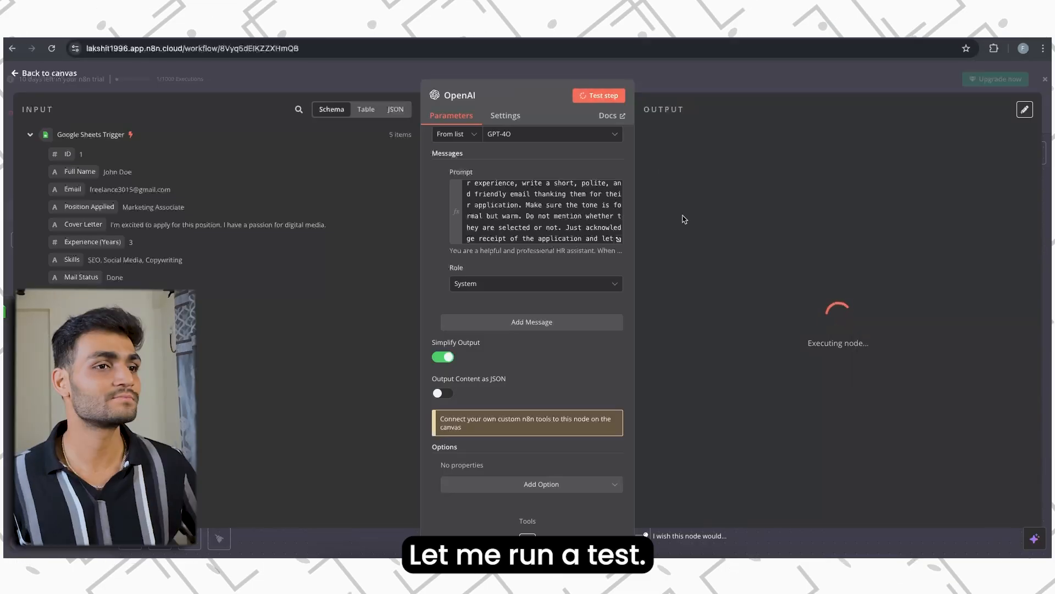
scroll(779, 245, down, 15)
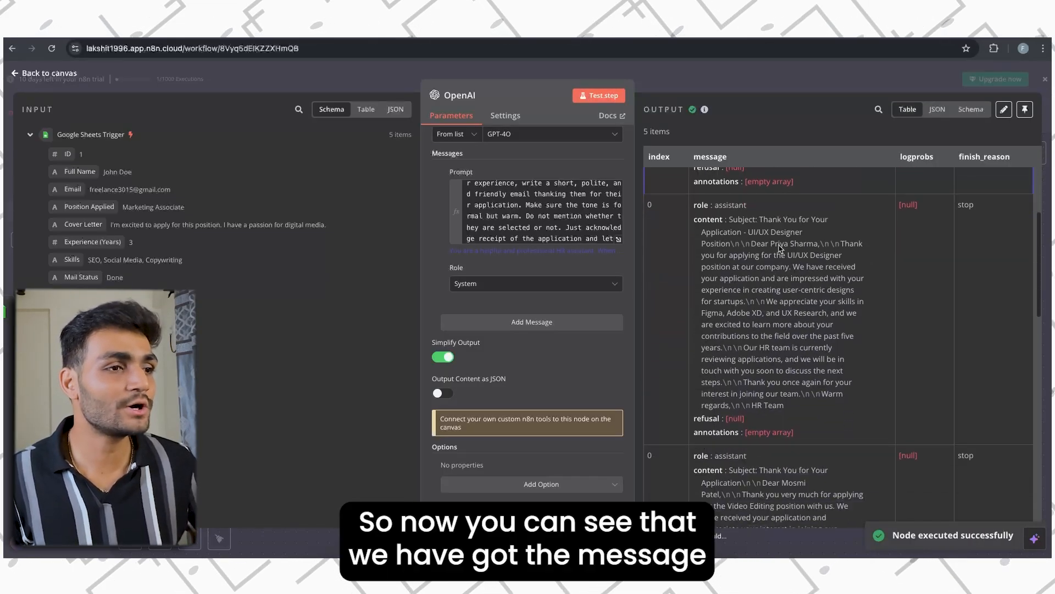
scroll(778, 244, up, 10)
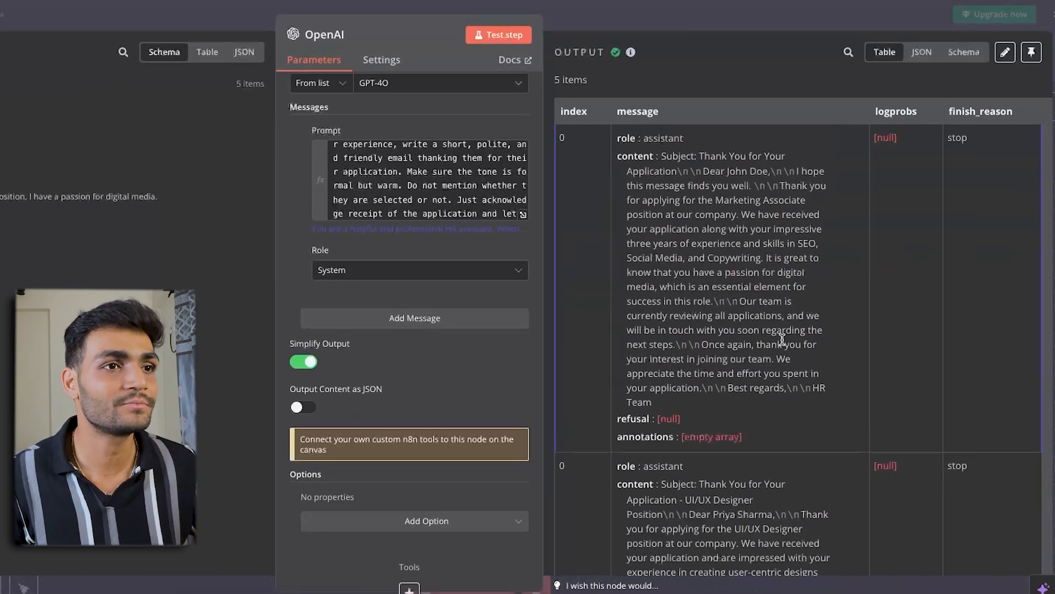
scroll(775, 308, down, 2)
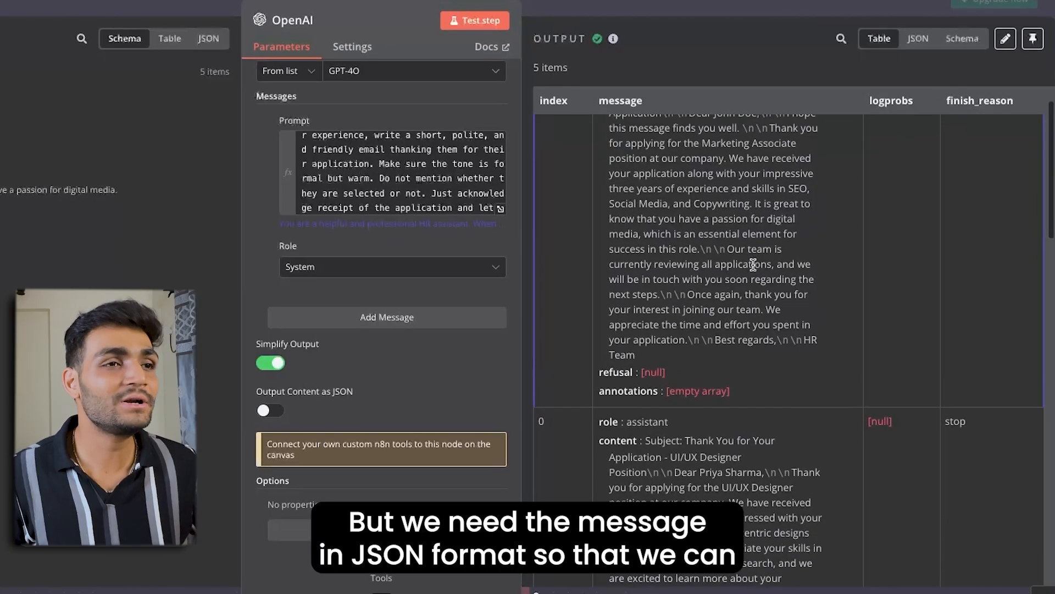
click(927, 42)
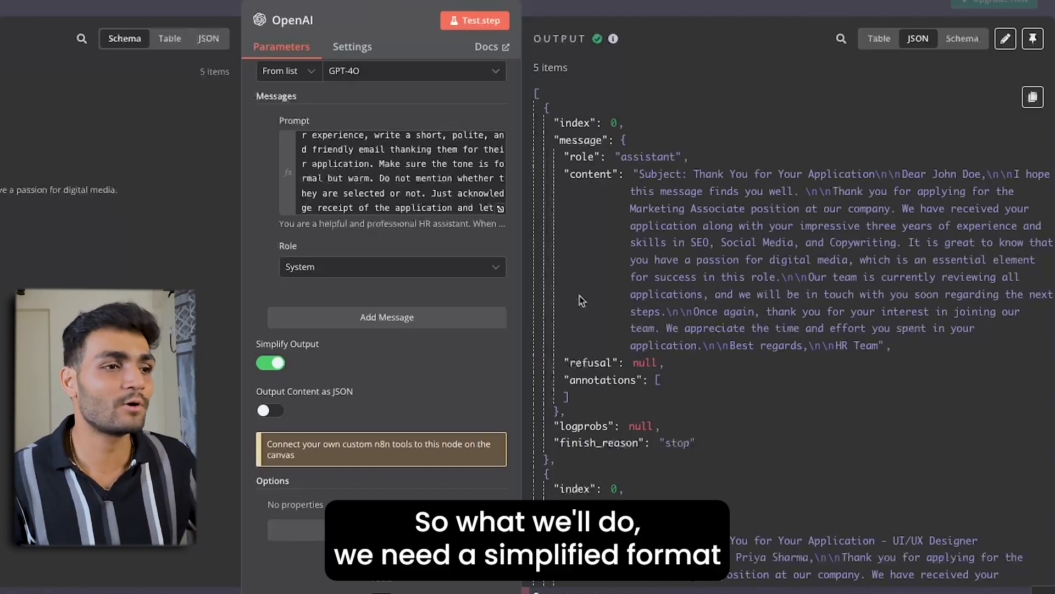
click(879, 38)
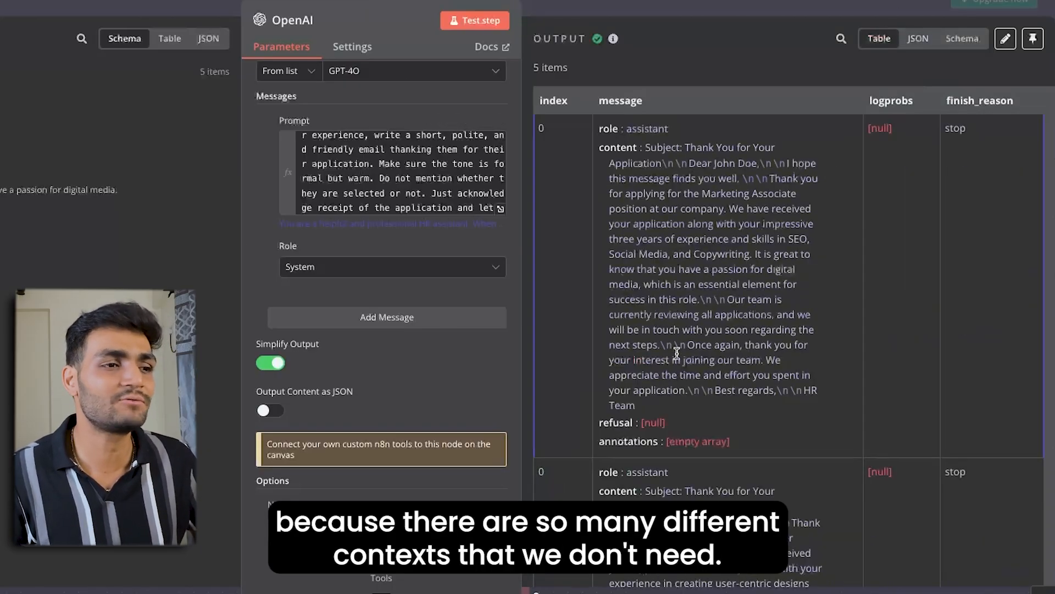
scroll(715, 275, down, 4)
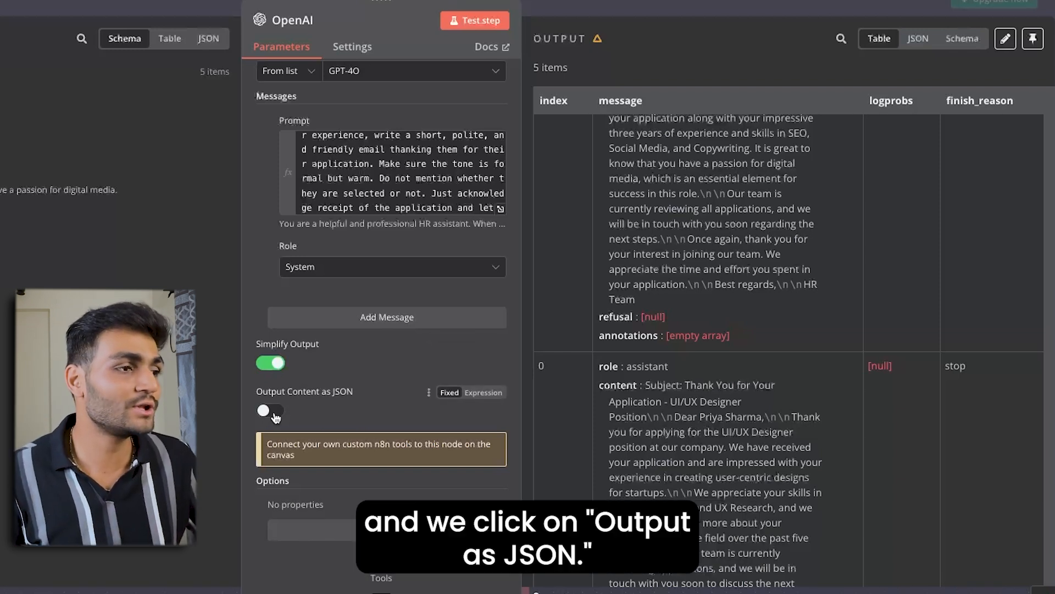
Step: Enable Output Content as JSON and retest the OpenAI node, checking the recipient and subject fields in the JSON output
click(272, 413)
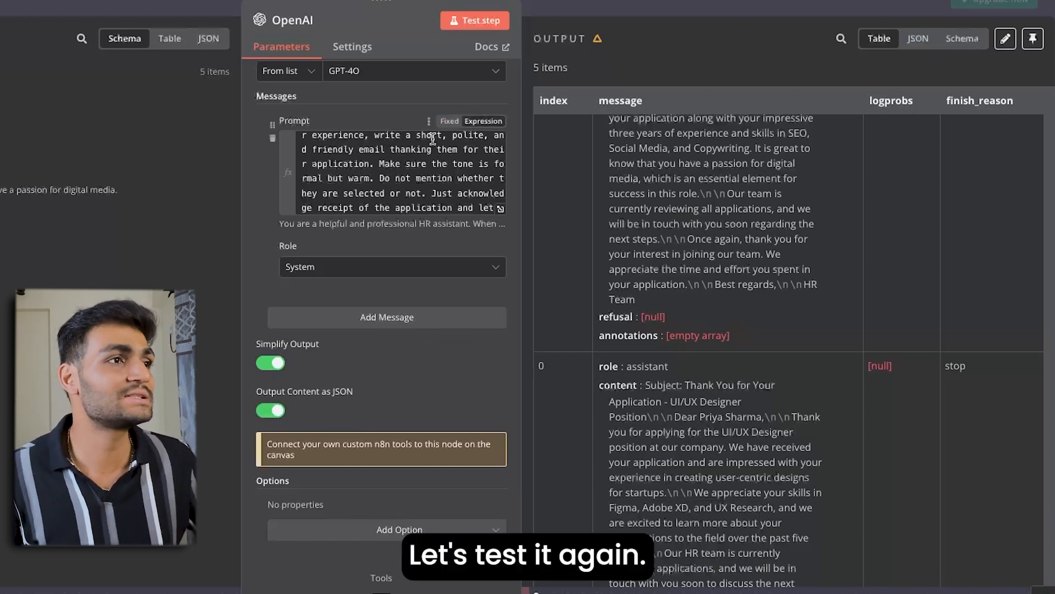
click(474, 22)
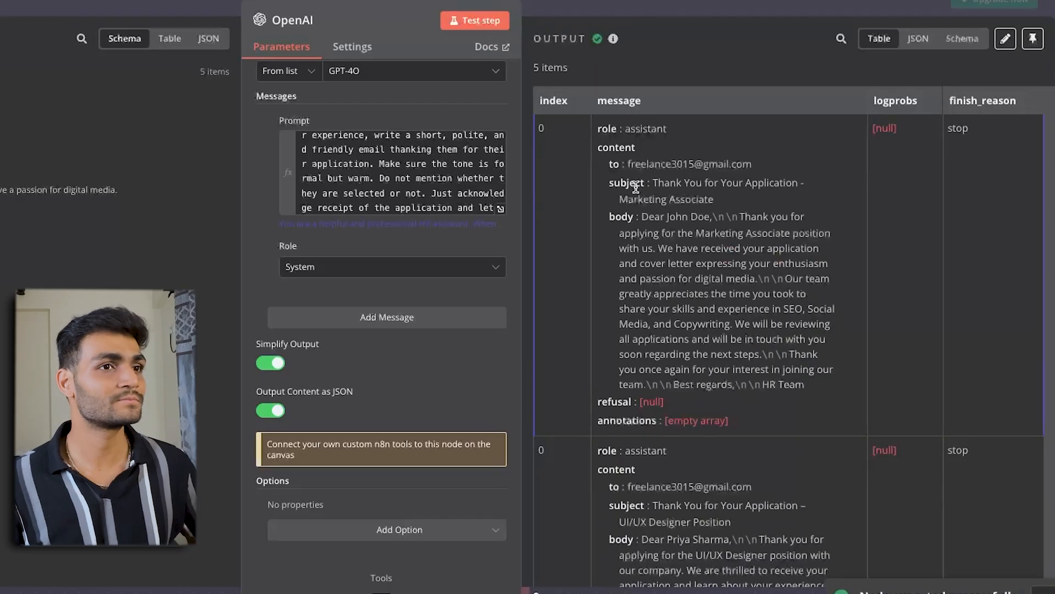
click(925, 43)
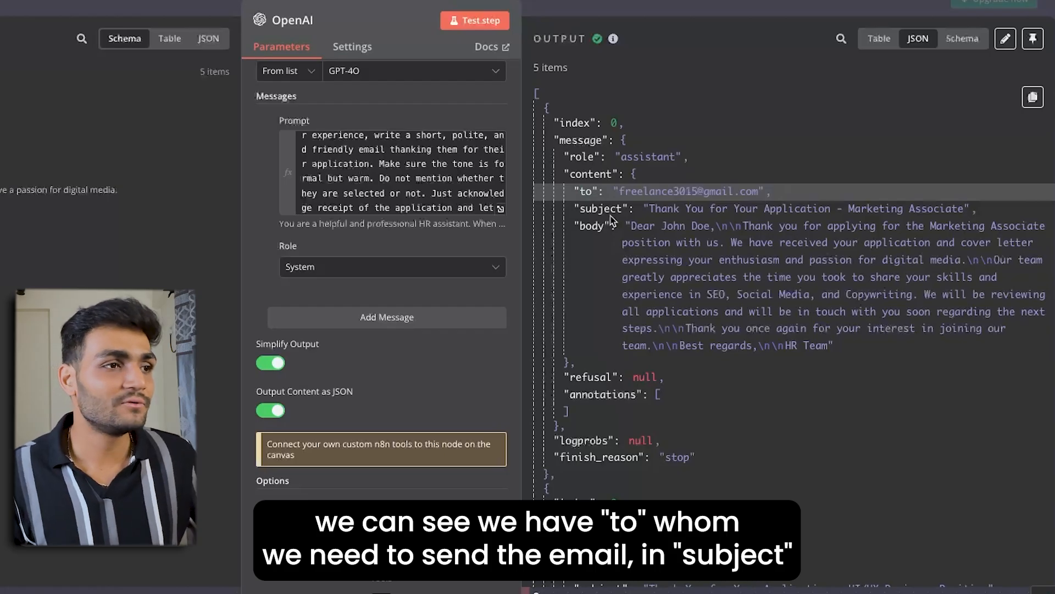
drag(643, 209, 974, 206)
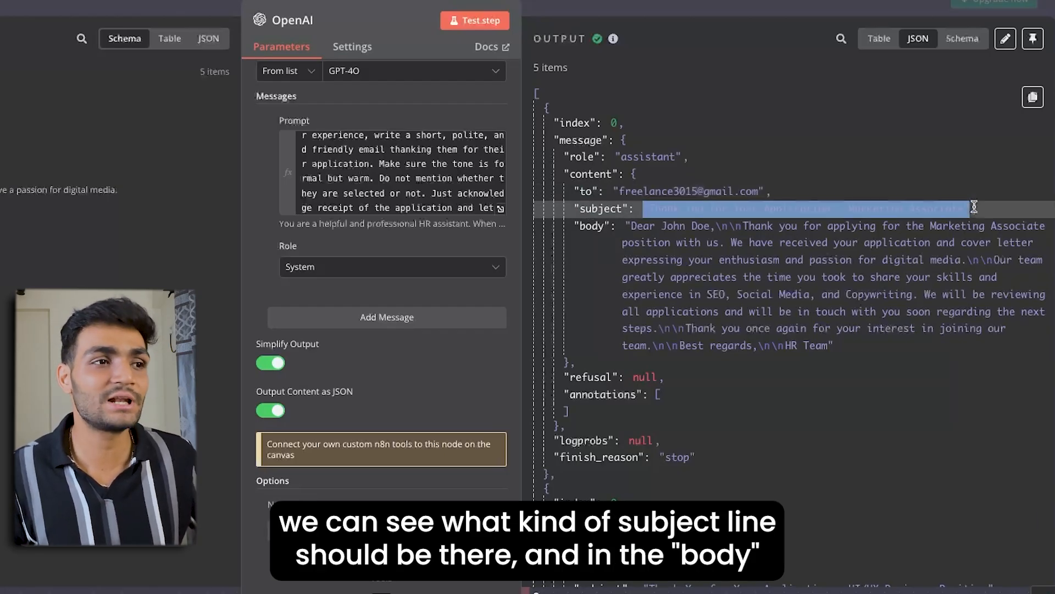
Step: Examine the email bodies in the OpenAI JSON output and check the Mail Status column in the Candidate Tracker sheet
click(803, 324)
drag(835, 346, 607, 241)
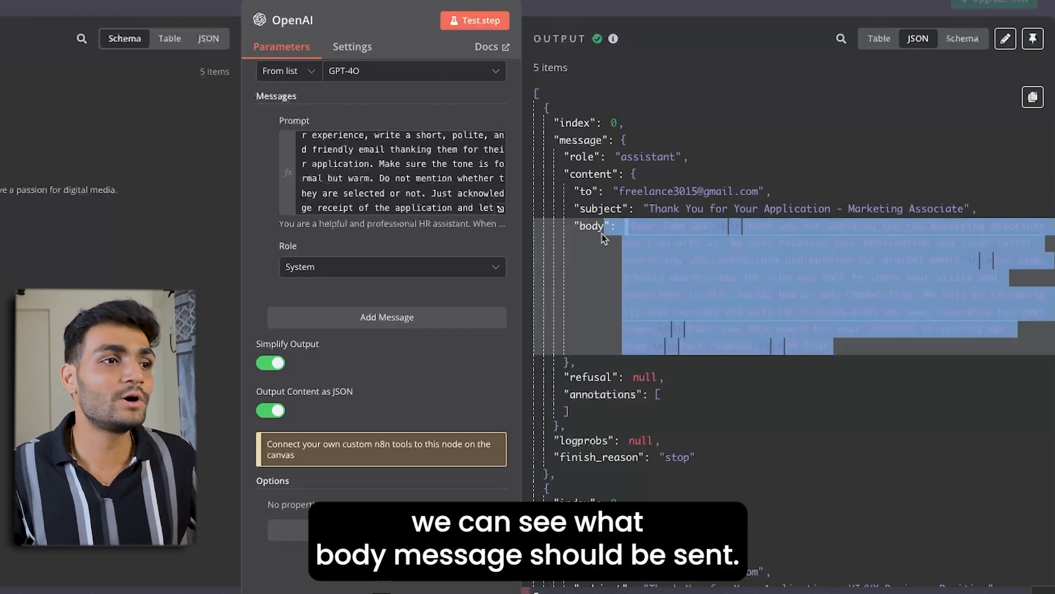
click(750, 294)
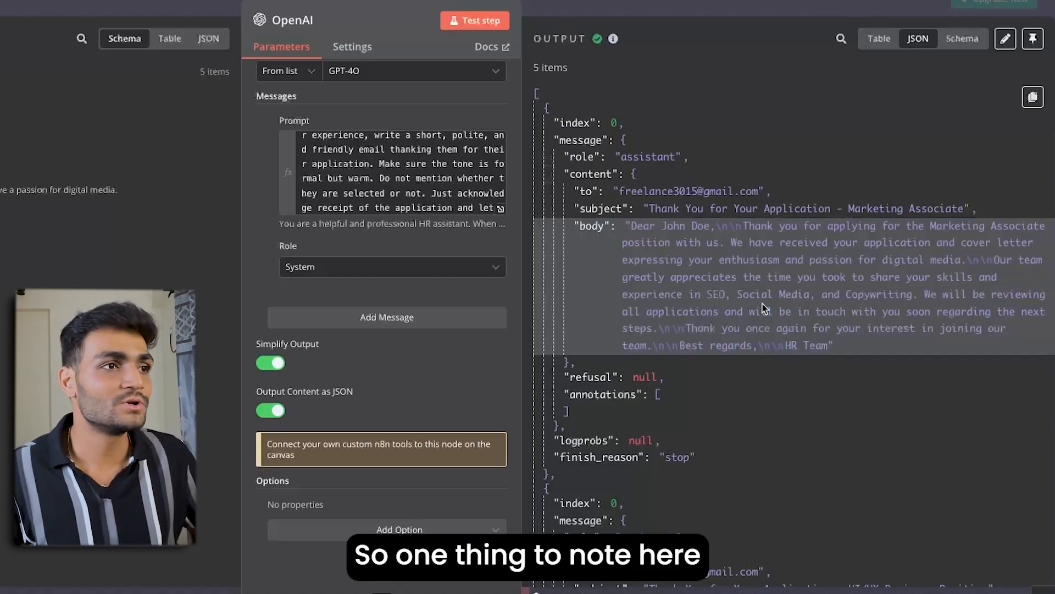
scroll(758, 300, down, 10)
scroll(762, 303, up, 2)
scroll(763, 303, up, 6)
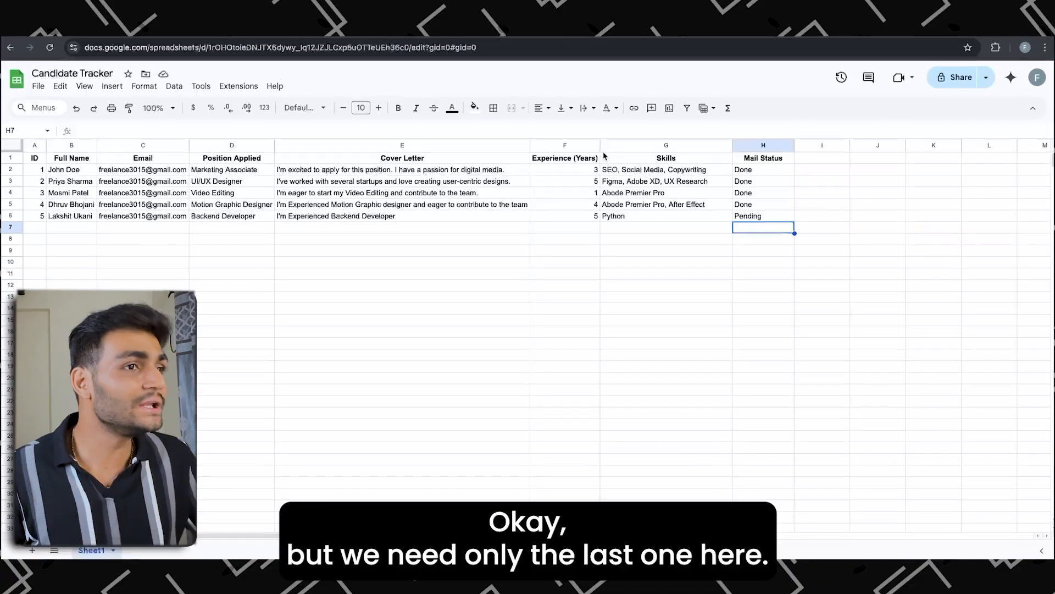
click(749, 206)
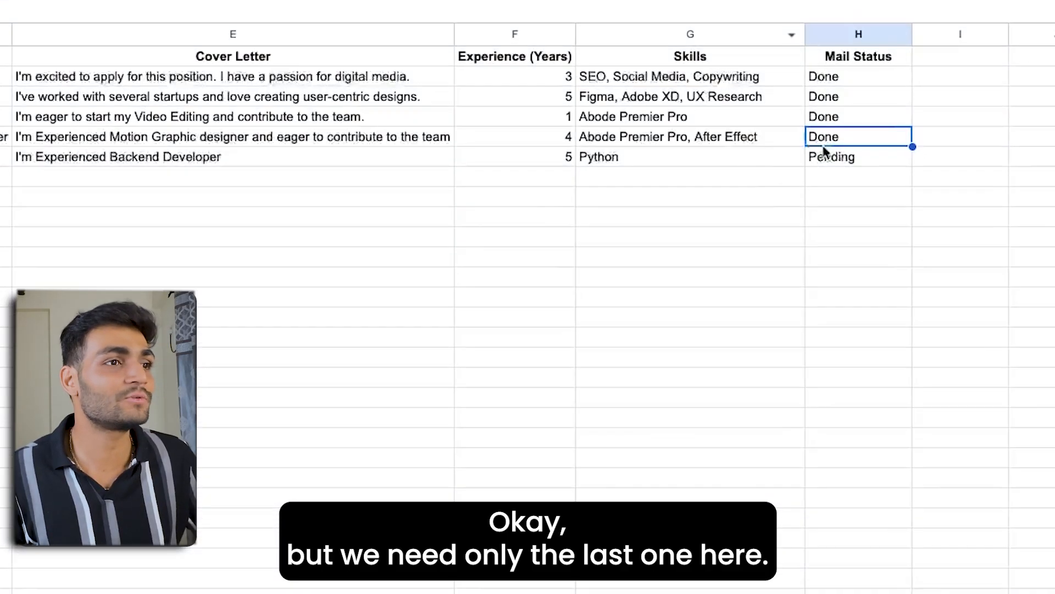
drag(848, 83, 848, 138)
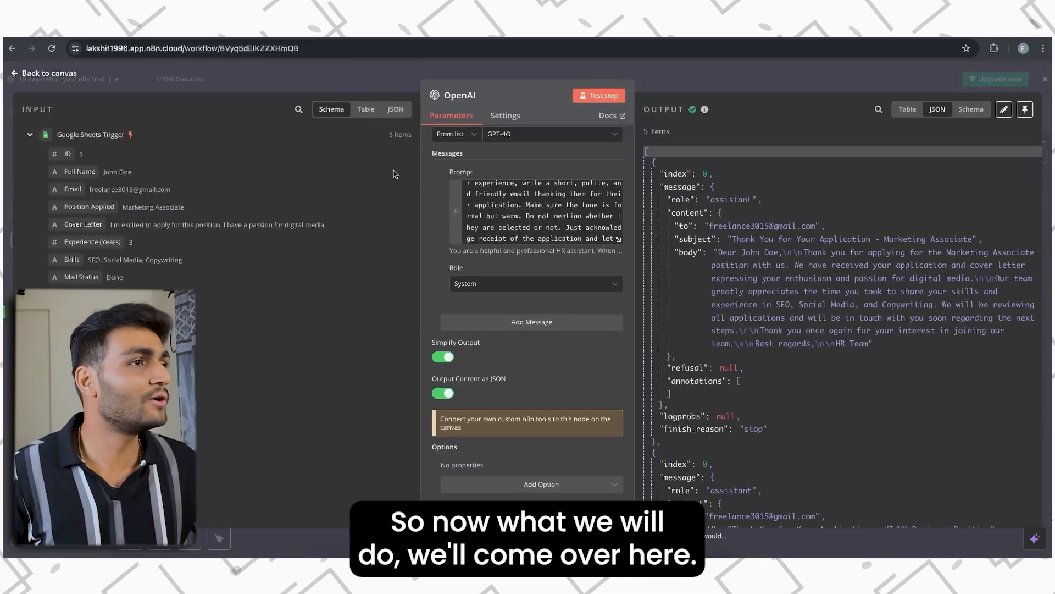
Step: Move the OpenAI node farther from the Google Sheets Trigger and insert an If node between them
click(754, 90)
drag(518, 334, 694, 334)
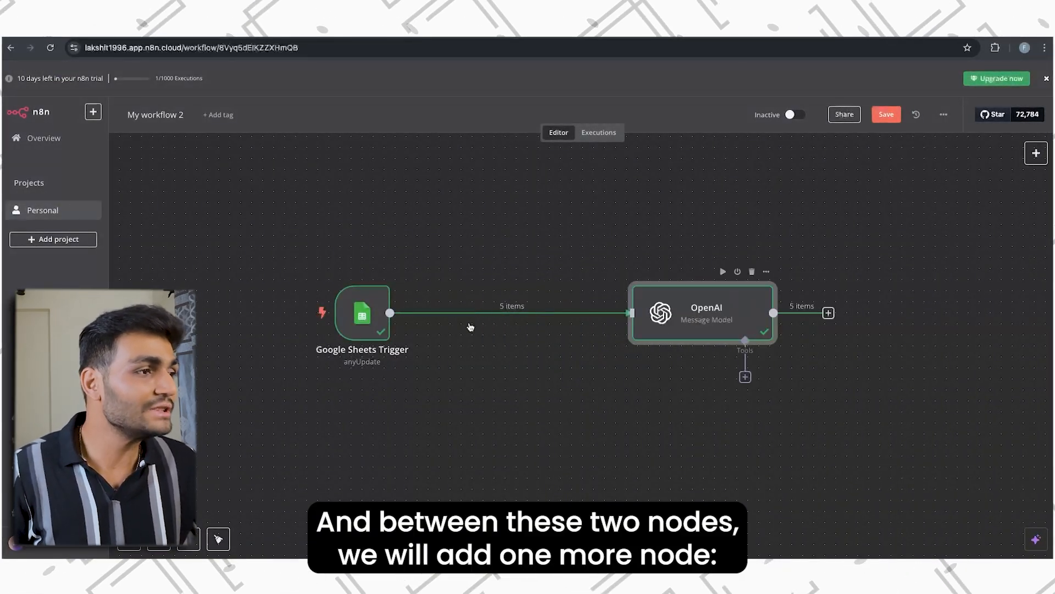
click(502, 313)
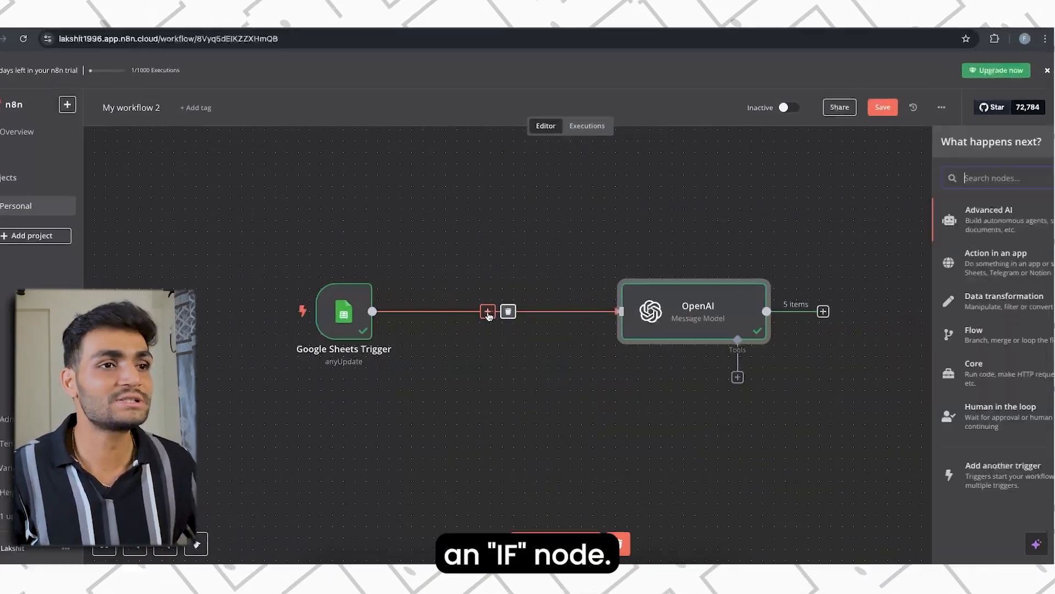
text(if)
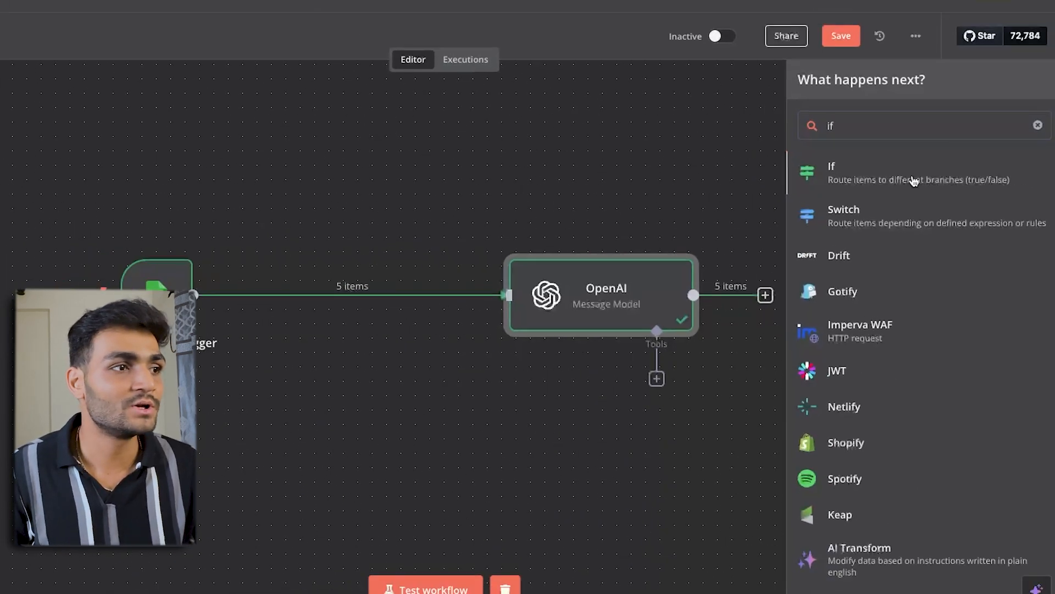
click(846, 135)
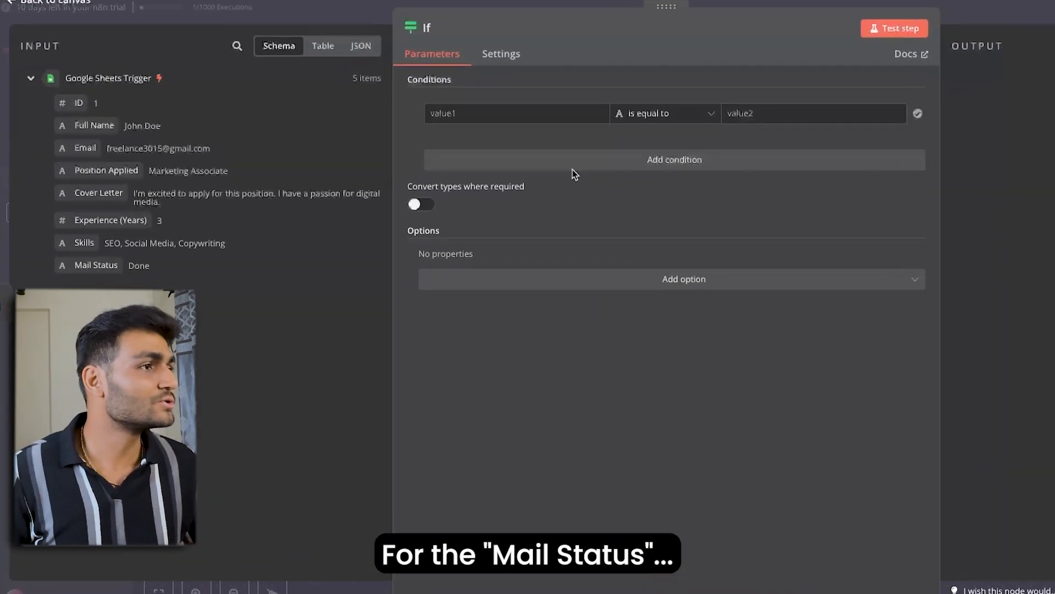
Step: Set the If condition to Mail Status from the Google Sheets Trigger is equal to "pending", with the Ignore Case option enabled
drag(96, 266, 542, 109)
drag(132, 262, 539, 108)
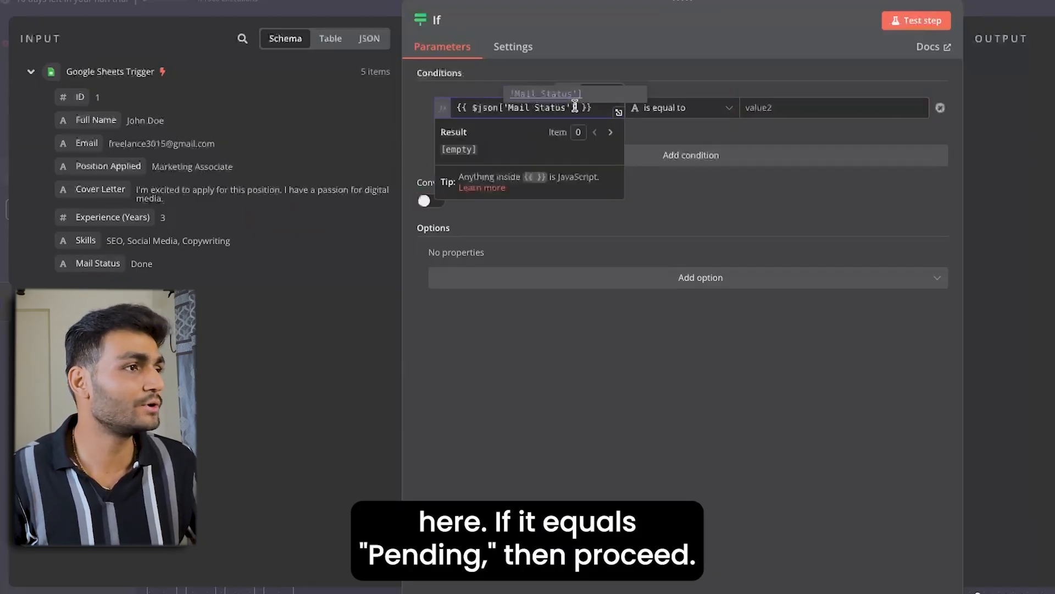
click(747, 106)
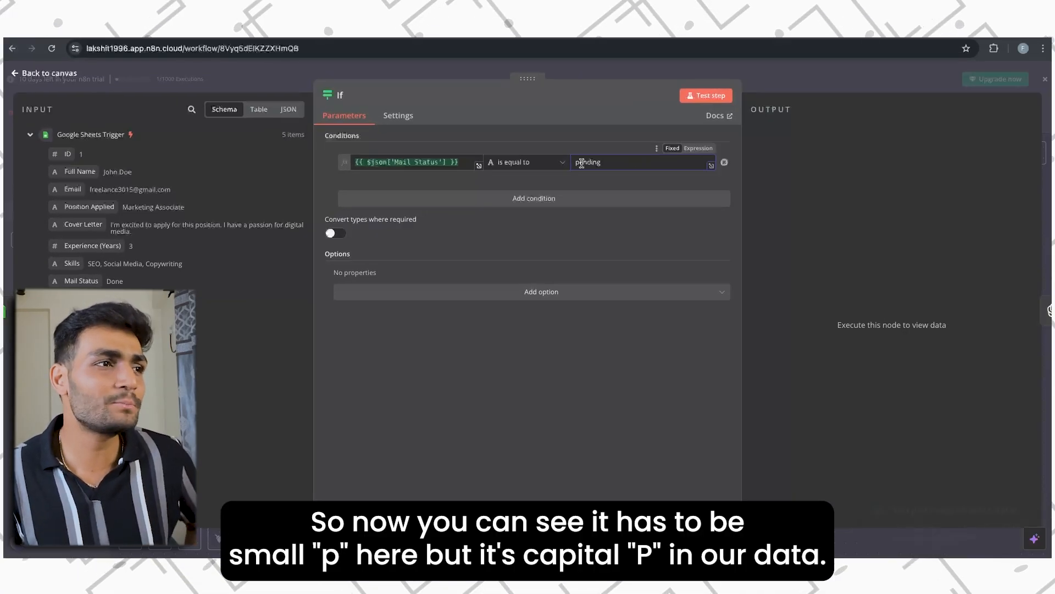
click(623, 34)
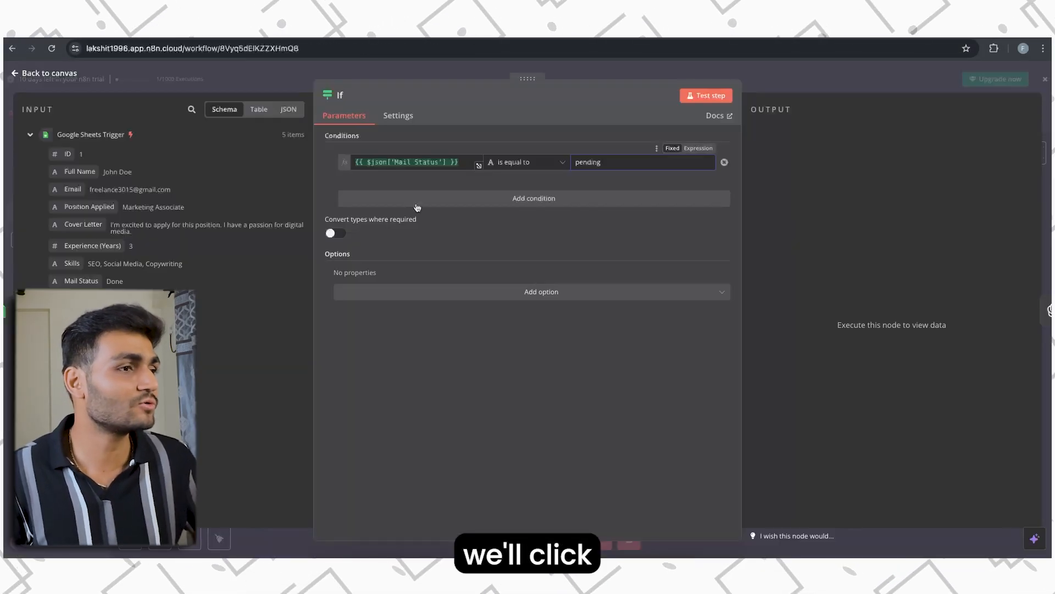
click(523, 293)
click(422, 321)
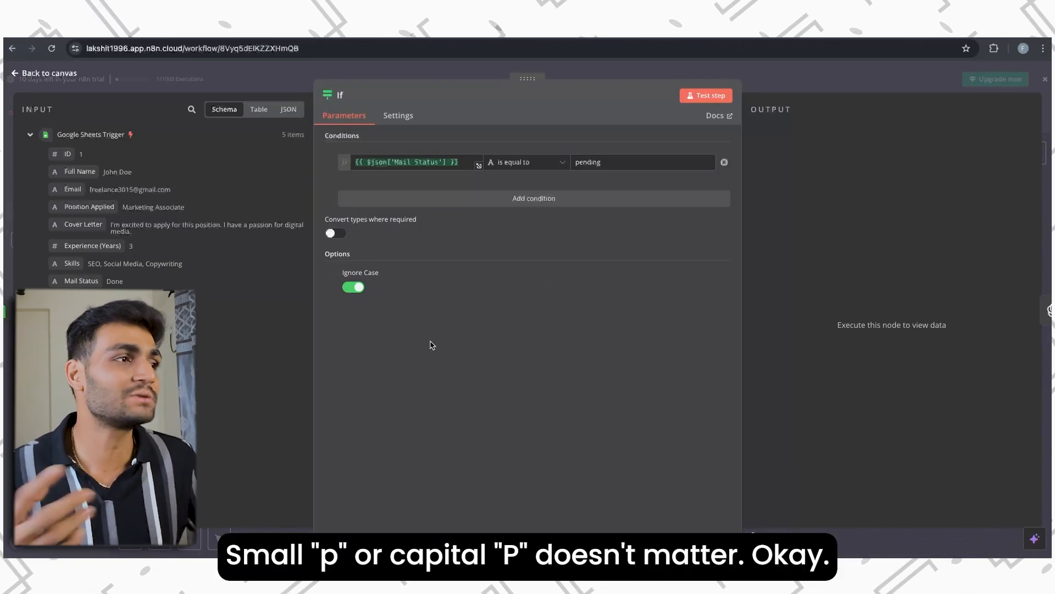
Step: Test the If node, compare the items in its True and False branches, and return to the canvas
click(707, 95)
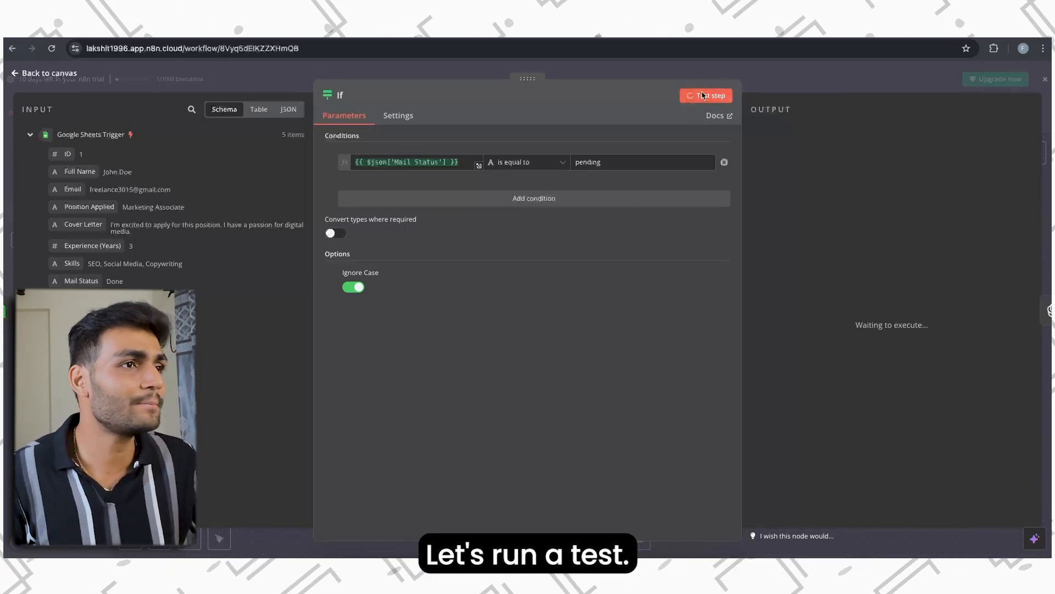
drag(767, 325, 739, 173)
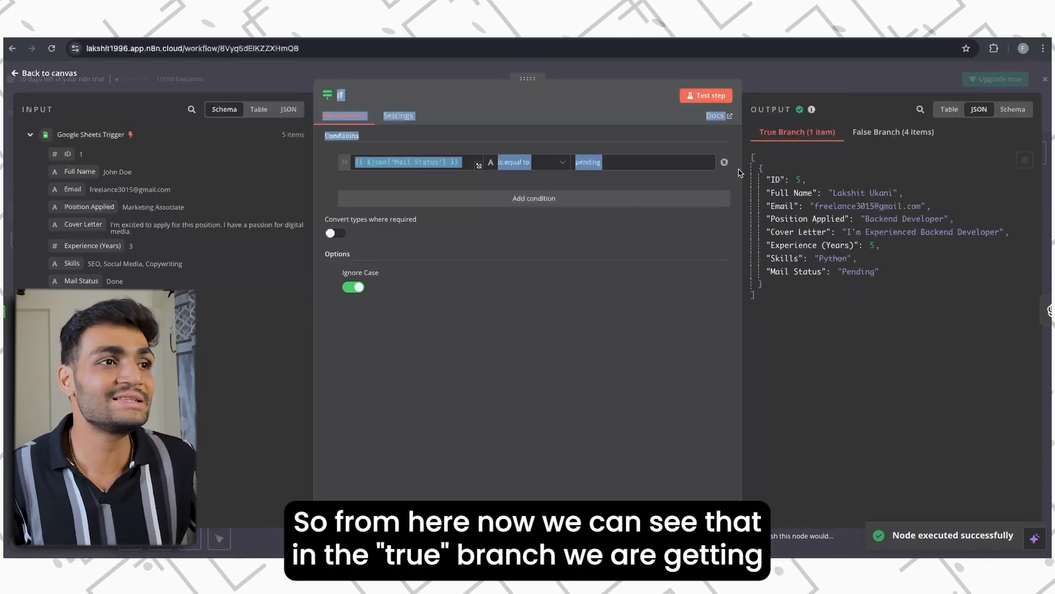
click(887, 292)
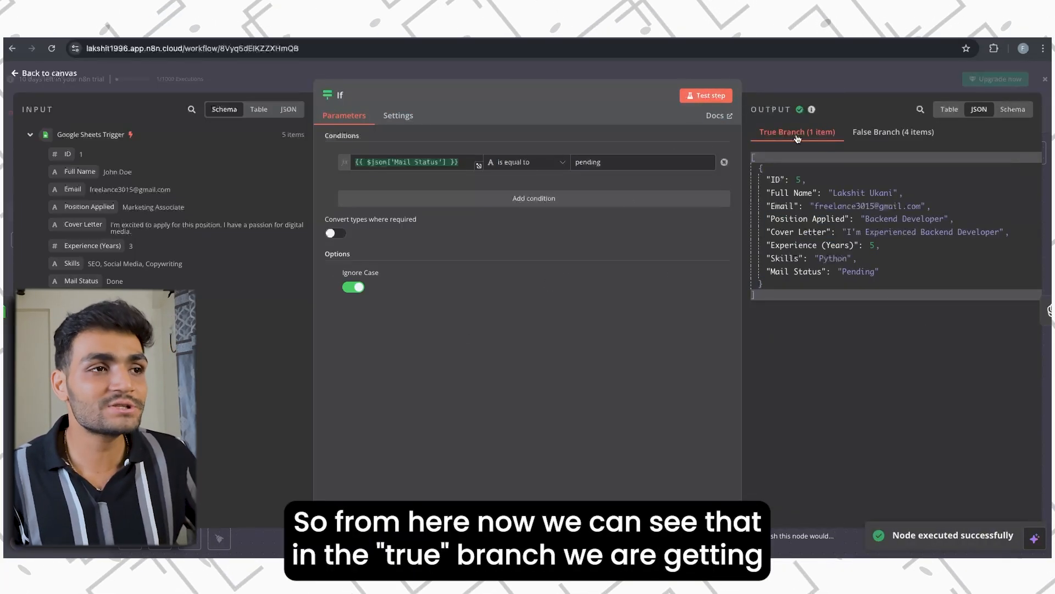
click(888, 132)
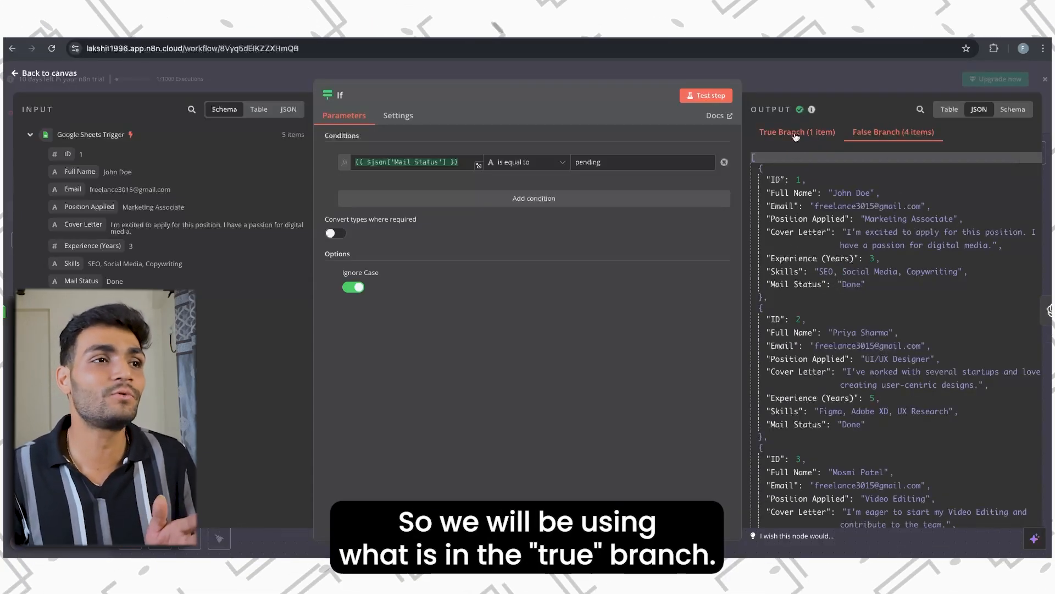
click(796, 134)
click(765, 77)
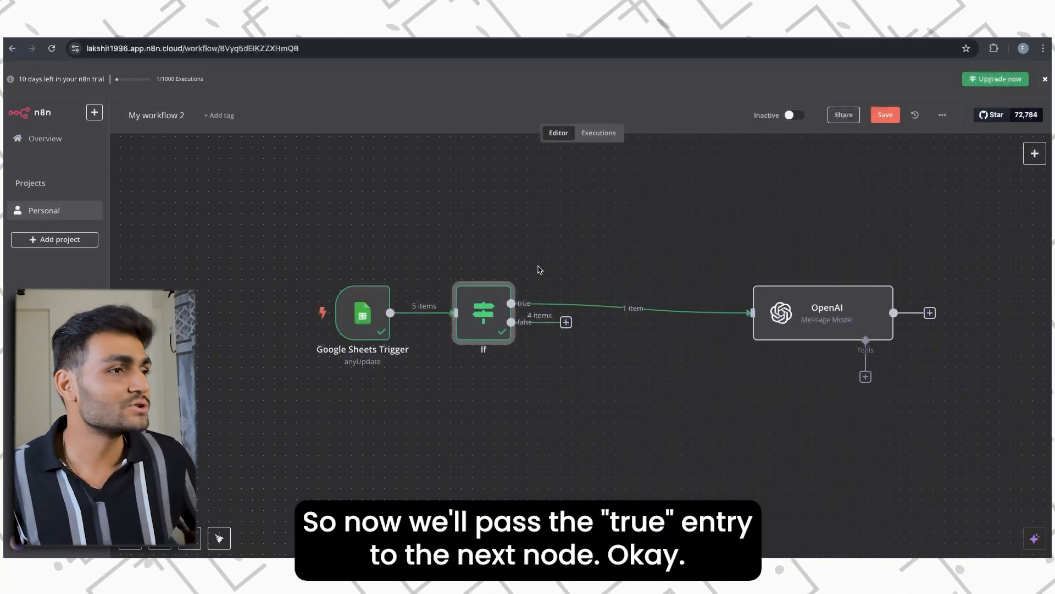
Step: Move the OpenAI node closer to the If node and retest it, checking the generated message in the JSON output
drag(827, 316, 662, 315)
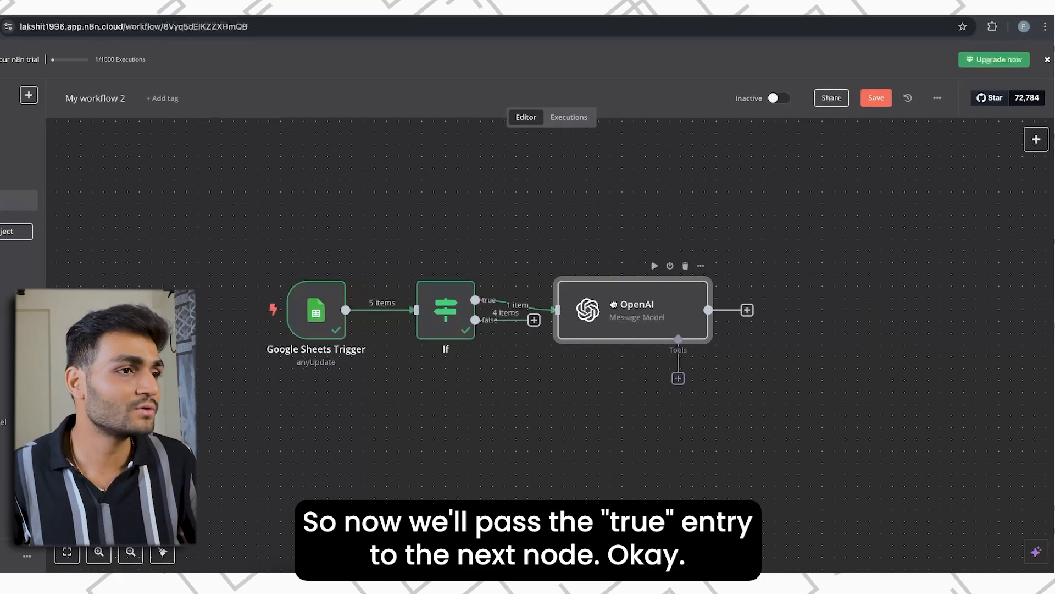
double_click(623, 311)
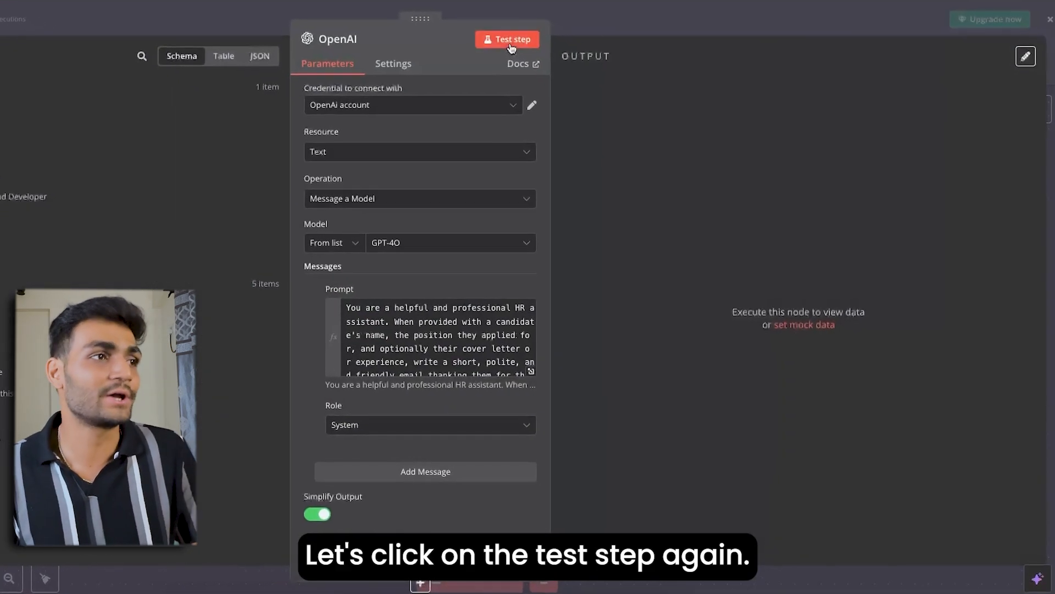
click(552, 66)
drag(572, 486, 557, 121)
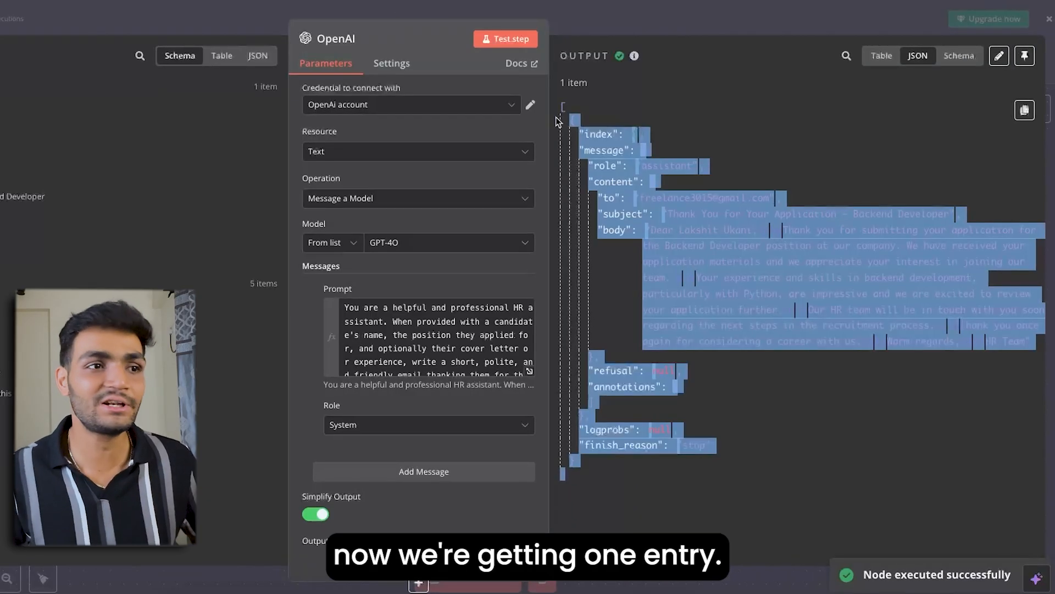
click(637, 26)
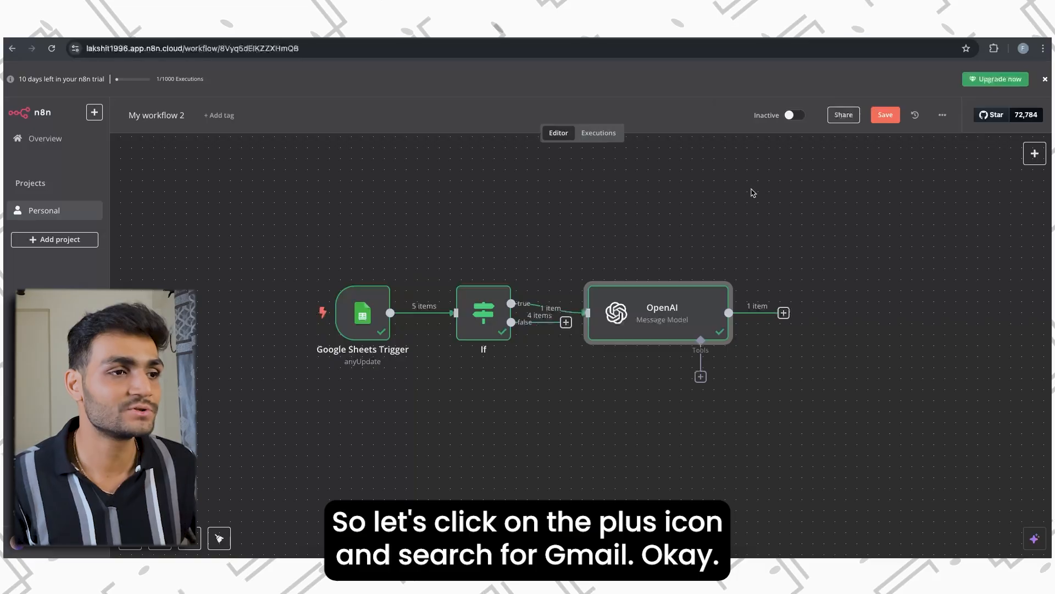
Step: Add a Gmail node with the Send a message action after the OpenAI node
click(784, 313)
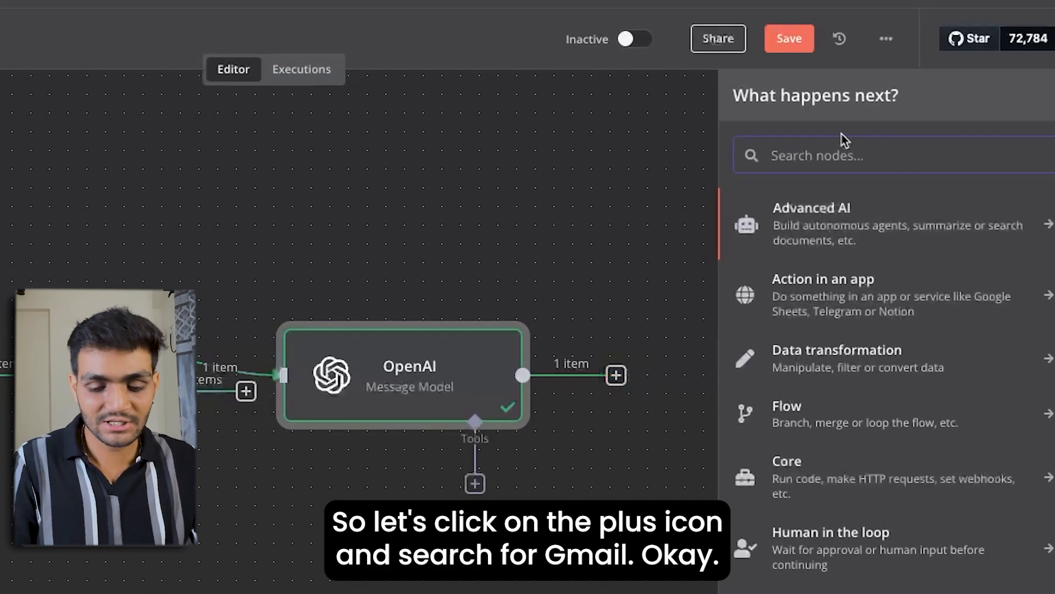
text(gmail)
click(812, 223)
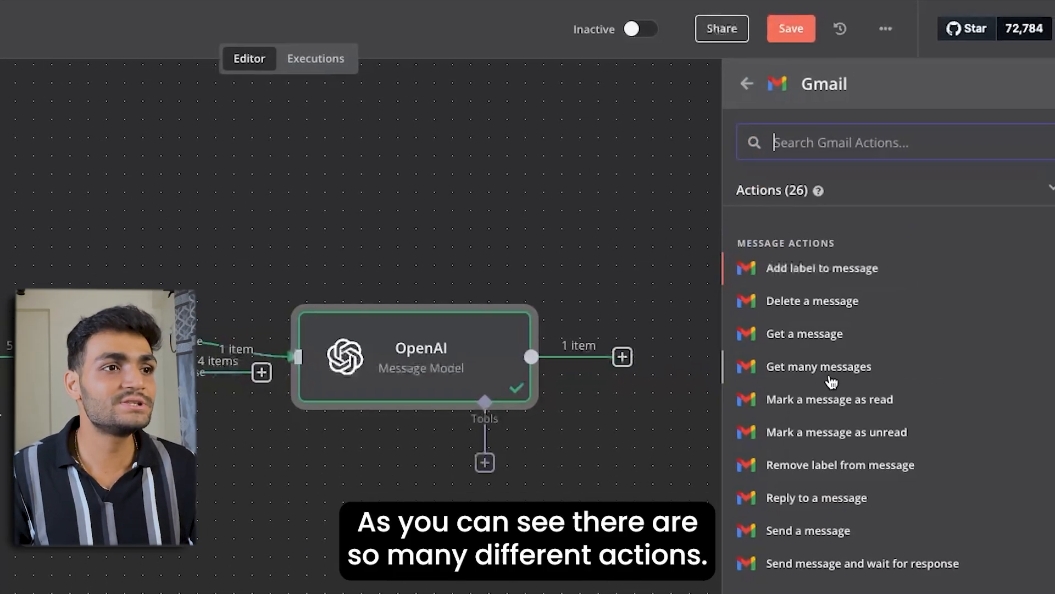
scroll(816, 299, down, 3)
scroll(822, 297, down, 6)
scroll(822, 299, up, 9)
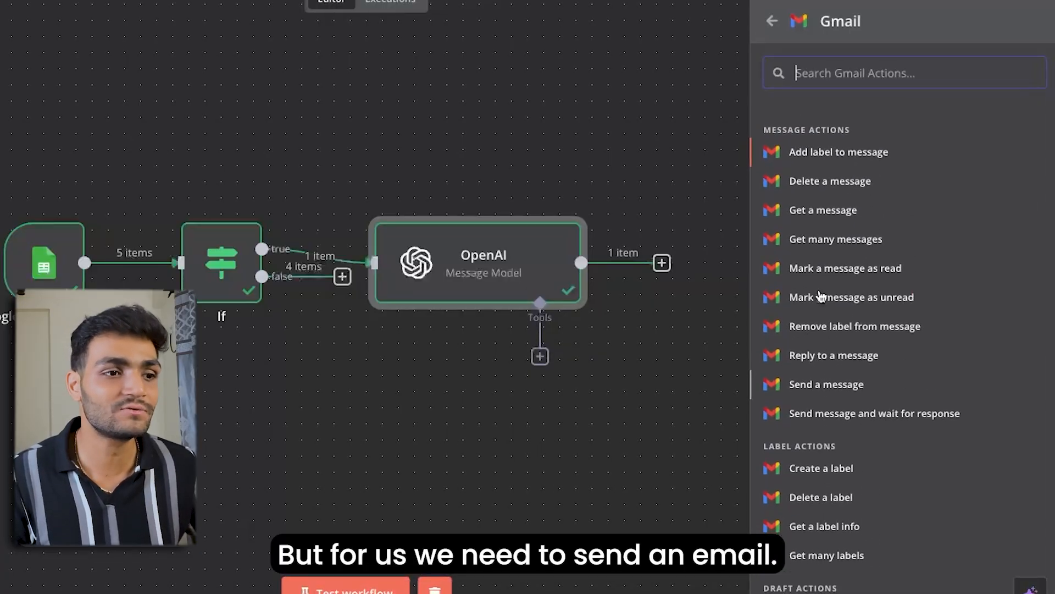
scroll(821, 297, down, 1)
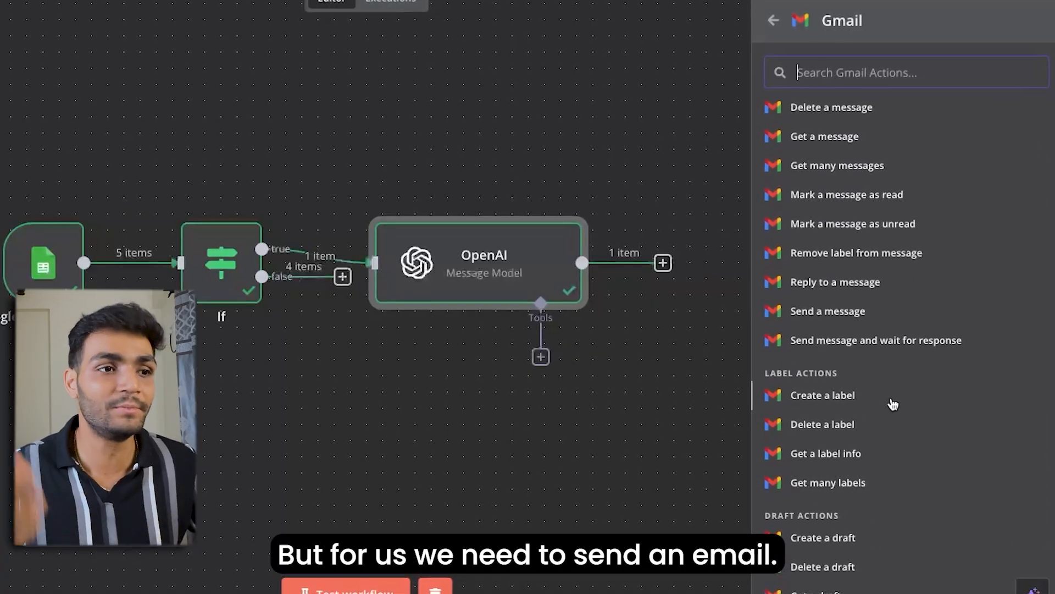
click(828, 312)
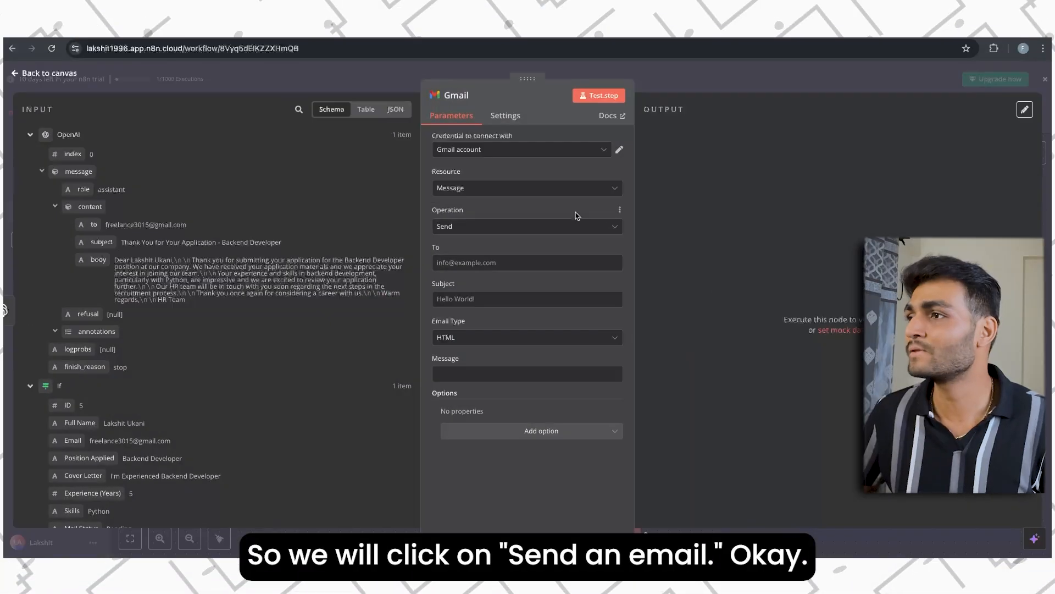
Step: With the existing Gmail account credential, map OpenAI's to, subject and body values to the Gmail node's To, Subject and Message
click(538, 150)
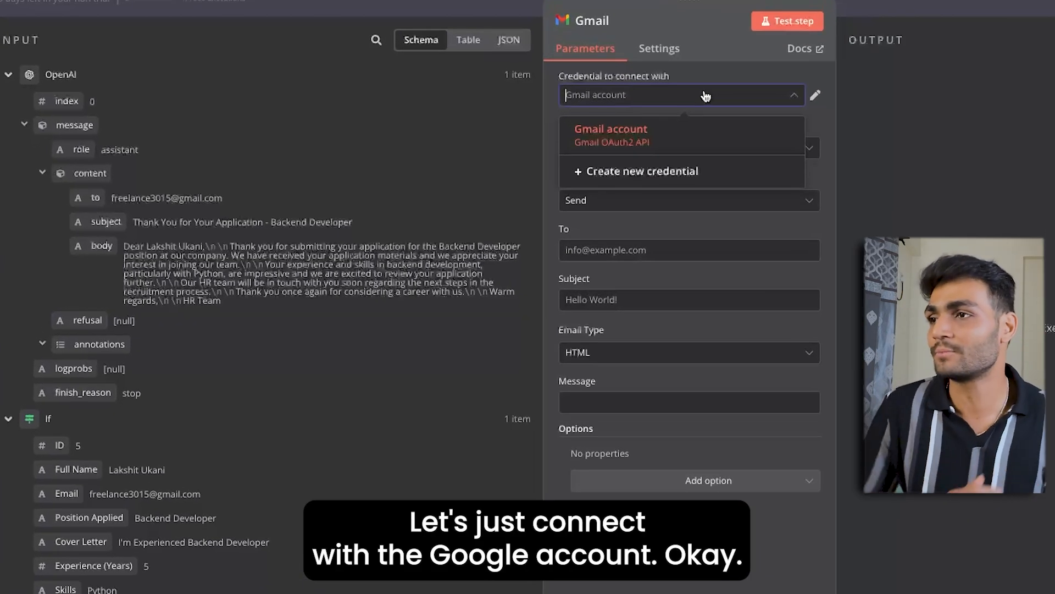
click(801, 150)
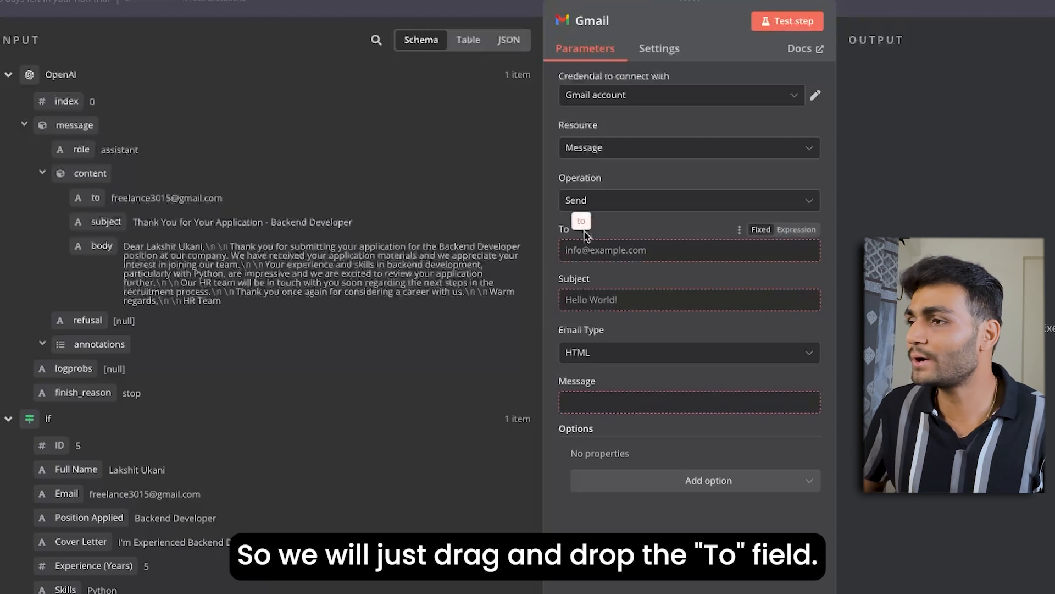
drag(576, 230, 606, 252)
drag(114, 236, 613, 319)
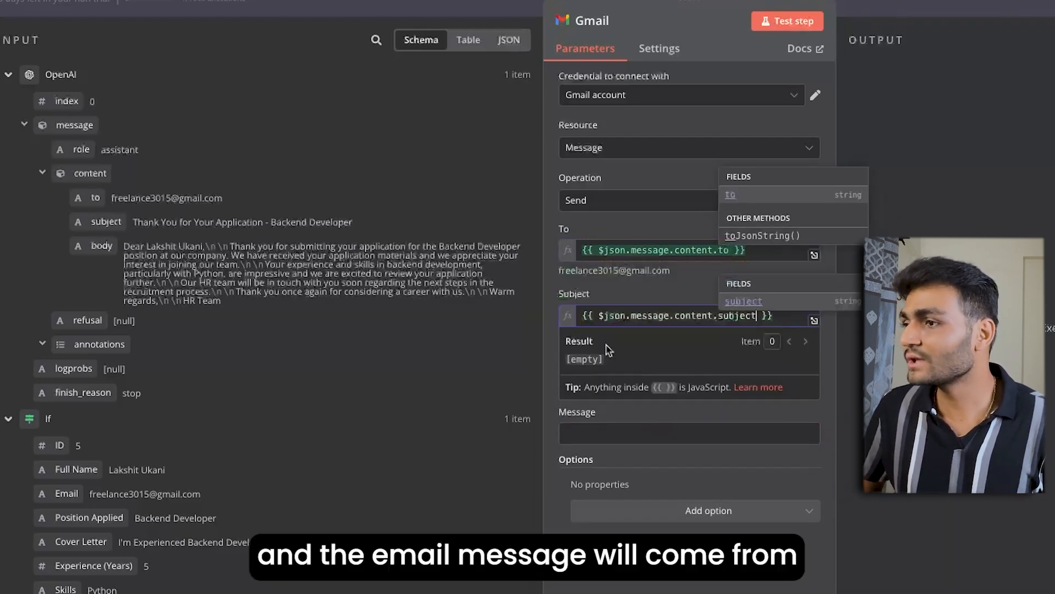
click(624, 457)
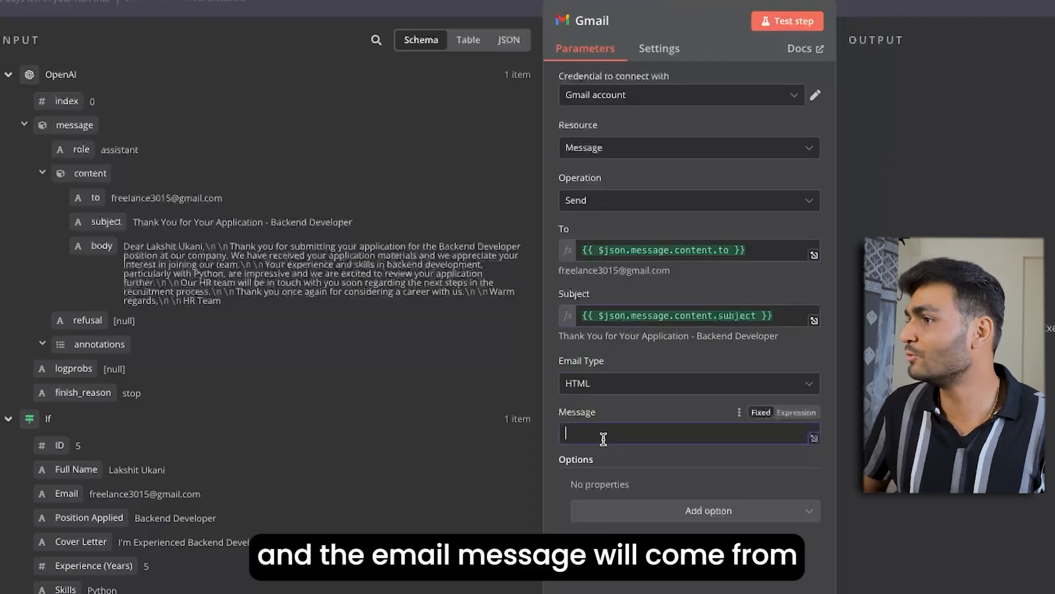
drag(106, 245, 574, 432)
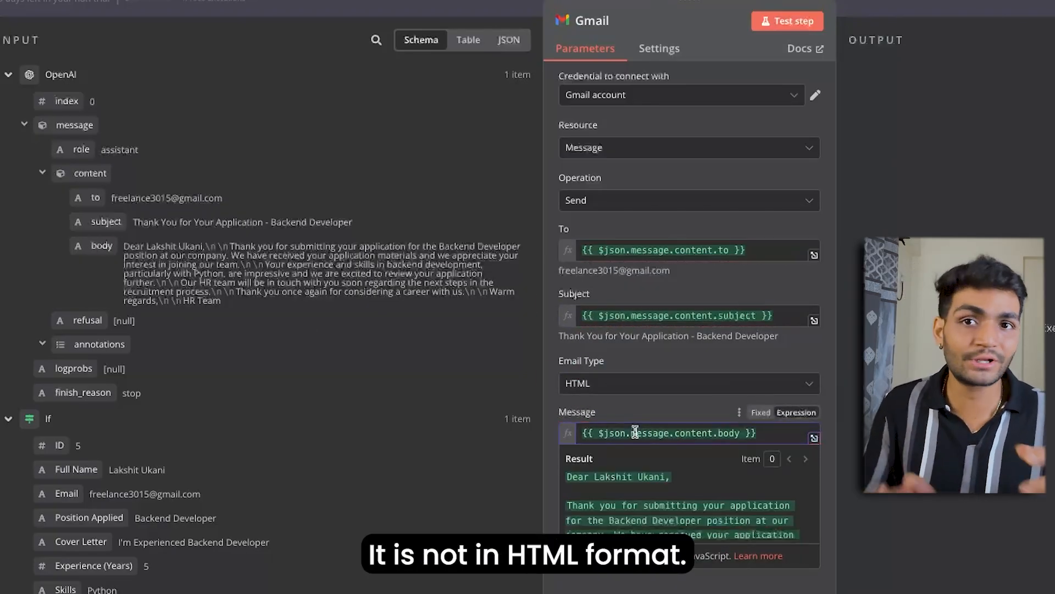
Step: Set the Gmail node's Email Type to Text and run a test that sends the email
click(621, 379)
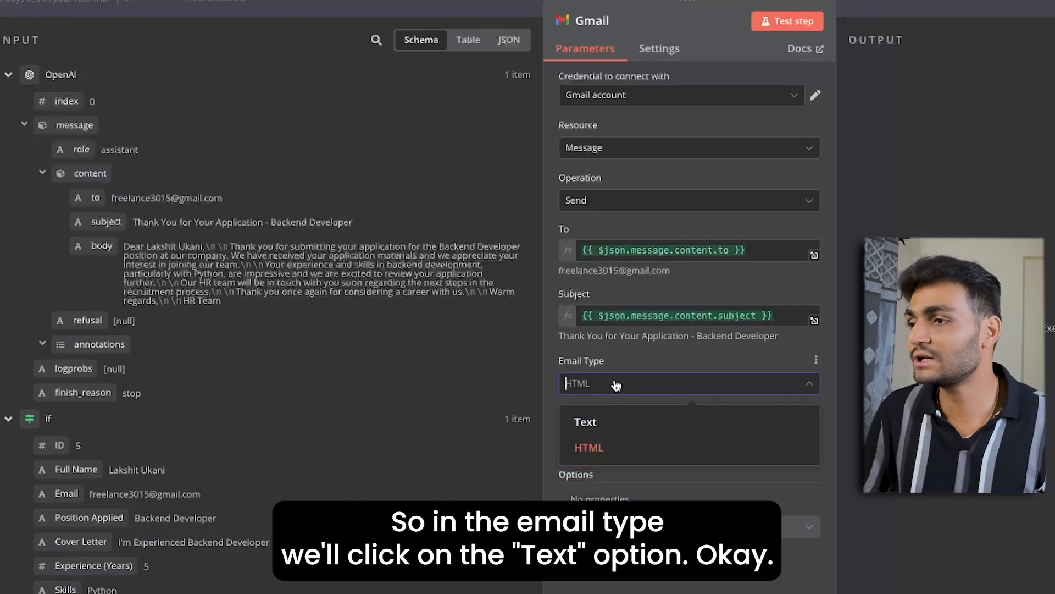
click(605, 421)
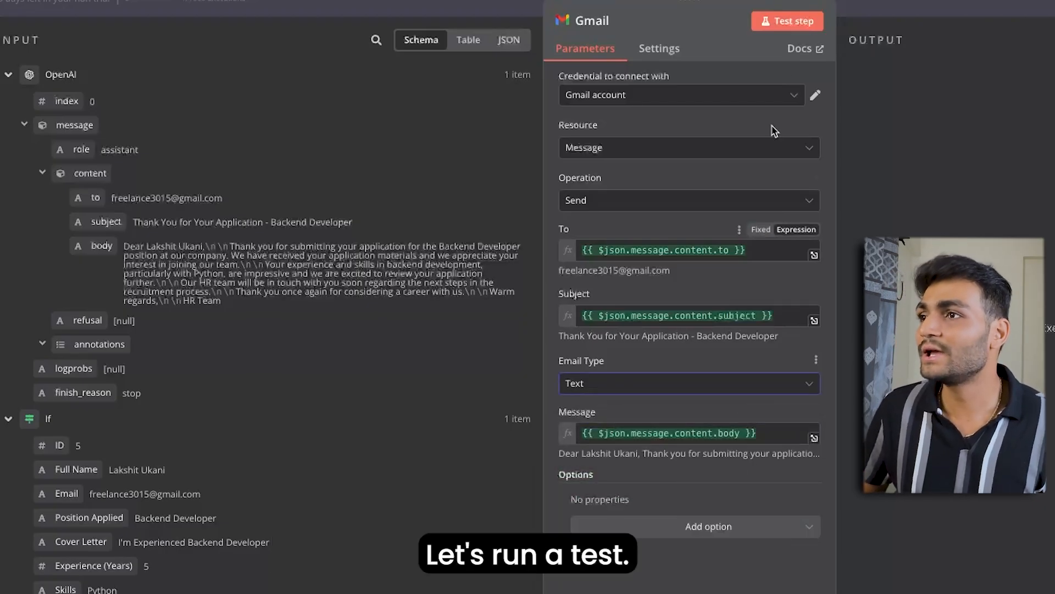
click(804, 21)
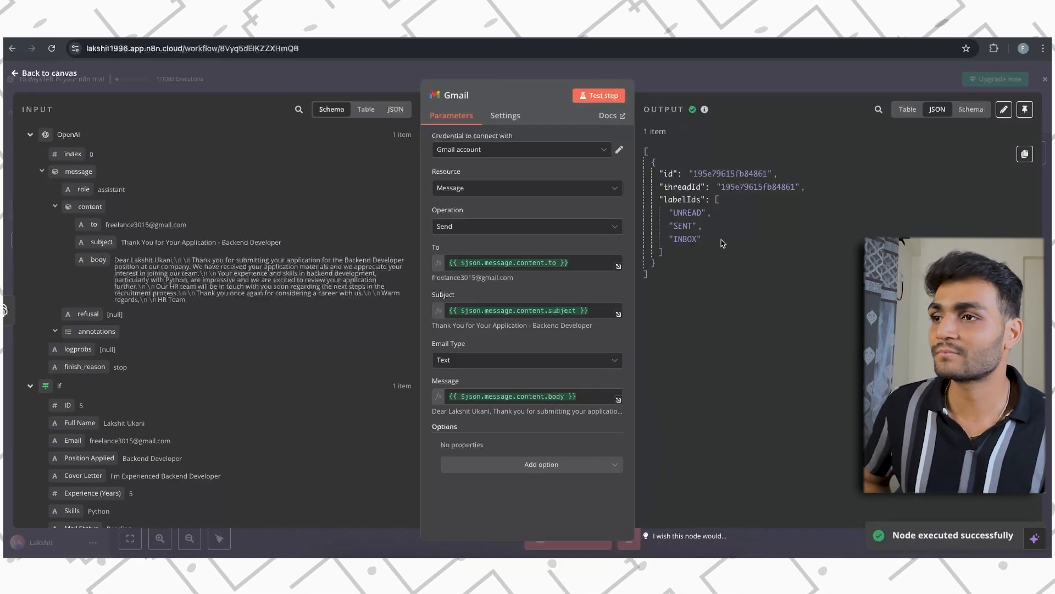
Step: Switch to Gmail, refresh the inbox and open the new Backend Developer acknowledgement email to examine its body and footer
drag(669, 255, 561, 82)
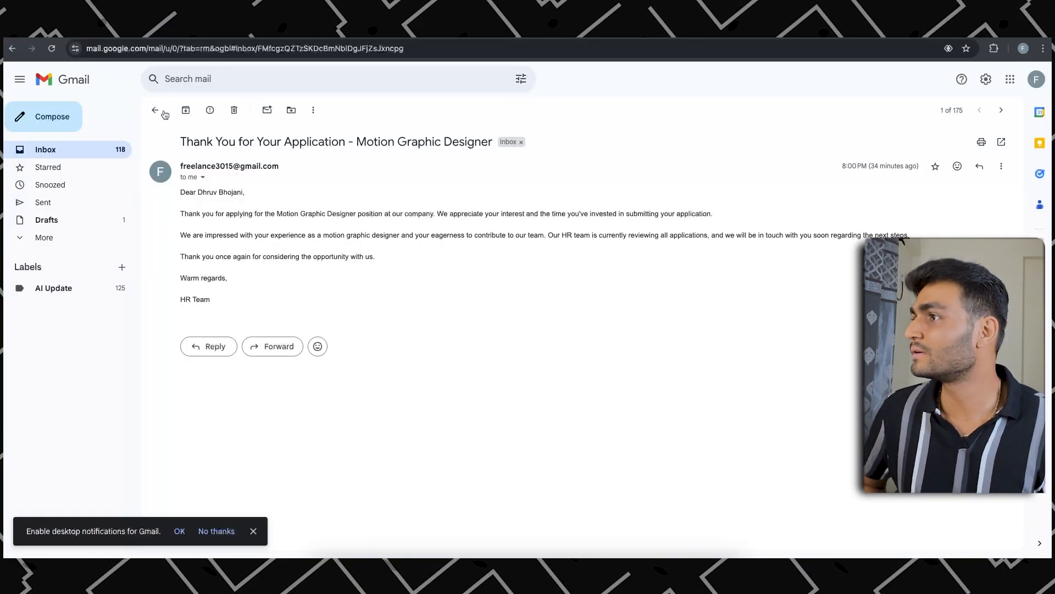
click(156, 109)
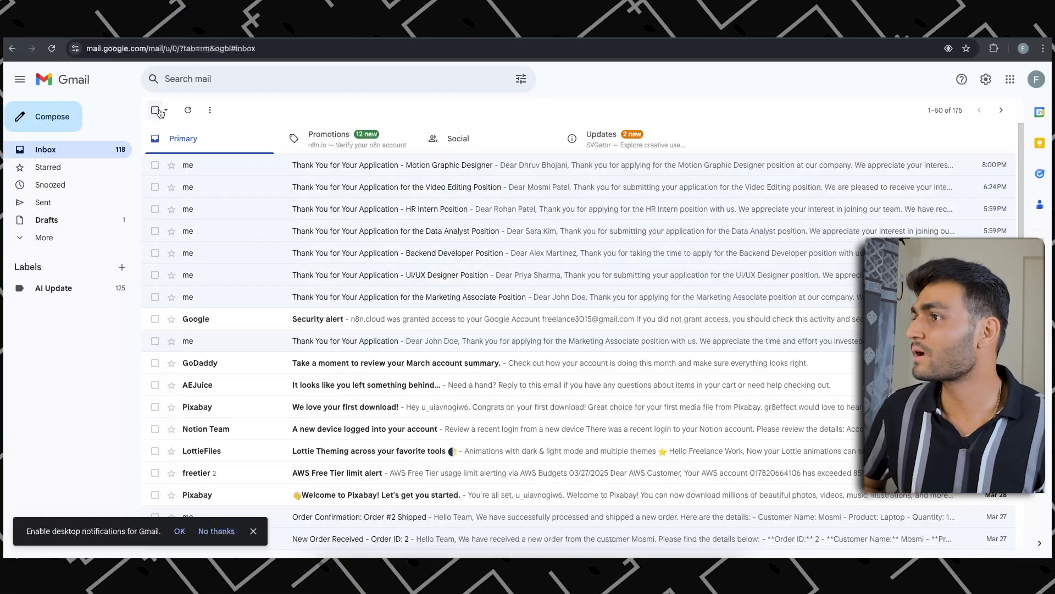
click(195, 111)
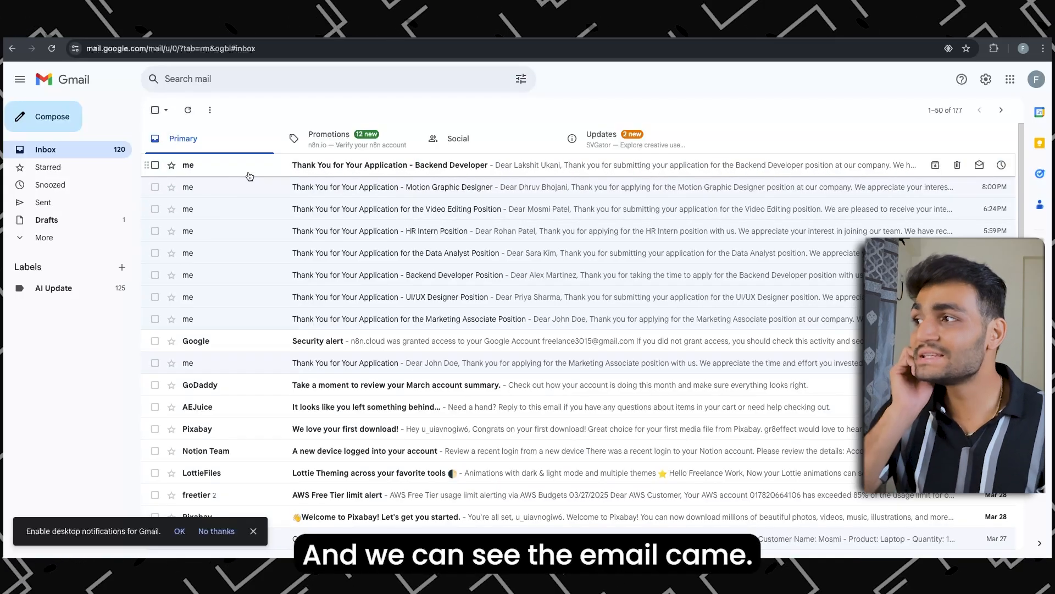
click(251, 175)
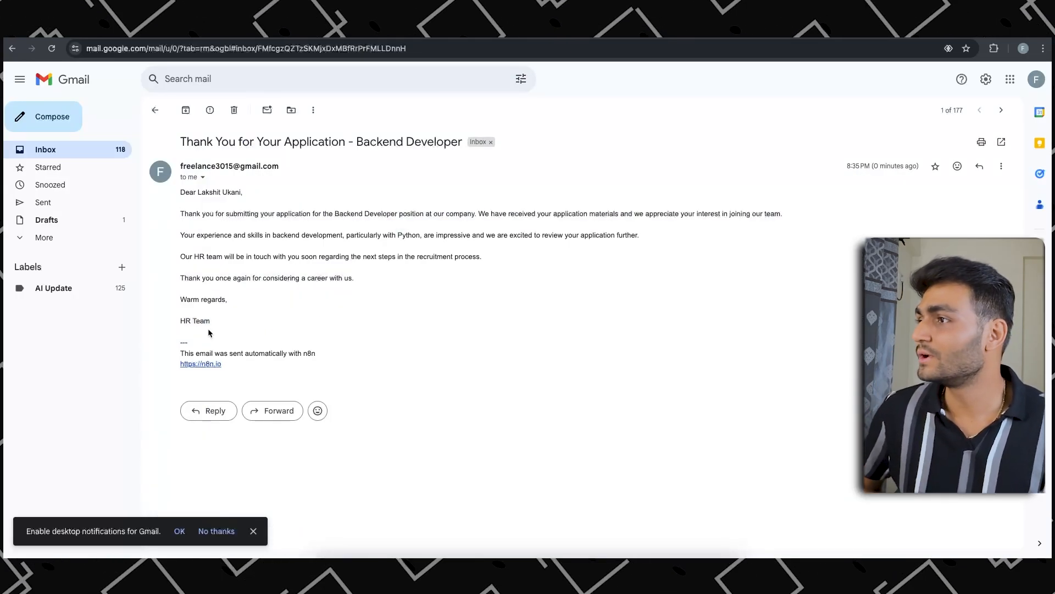
drag(208, 330, 207, 239)
click(260, 309)
drag(231, 368, 184, 356)
click(258, 370)
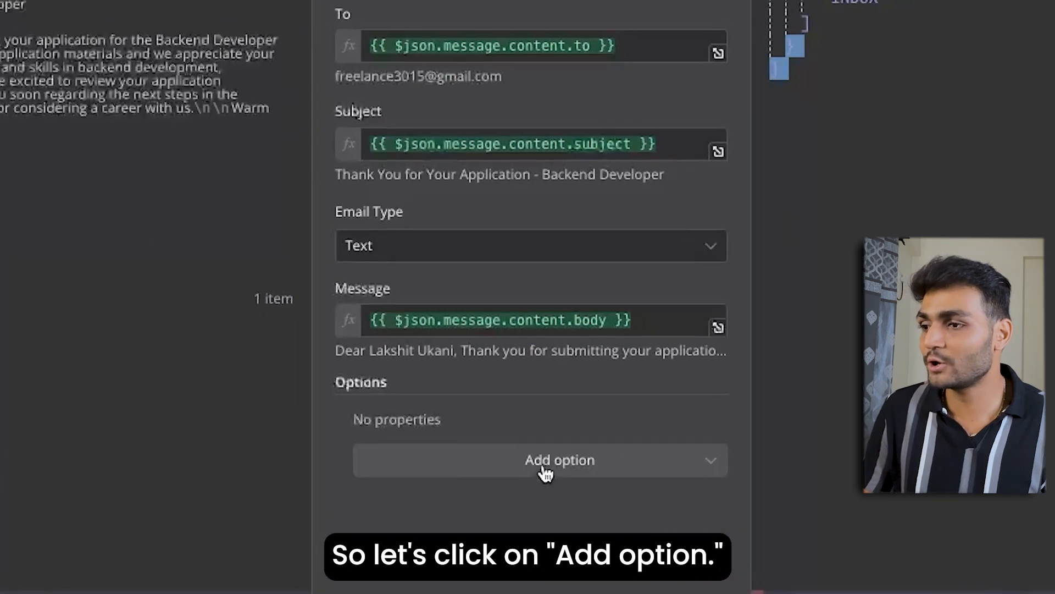
Step: Add the Append n8n Attribution option to the n8n Gmail node, turn it off and run the node's test again
click(533, 466)
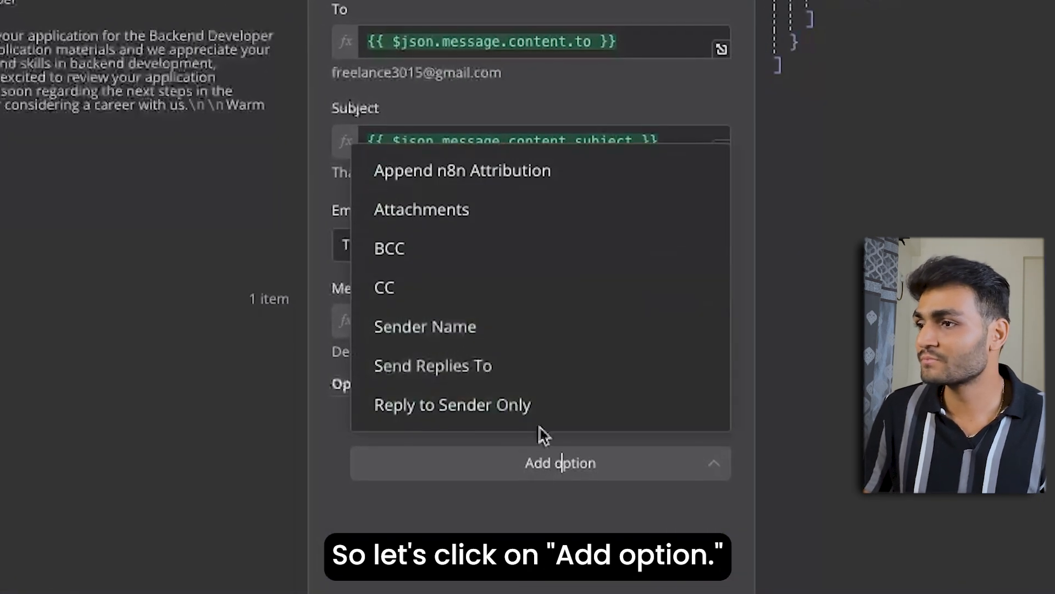
click(506, 172)
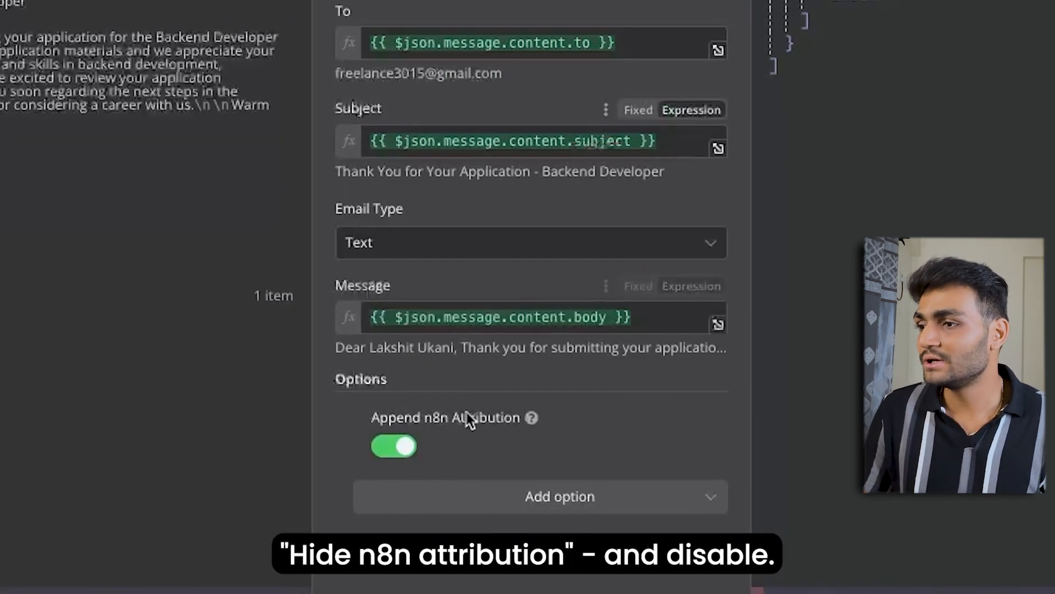
click(395, 457)
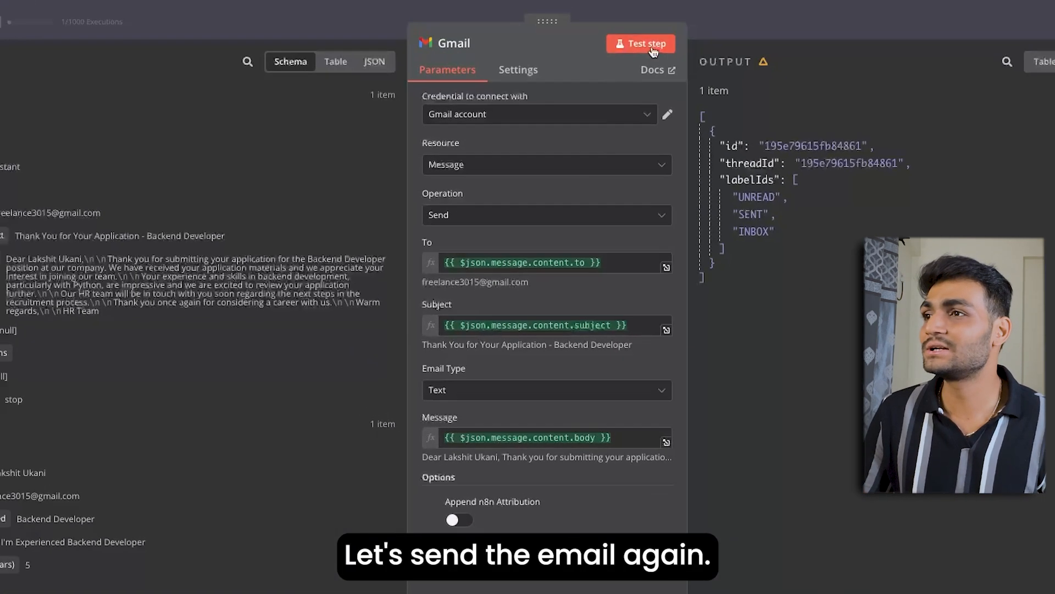
click(652, 50)
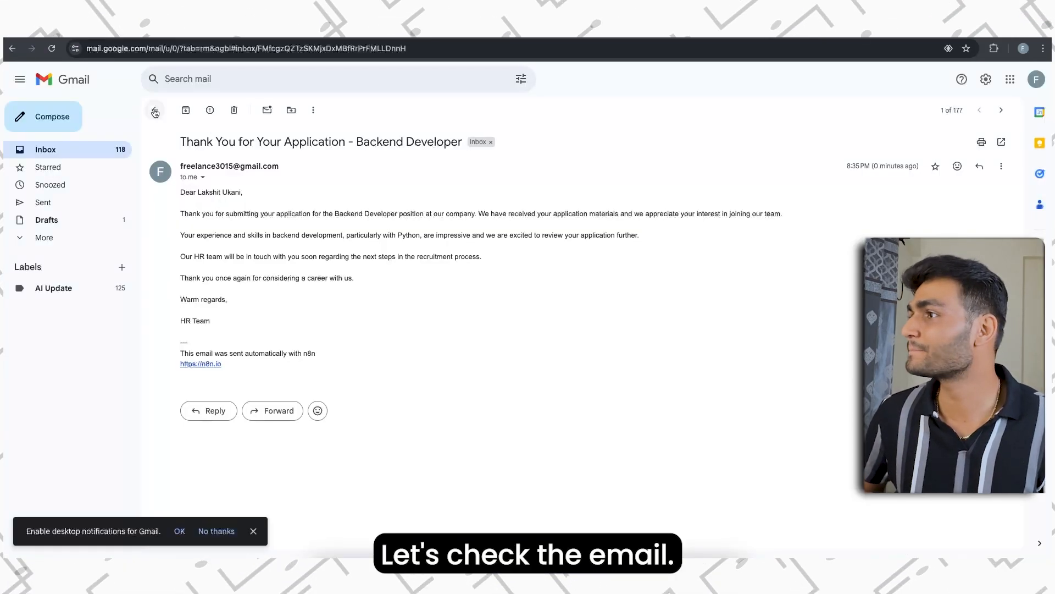
Step: Refresh the Gmail inbox, open the resent Backend Developer email, and check that candidate's Mail Status in the Candidate Tracker sheet
click(155, 111)
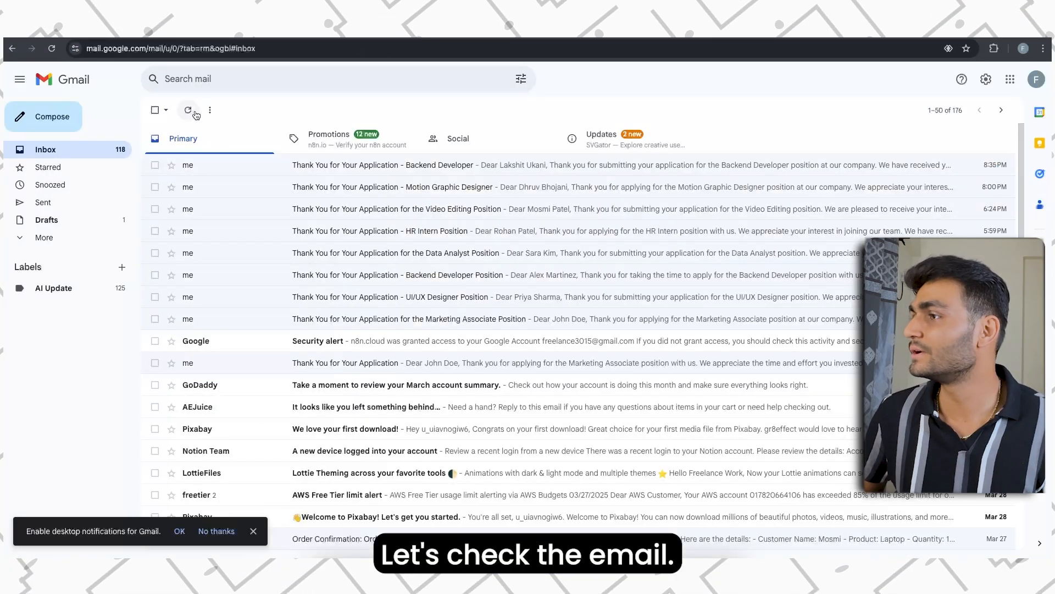
click(188, 110)
click(233, 175)
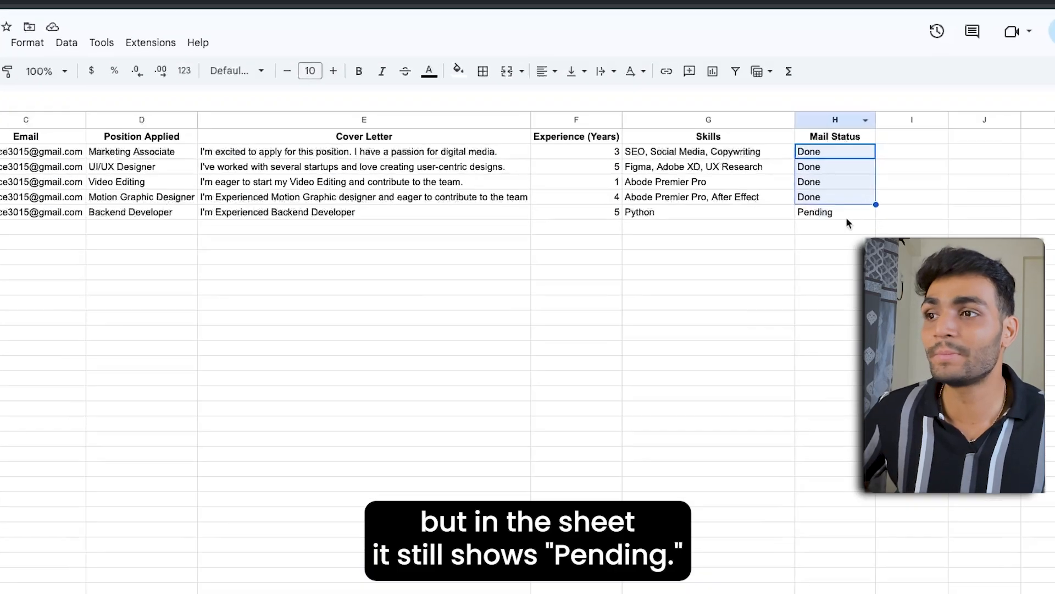
click(766, 217)
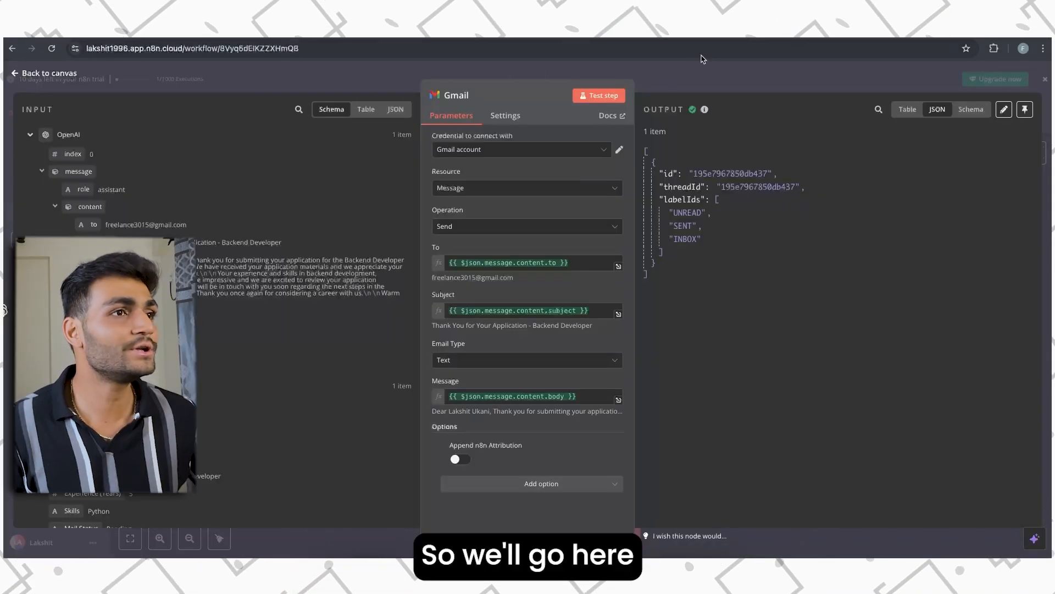
Step: Back in the n8n workflow, add a Google Sheets node with the Update row in sheet action after the Gmail node
click(694, 73)
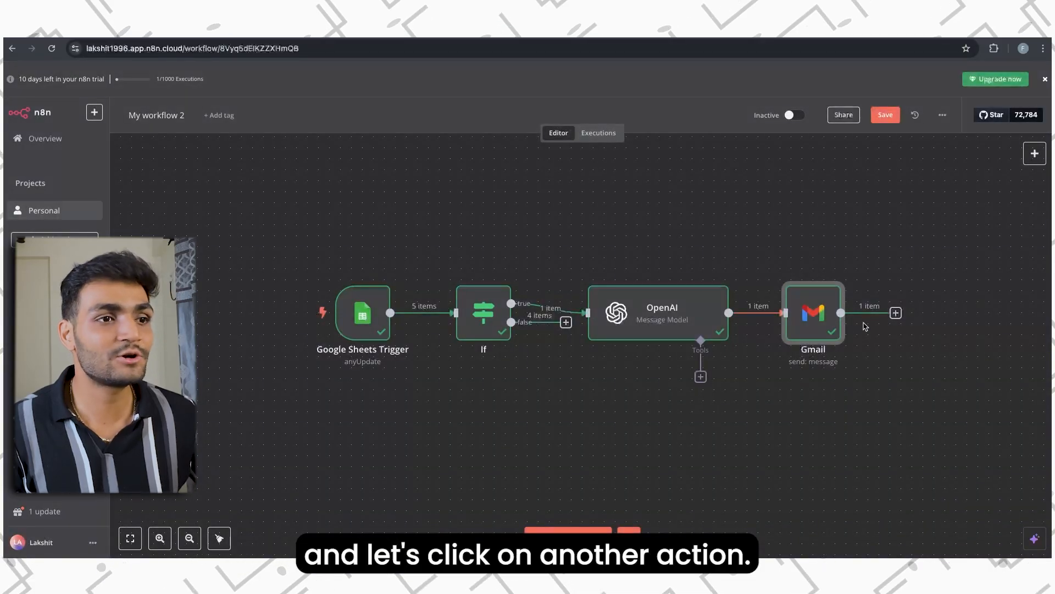
click(896, 313)
text(shee)
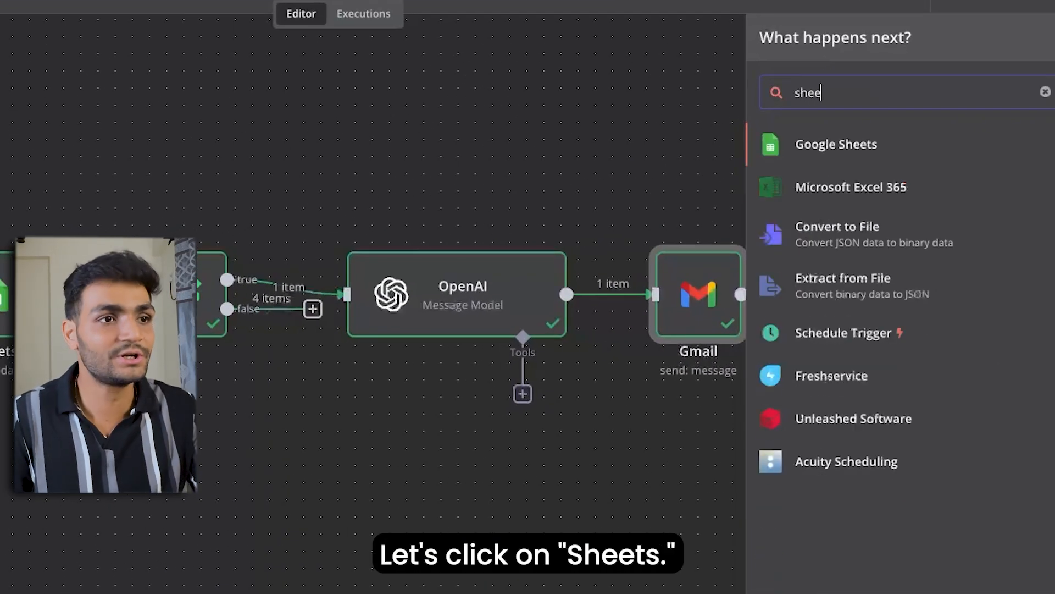
click(848, 144)
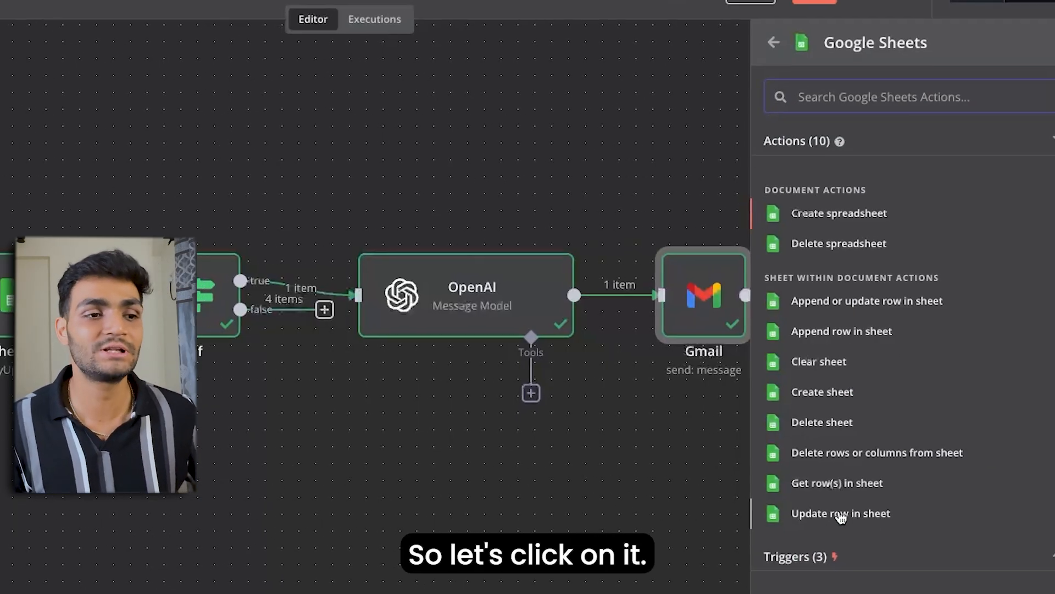
click(850, 519)
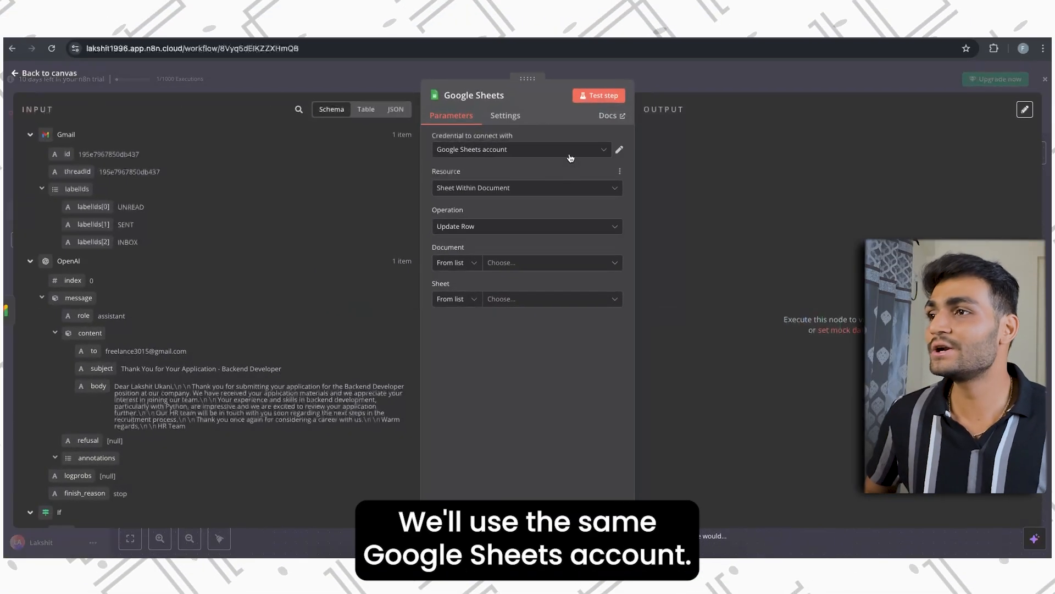
Step: Keep the Google Sheets account credential and Update Row operation, and choose the Candidate Tracker document with Sheet1
click(548, 142)
click(565, 167)
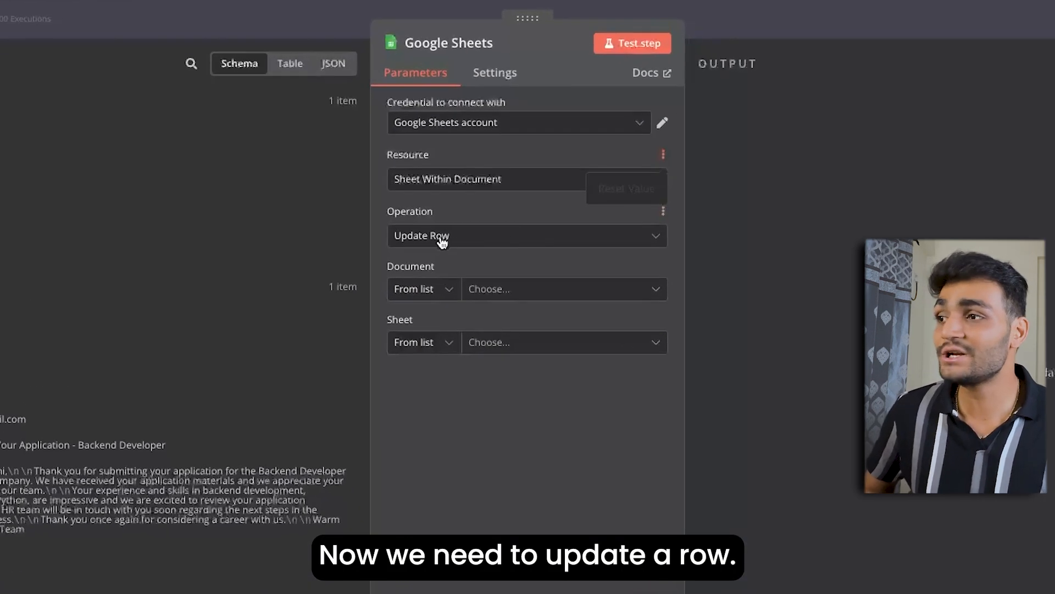
click(499, 232)
scroll(474, 419, down, 3)
click(477, 389)
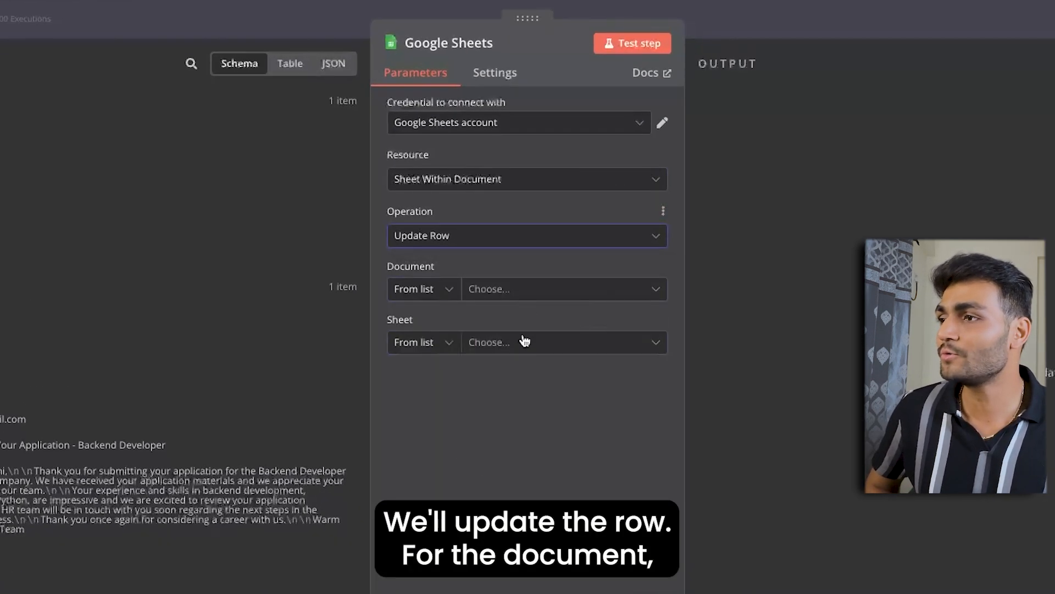
click(544, 292)
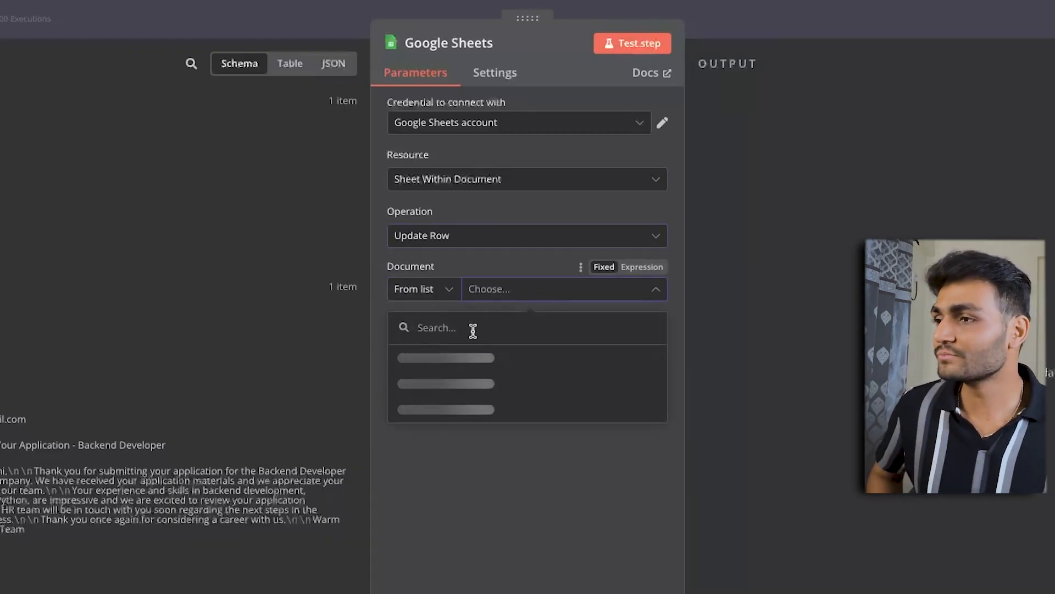
click(454, 363)
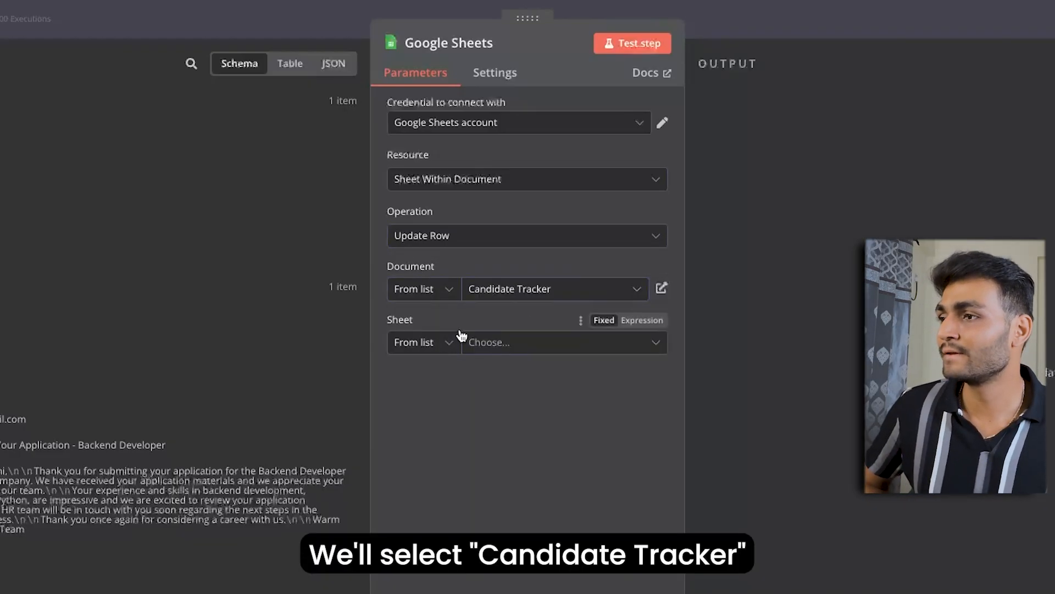
click(532, 339)
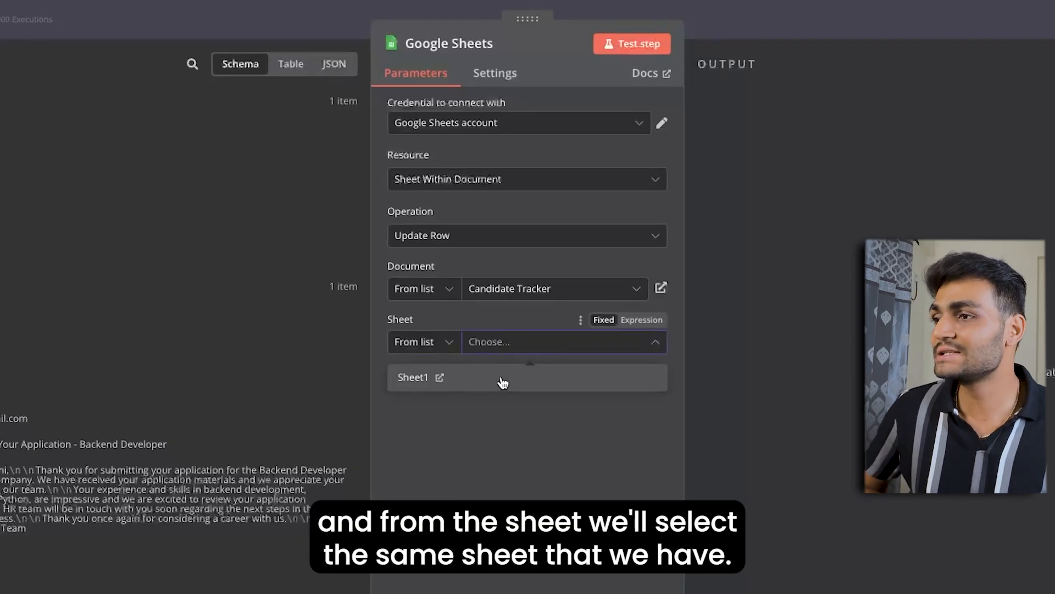
click(500, 378)
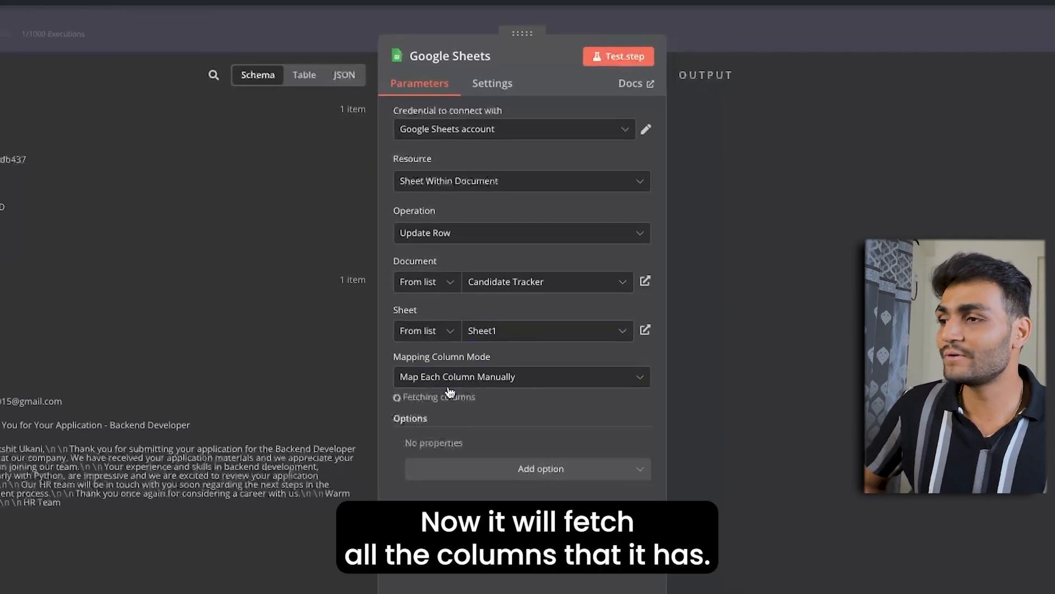
Step: Set the column to match on to ID and map its value to the Google Sheets Trigger's ID
scroll(466, 424, down, 2)
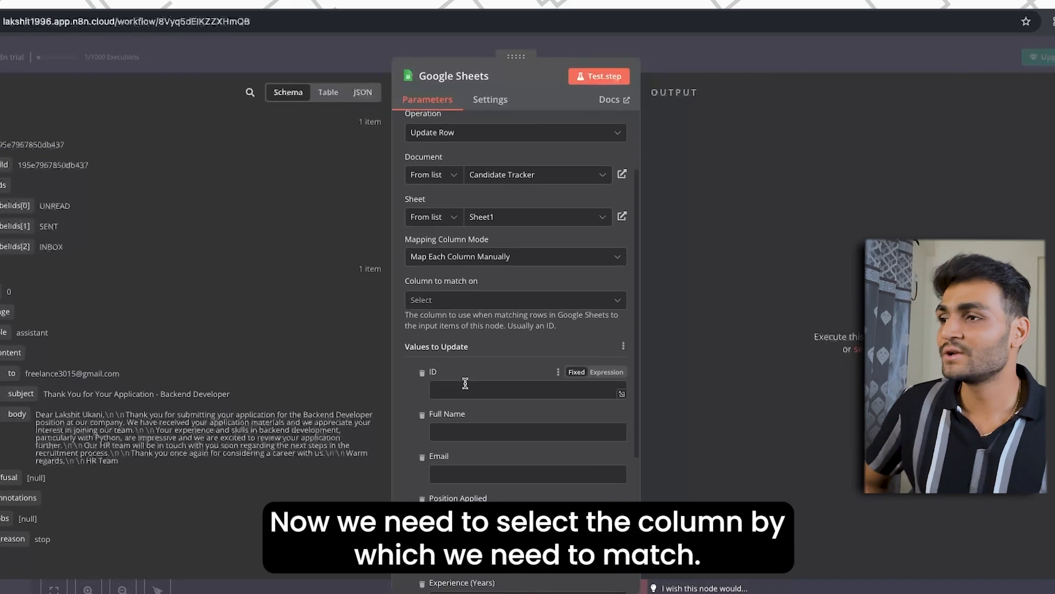
click(493, 307)
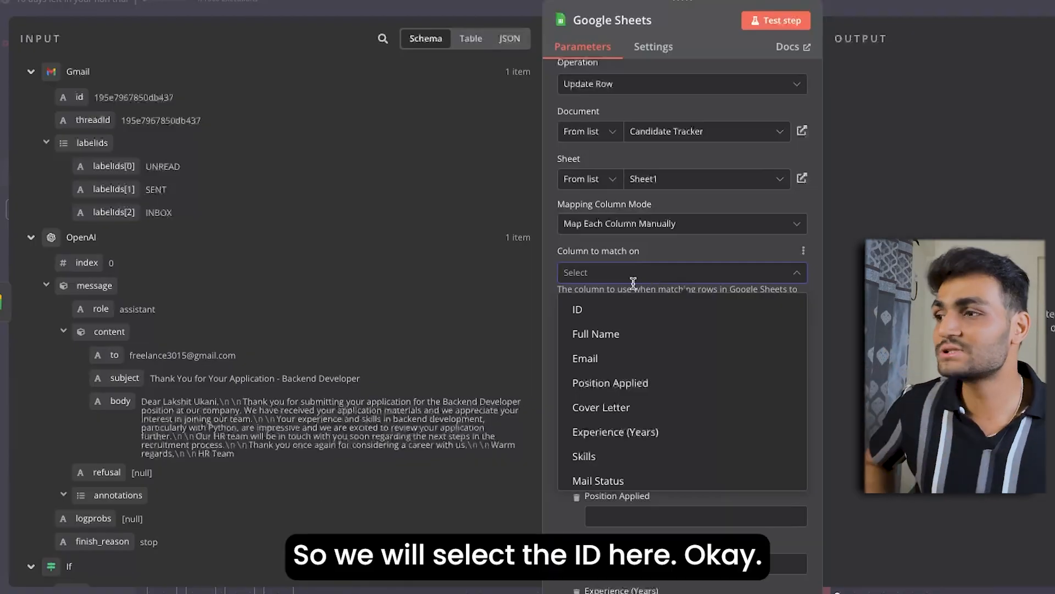
click(609, 306)
scroll(632, 336, down, 1)
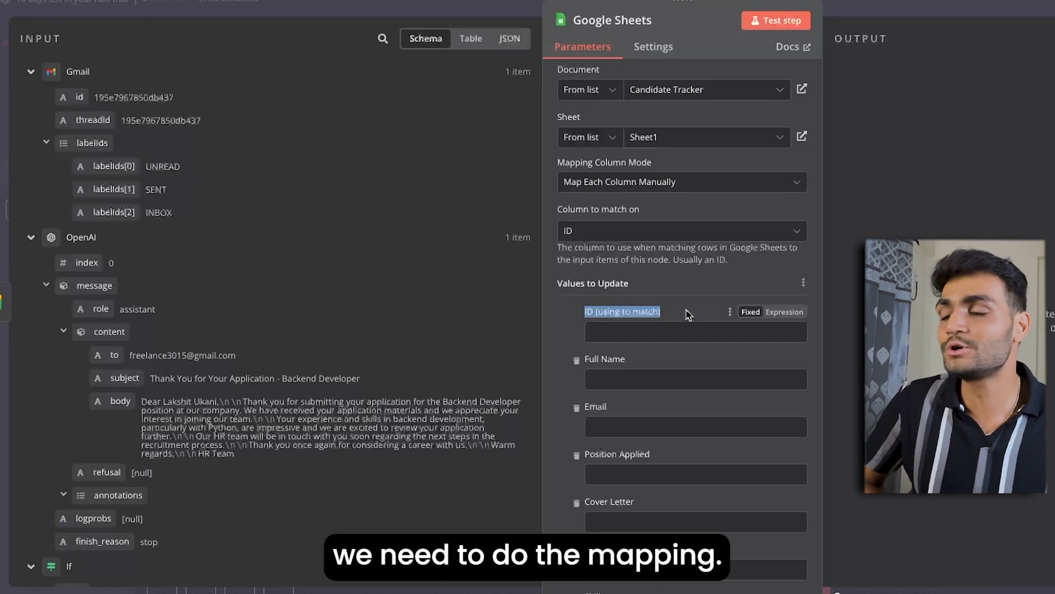
scroll(141, 337, down, 6)
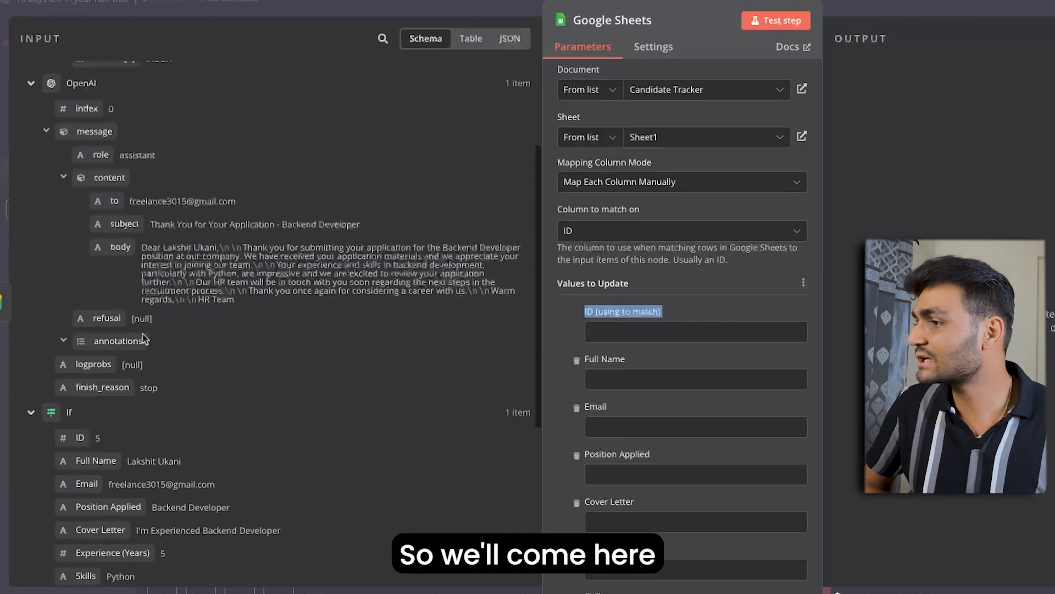
scroll(98, 344, down, 1)
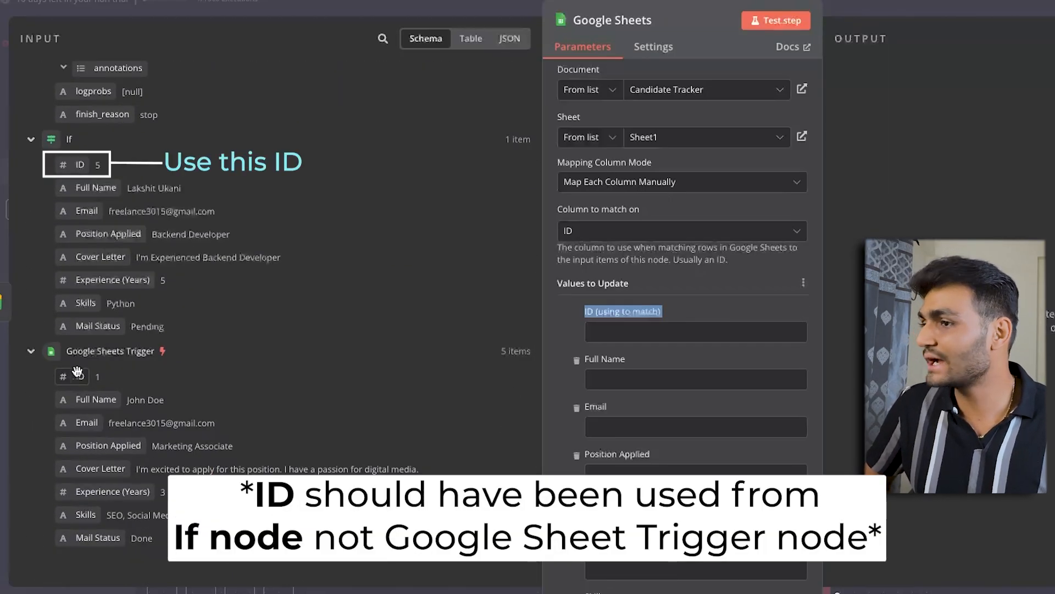
drag(641, 342, 640, 338)
Step: Remove Full Name, Email, Position Applied, Cover Letter, Experience (Years) and Skills from the values to update
scroll(551, 307, down, 3)
click(551, 306)
click(577, 251)
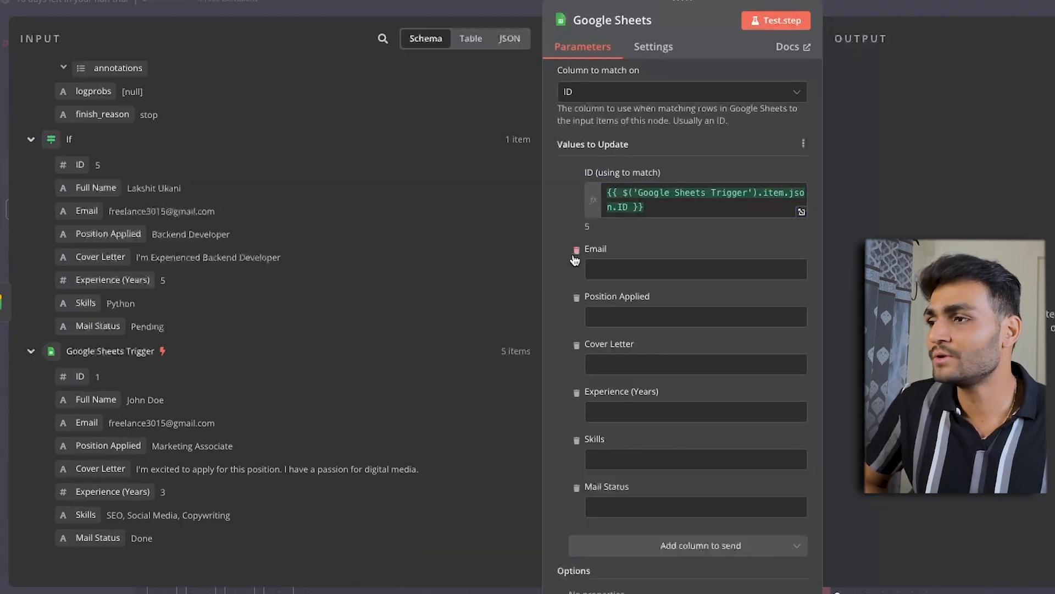
click(577, 251)
click(577, 252)
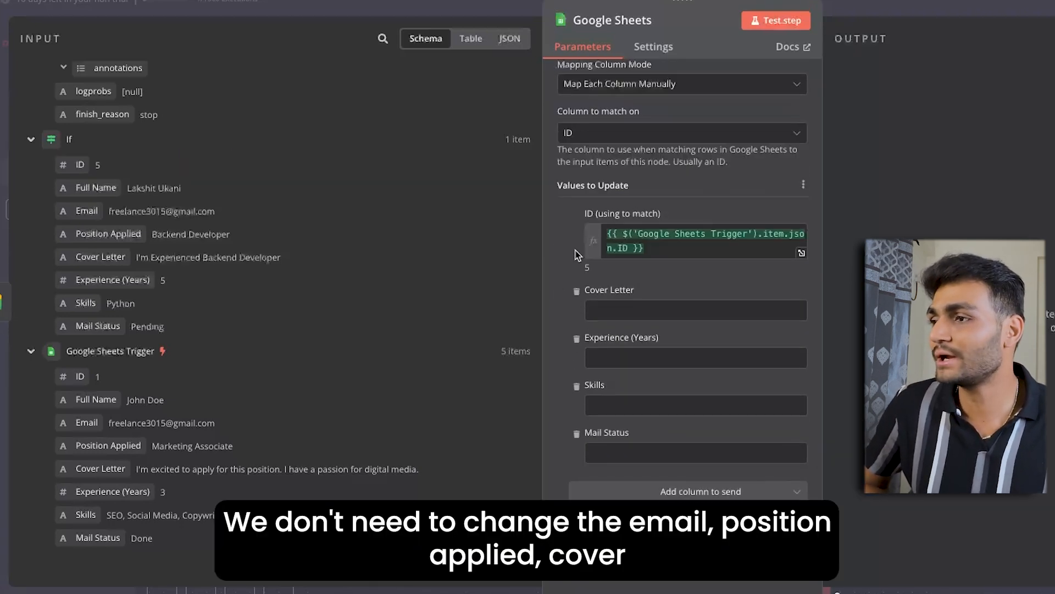
click(576, 287)
click(577, 341)
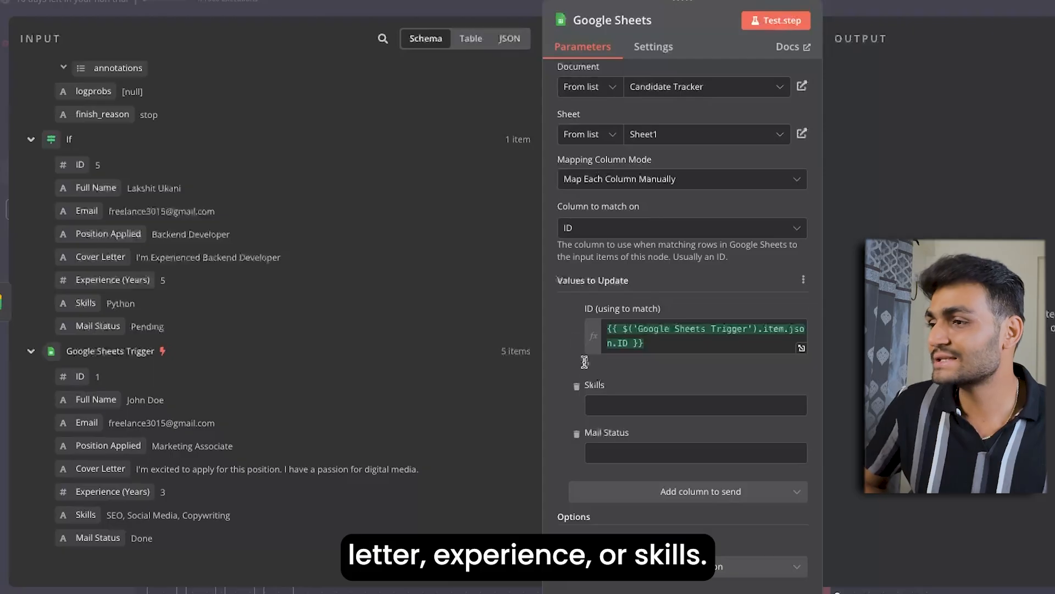
click(577, 386)
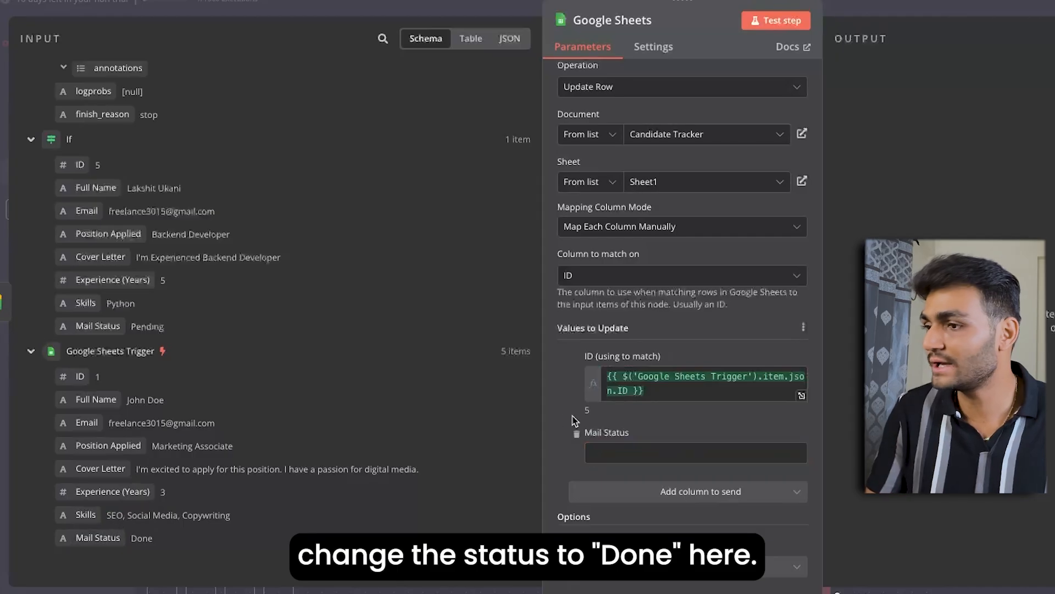
Step: Set Mail Status to Done, test the node, check the Backend Developer row in the sheet and return to the workflow canvas
text(Do)
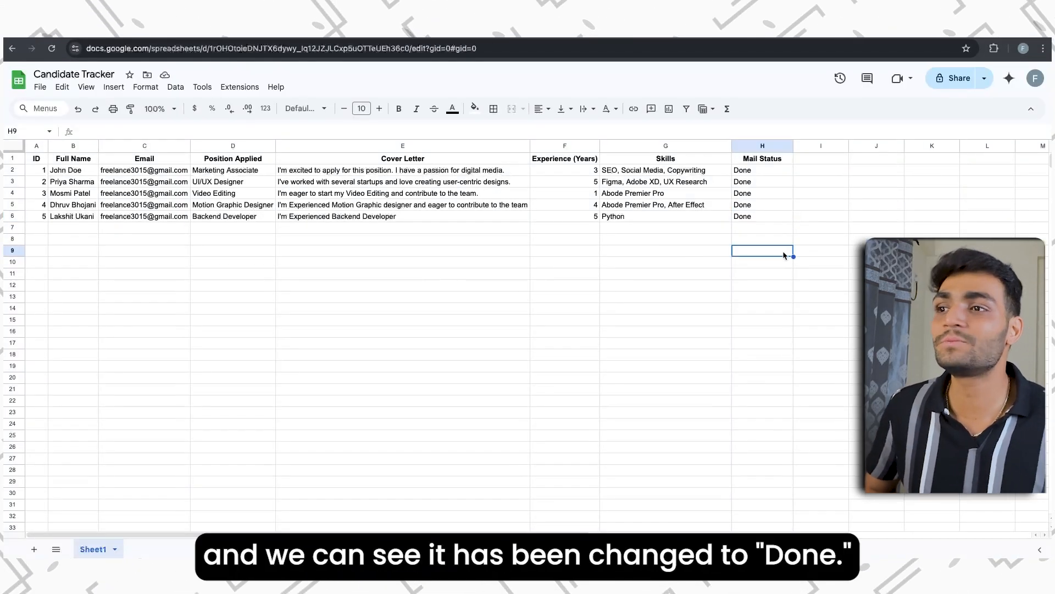
click(760, 216)
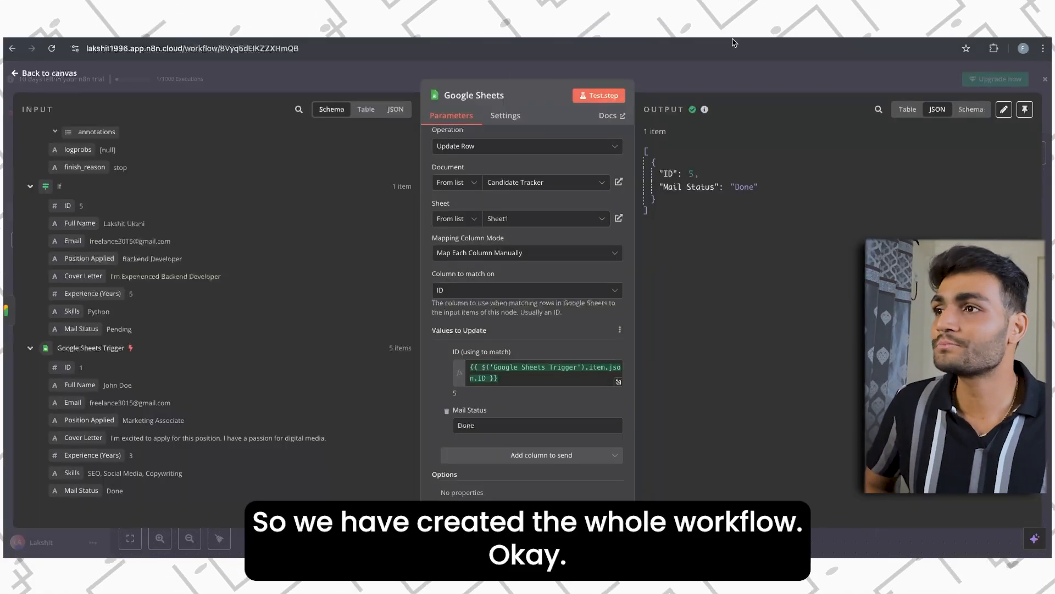
key(Escape)
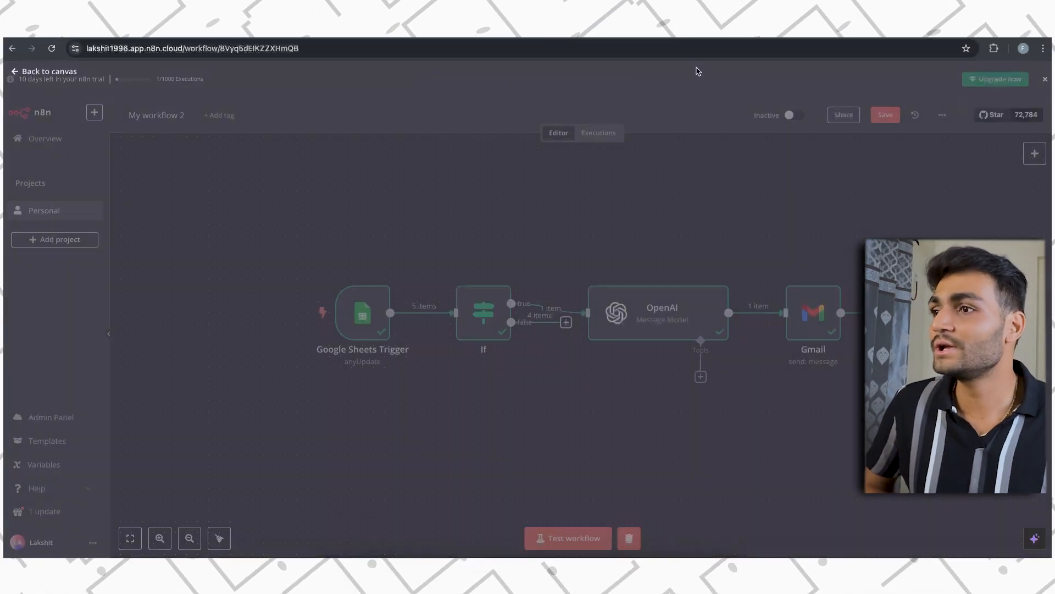
scroll(607, 317, right, 2)
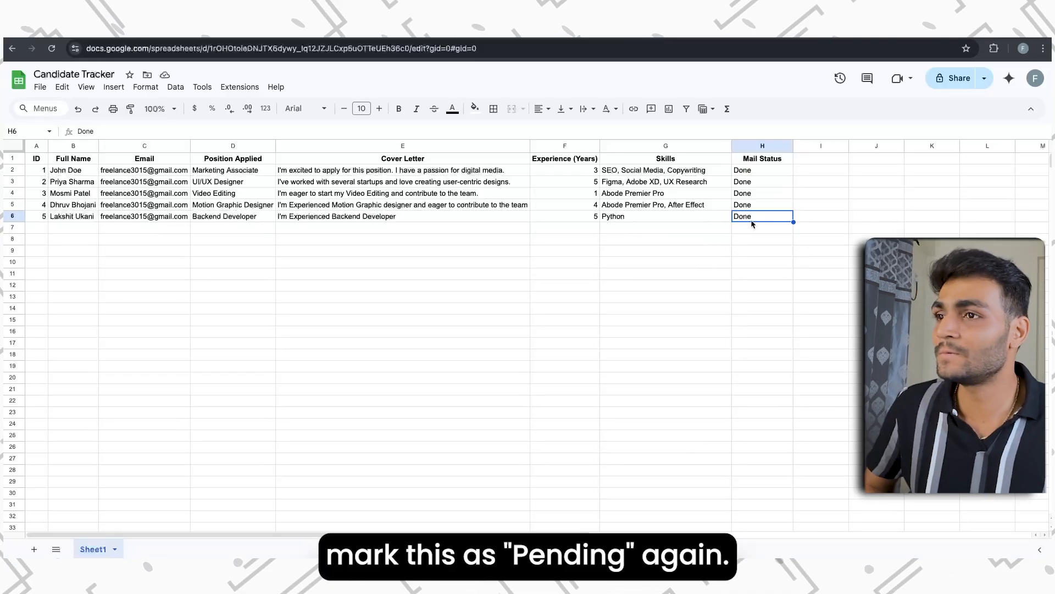
Step: Set the Backend Developer row's Mail Status to Pending in the Candidate Tracker sheet and run a test of the whole n8n workflow
key(BackSpace)
key(BackSpace)
key(BackSpace)
key(BackSpace)
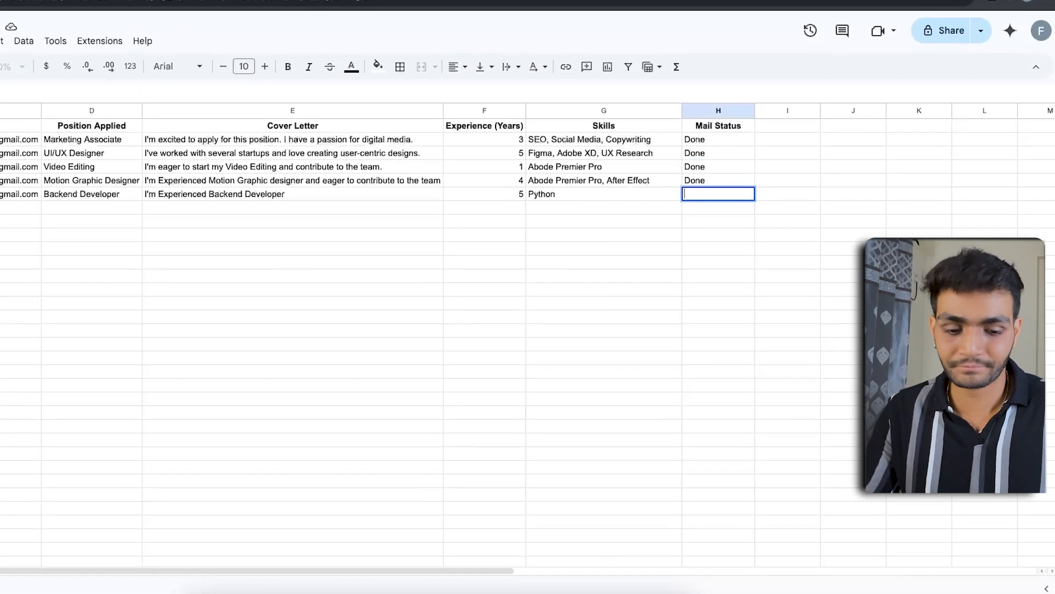
text(Pendi)
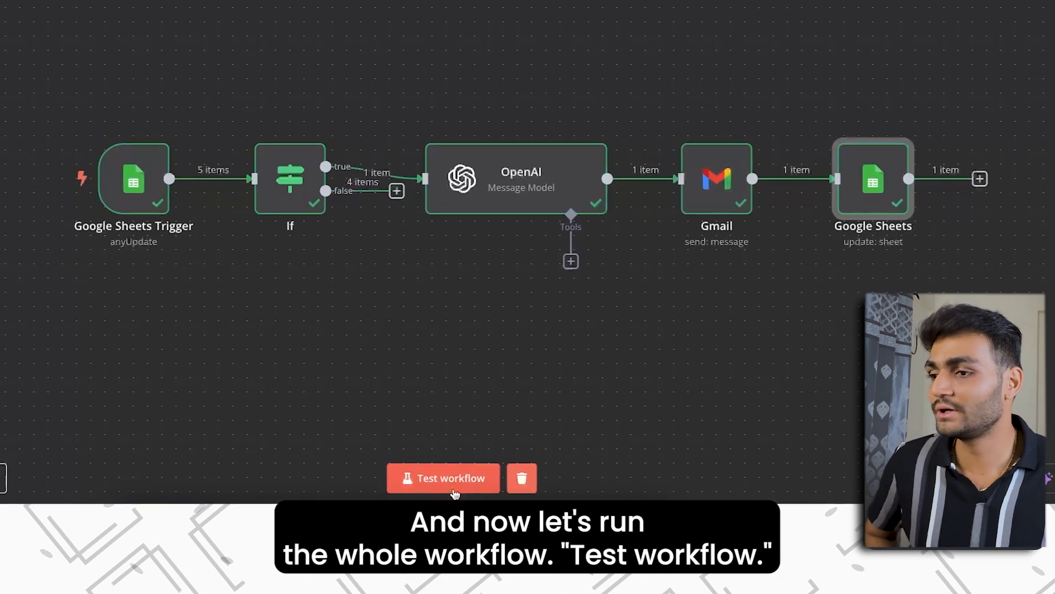
click(448, 480)
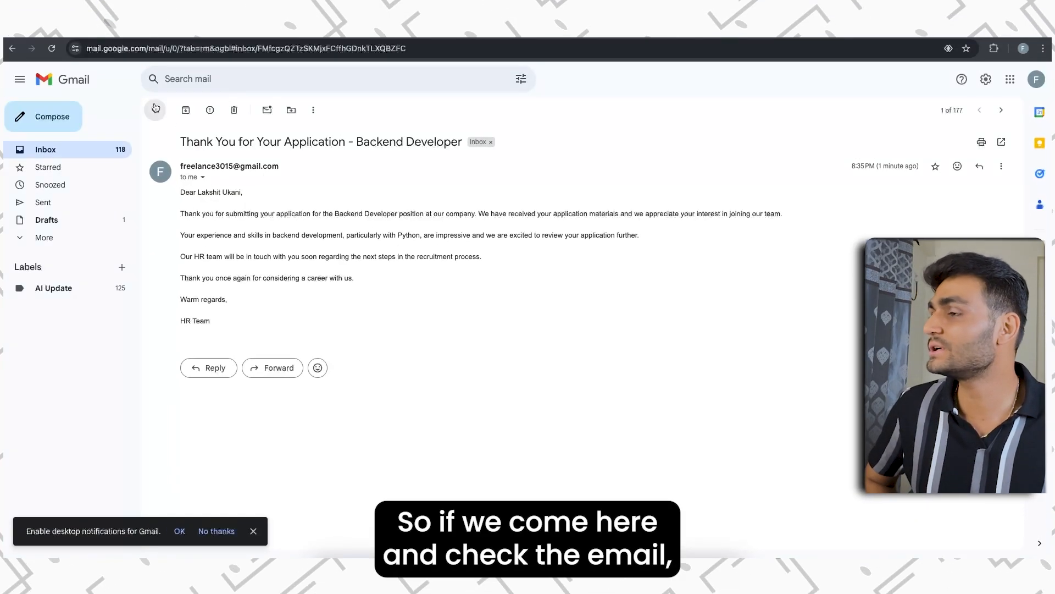
Step: Read the newest Backend Developer acknowledgement email in the Gmail inbox and check that row's Mail Status in the Candidate Tracker sheet
click(156, 107)
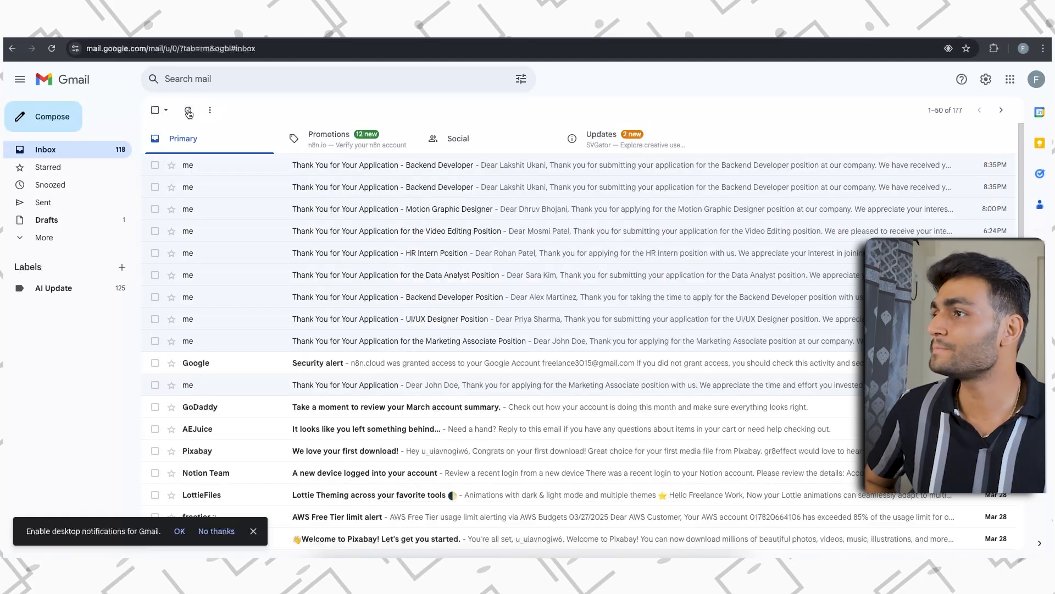
click(227, 165)
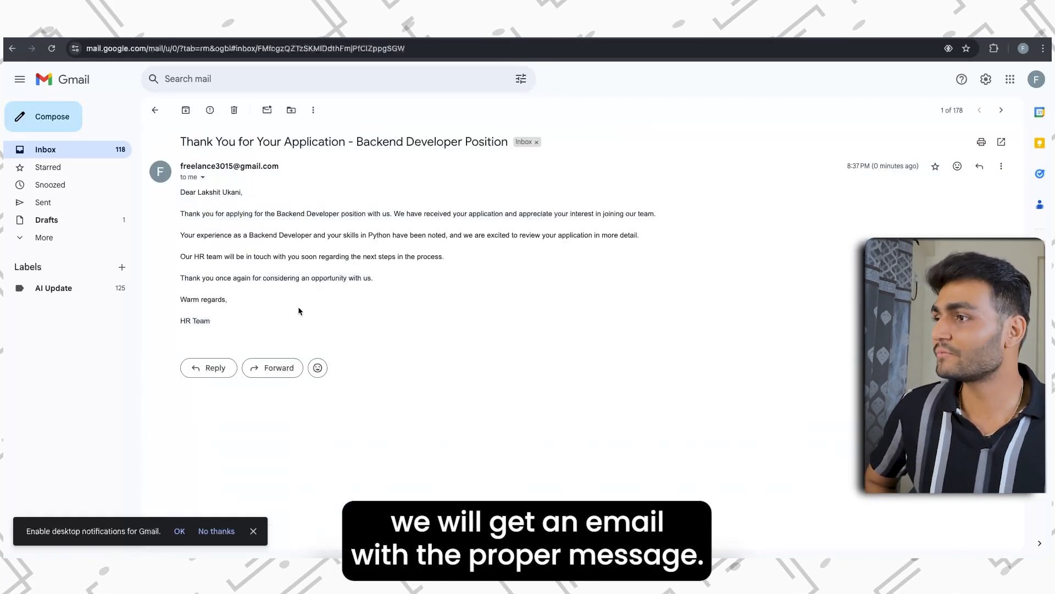
drag(208, 320, 169, 196)
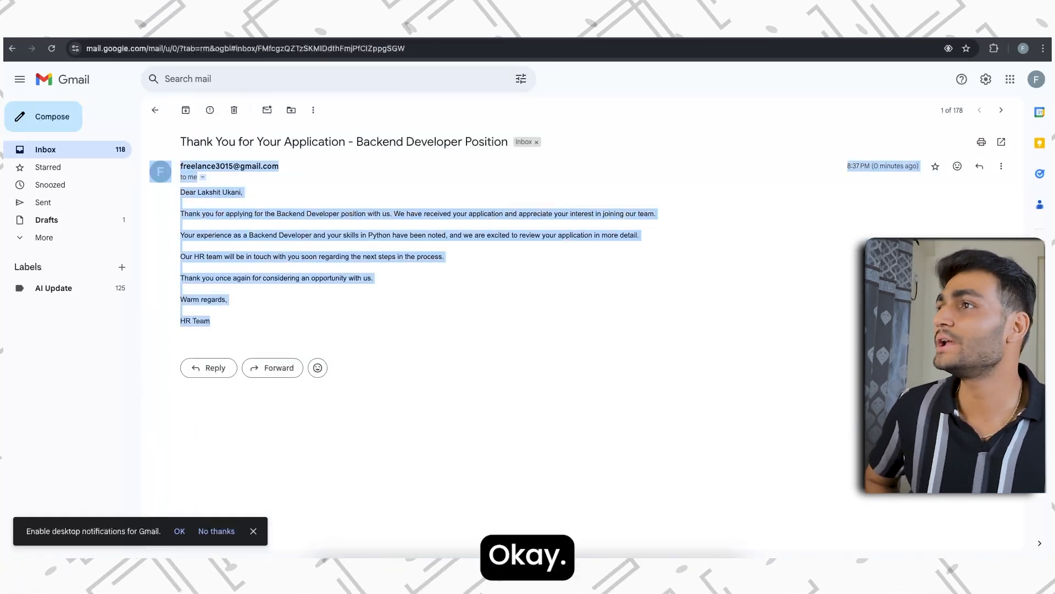
key(ctrl+Tab)
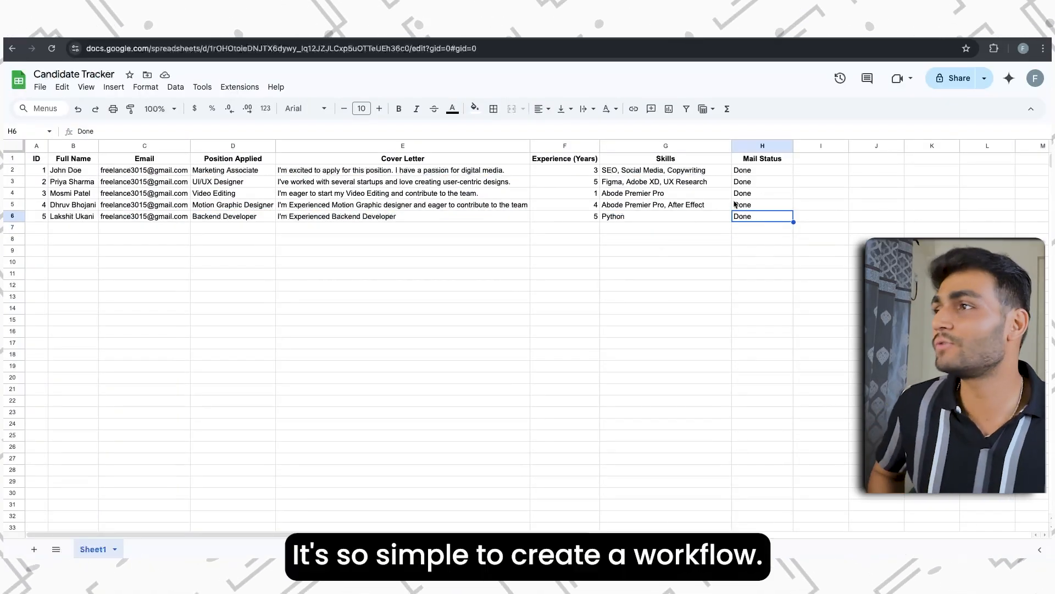
Step: Switch back to the n8n workflow canvas and save My workflow 2
click(286, 31)
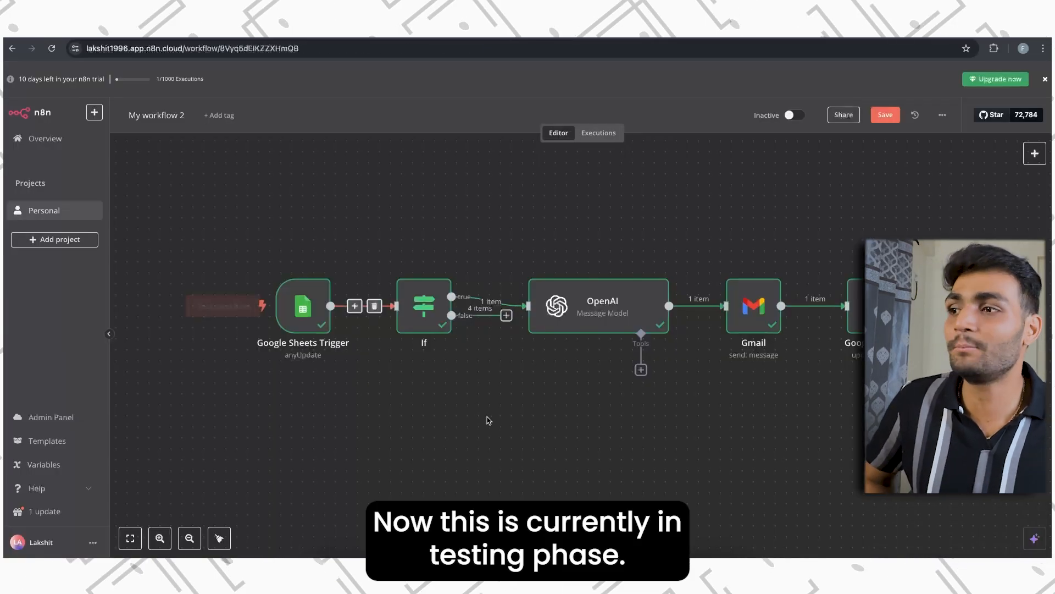
scroll(488, 420, down, 1)
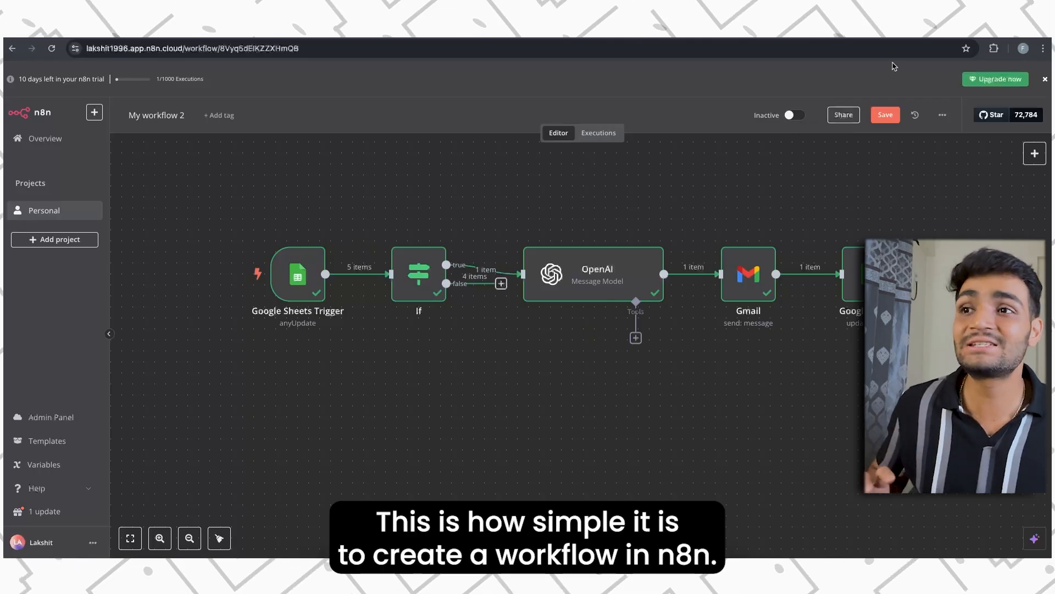
click(885, 114)
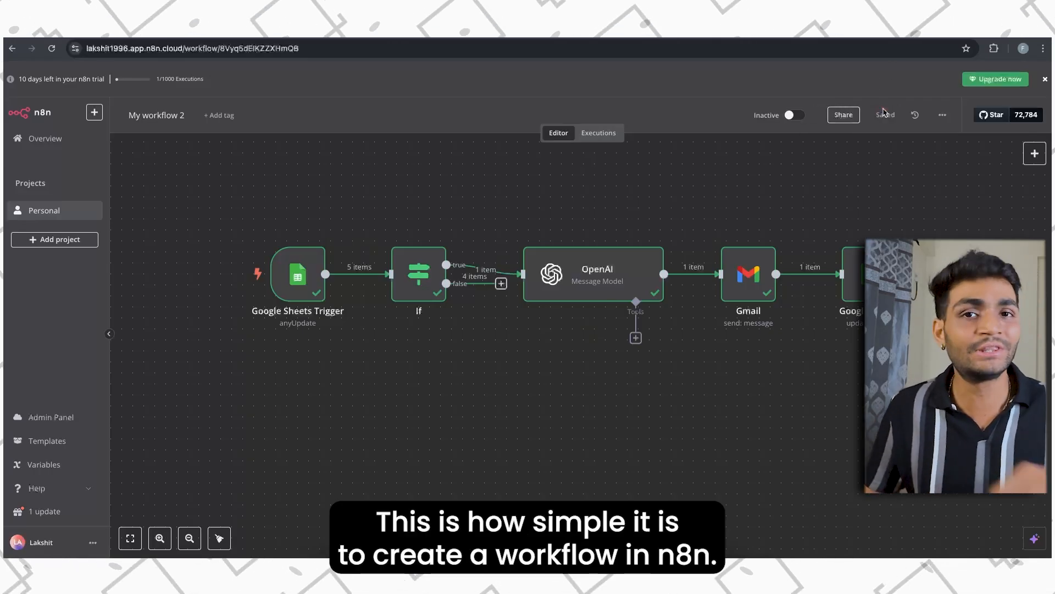